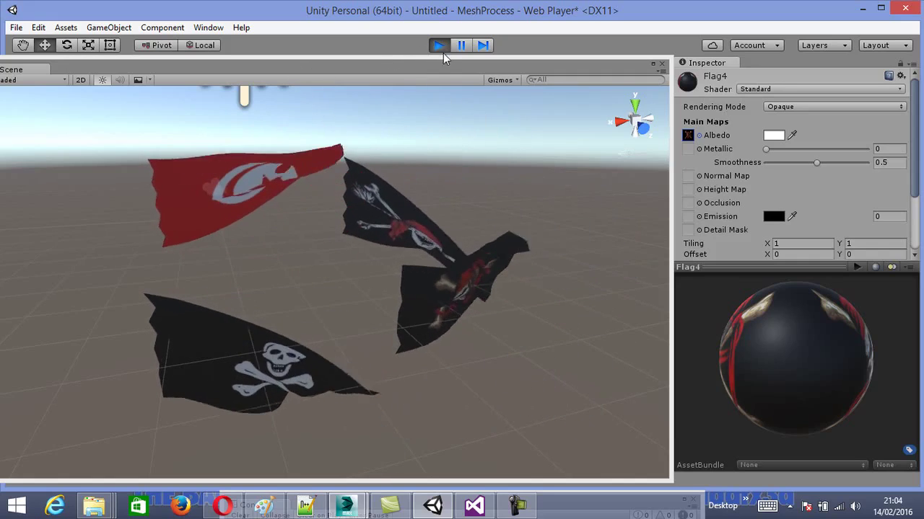
Step: Stop Unity play mode, check the 301 frame limit in MeshPlayer.cs, then bring up 3ds Max
left_click(438, 46)
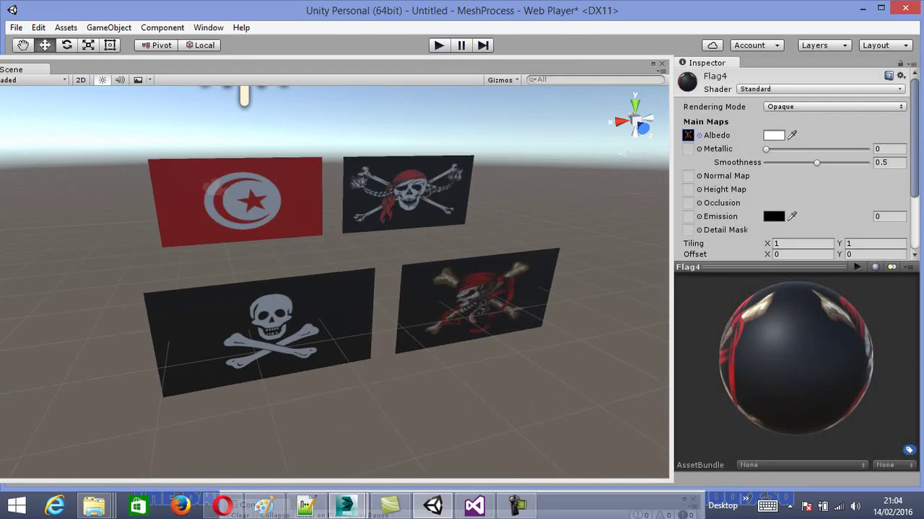
key("alt+Tab")
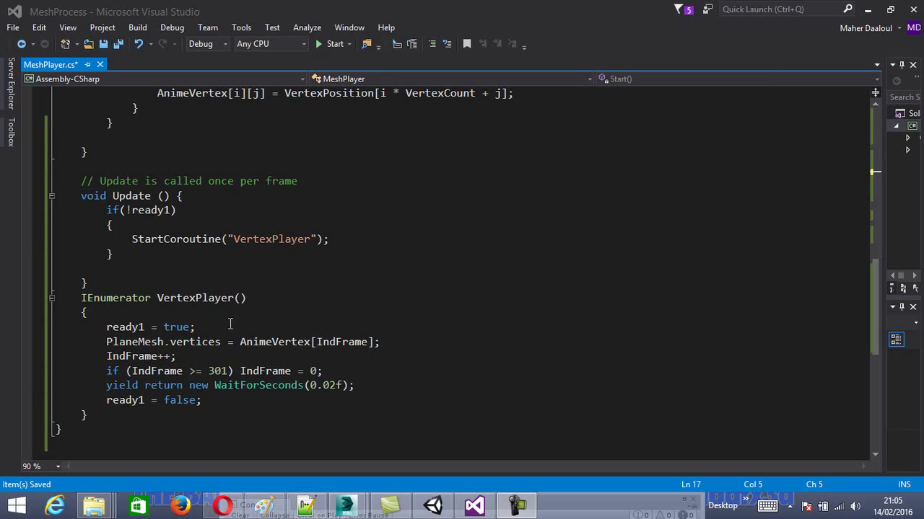
left_click_drag(180, 373, 231, 371)
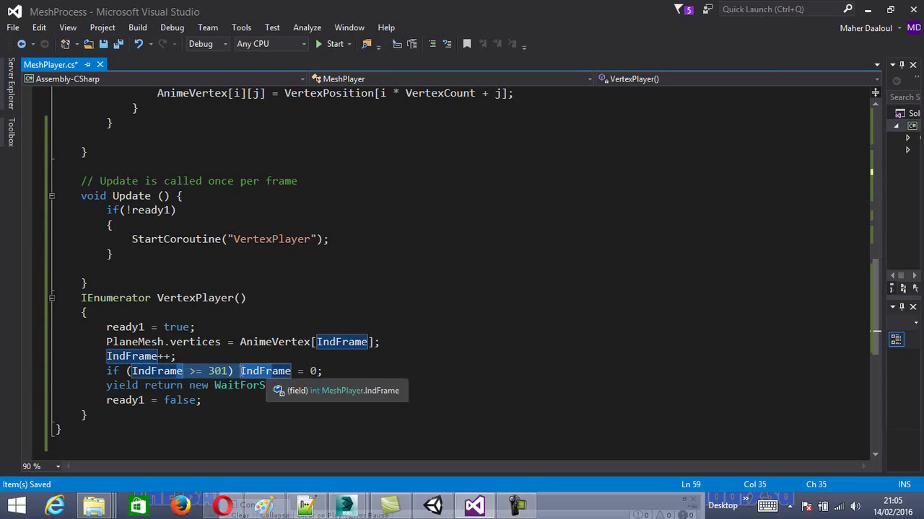
left_click(223, 368)
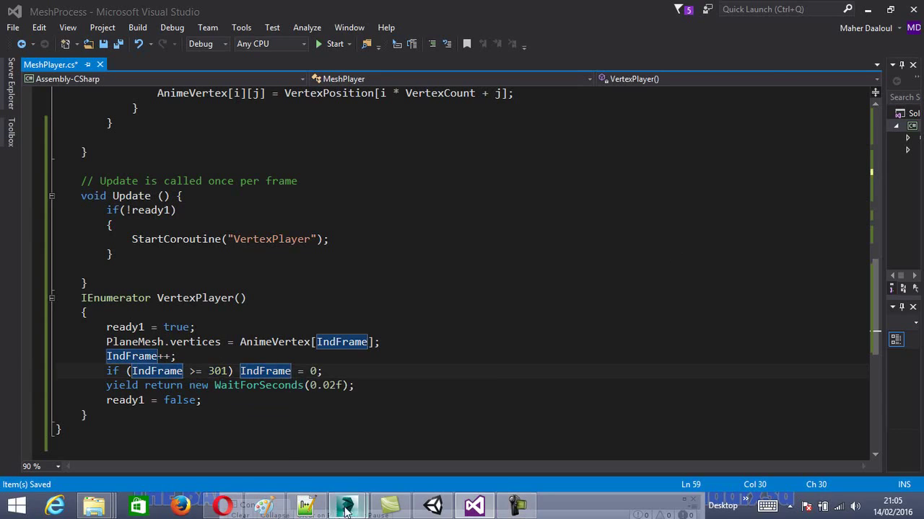
mouse_move(346, 506)
left_click(335, 444)
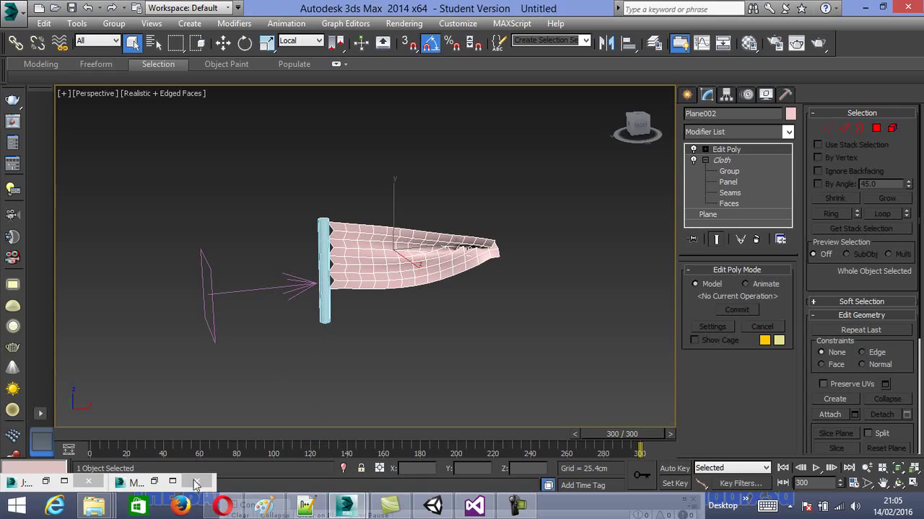
Step: In ExportVertex.ms, change line 19's format string from "%\n" to "%,%,%\n"
left_click(46, 482)
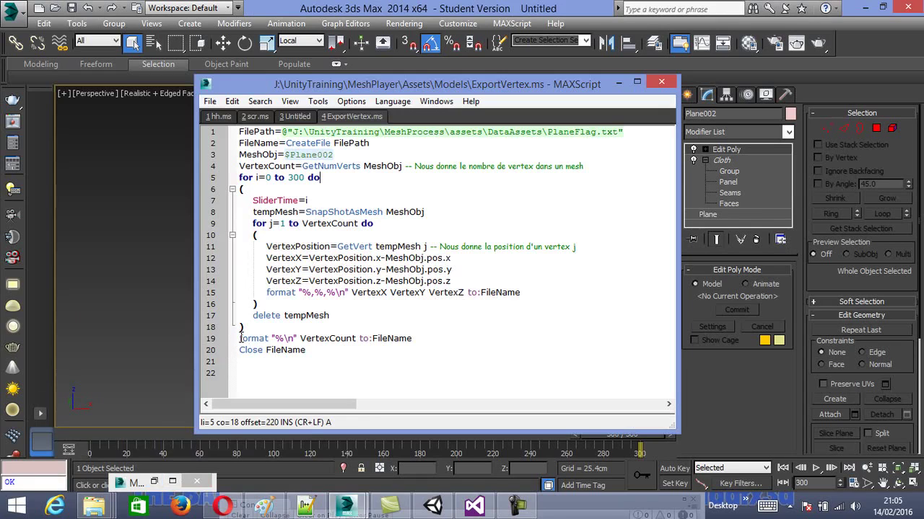
left_click(285, 339)
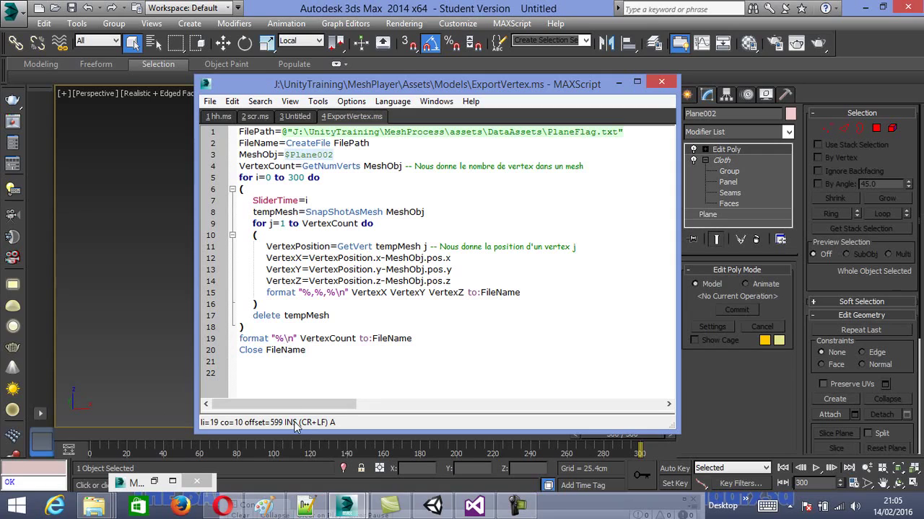
type(",")
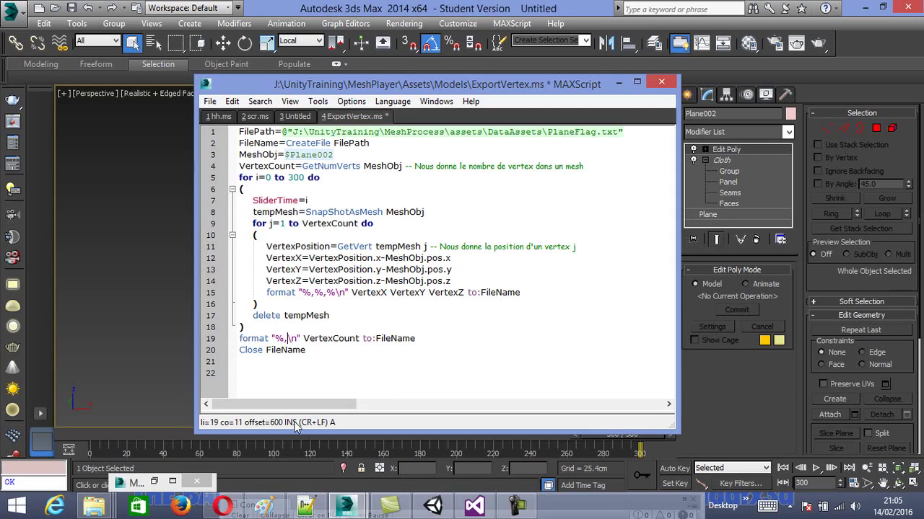
type("%,%")
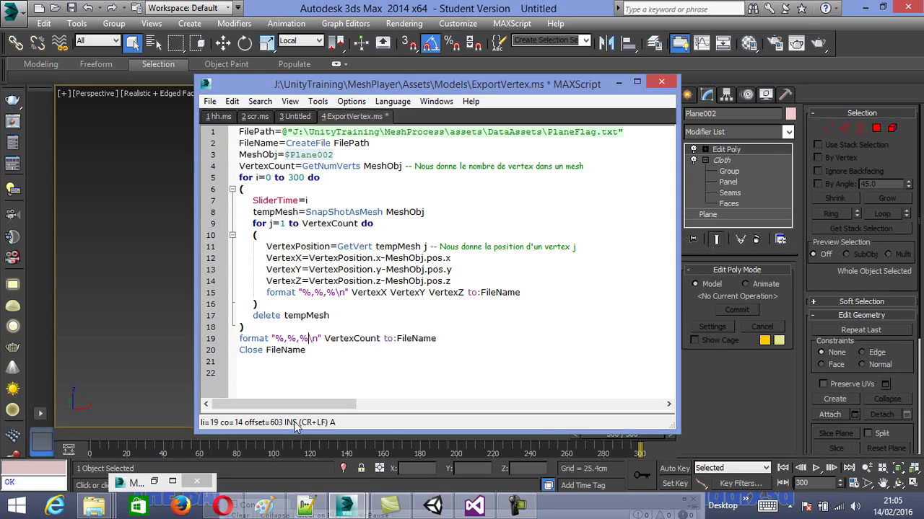
key("Right")
key("Right")
key("Right")
key("Right")
key("Right")
key("Right")
key("Right")
key("Right")
key("Right")
key("Right")
key("Right")
key("Right")
key("Right")
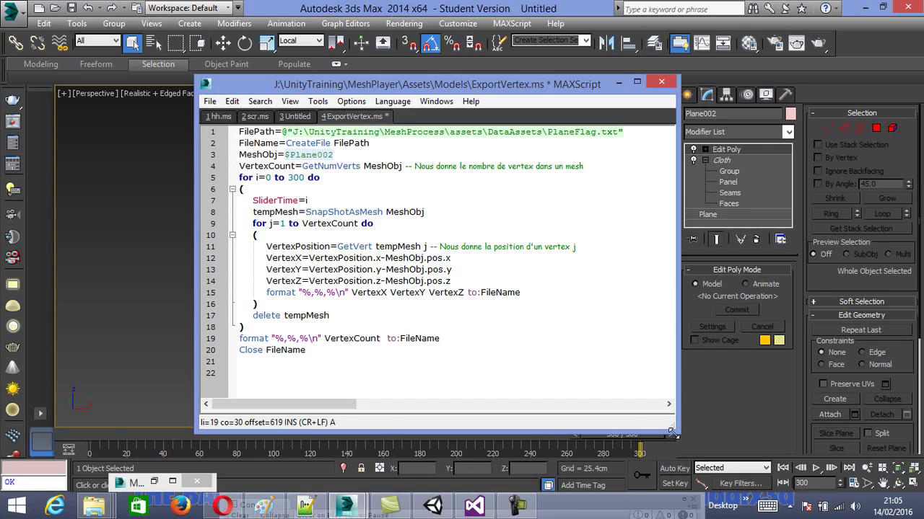
left_click_drag(507, 88, 420, 67)
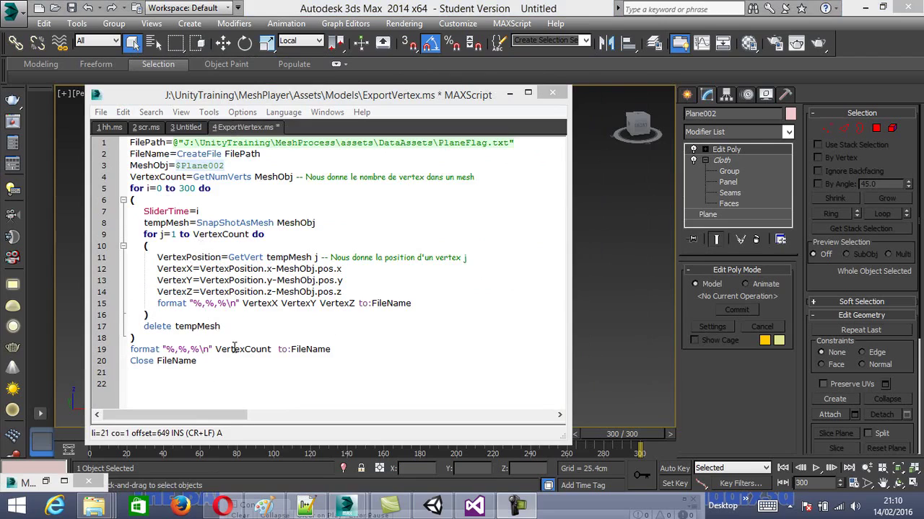
Step: Insert 'animationRange.start animationRange.end' before to:FileName on line 19
left_click(272, 349)
left_click(278, 350)
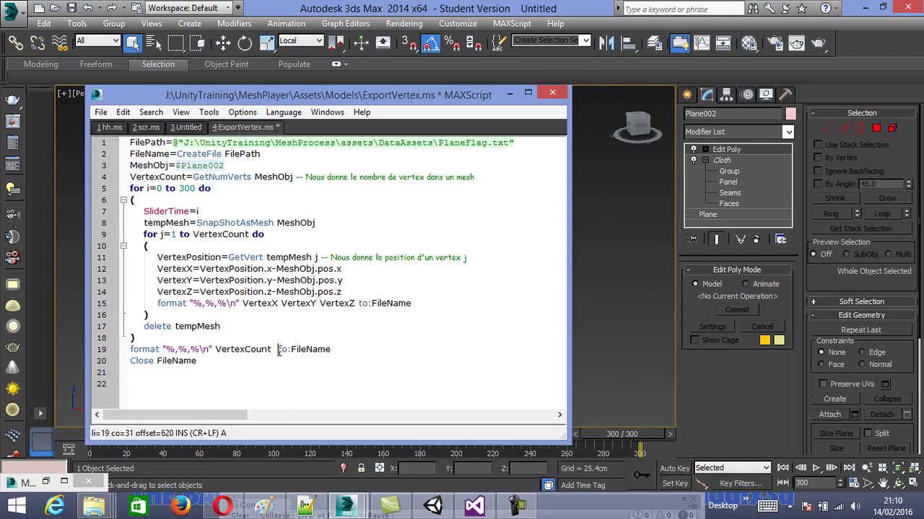
type("animation")
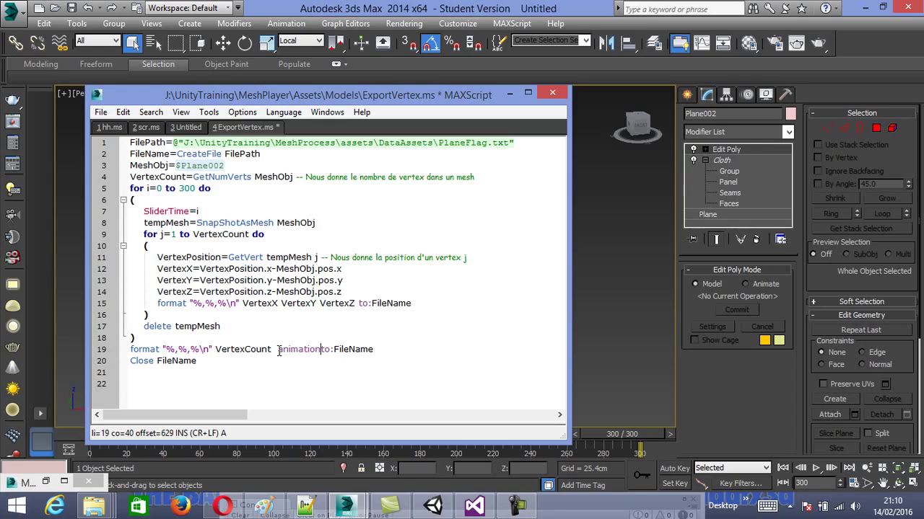
type("Range.start anima")
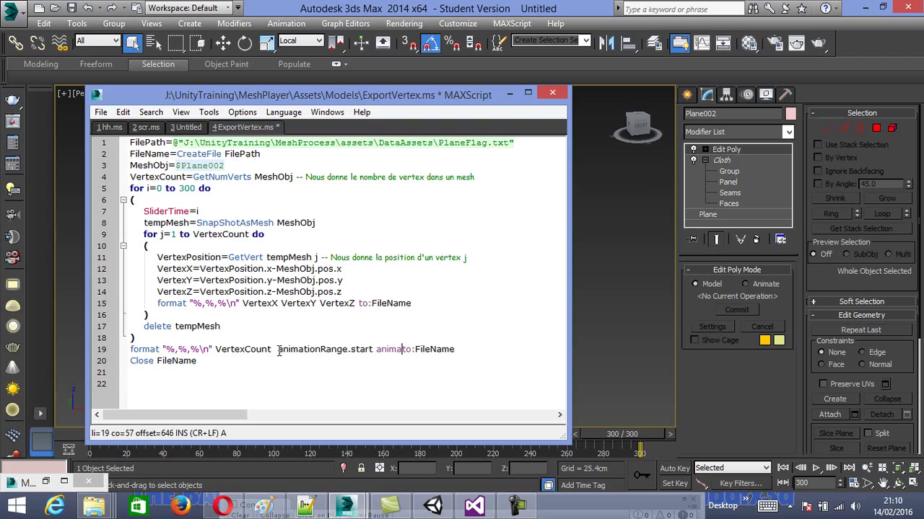
type("tionRange.end t")
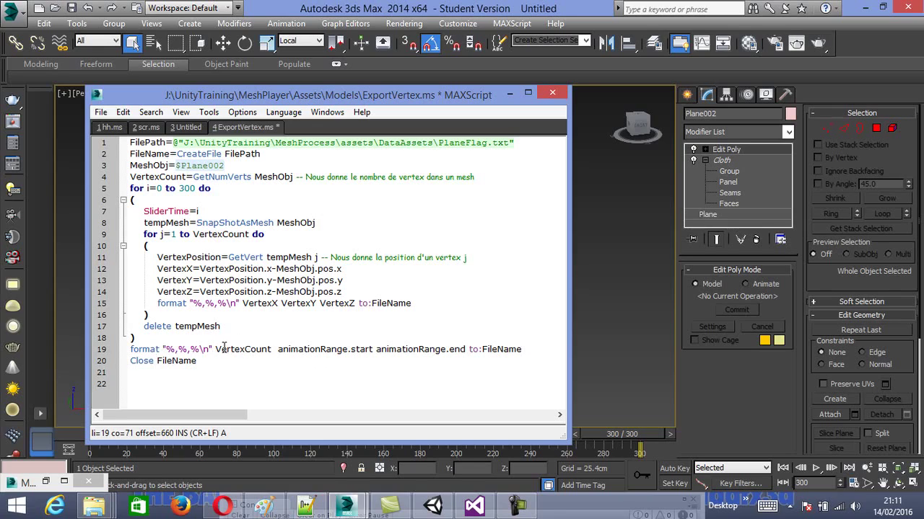
left_click(295, 351)
left_click_drag(279, 350, 373, 348)
key("ctrl+c")
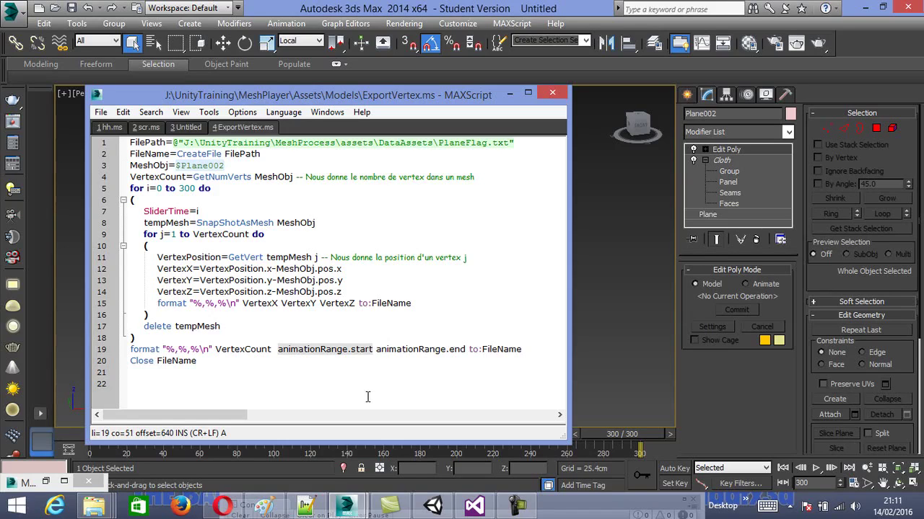
left_click(162, 189)
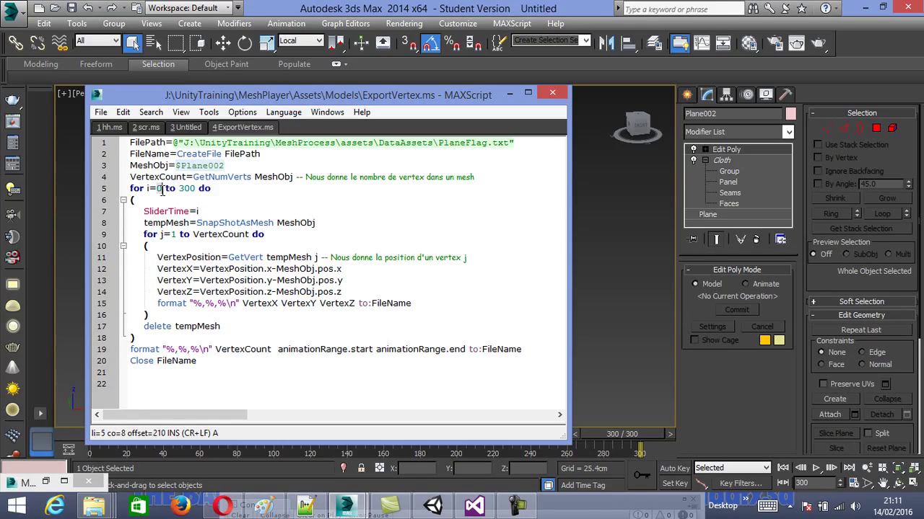
Step: Make line 5's loop run from animationRange.start to animationRange.end, then save and evaluate the script
key("ctrl+v")
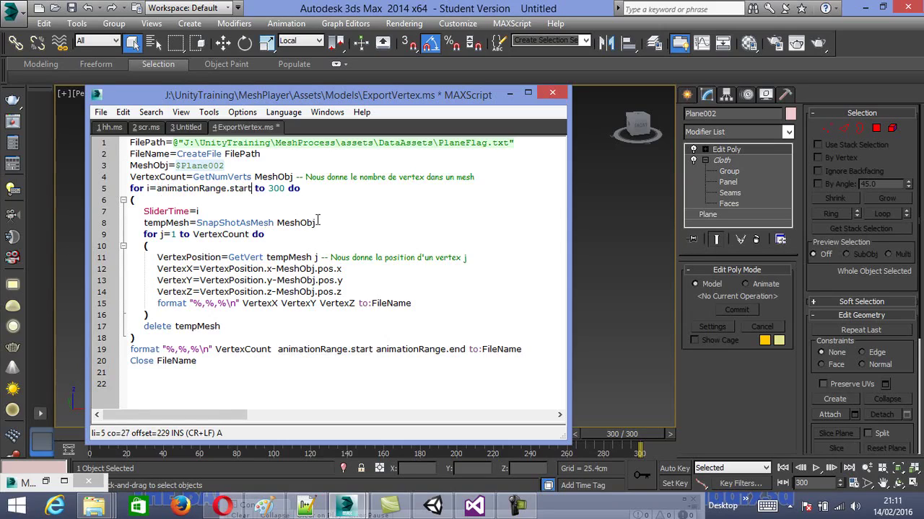
left_click_drag(376, 349, 456, 337)
key("ctrl+c")
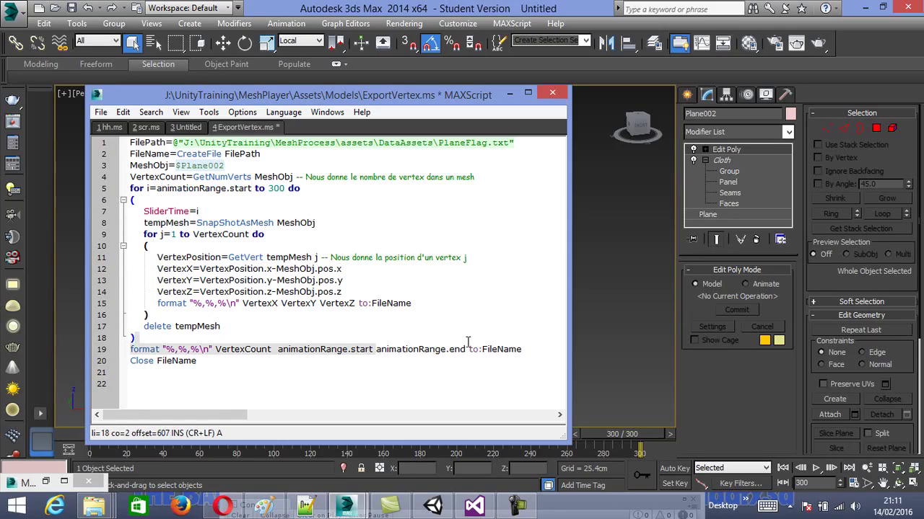
left_click_drag(456, 337, 466, 349)
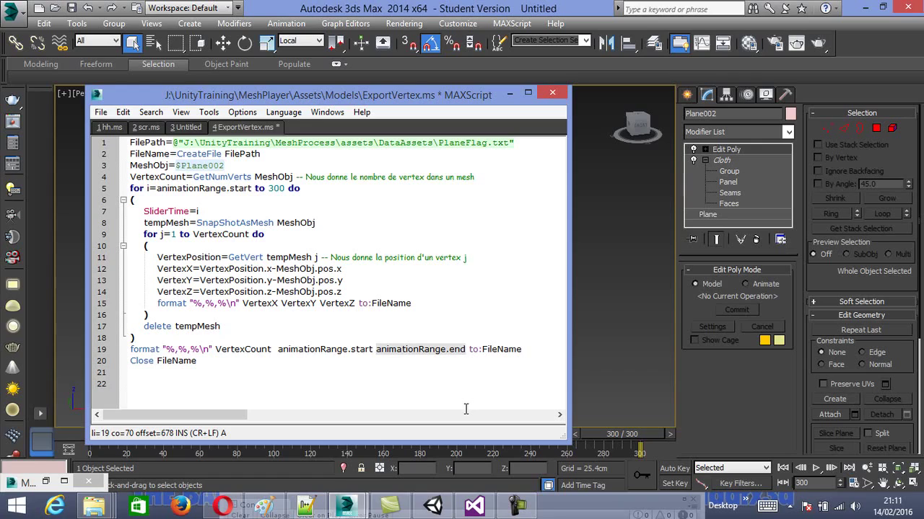
left_click(271, 188)
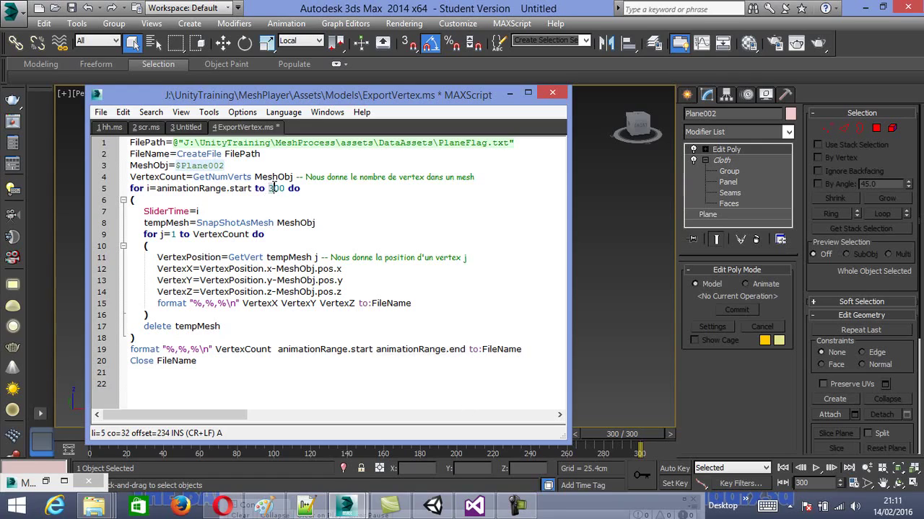
double_click(277, 188)
key("ctrl+v")
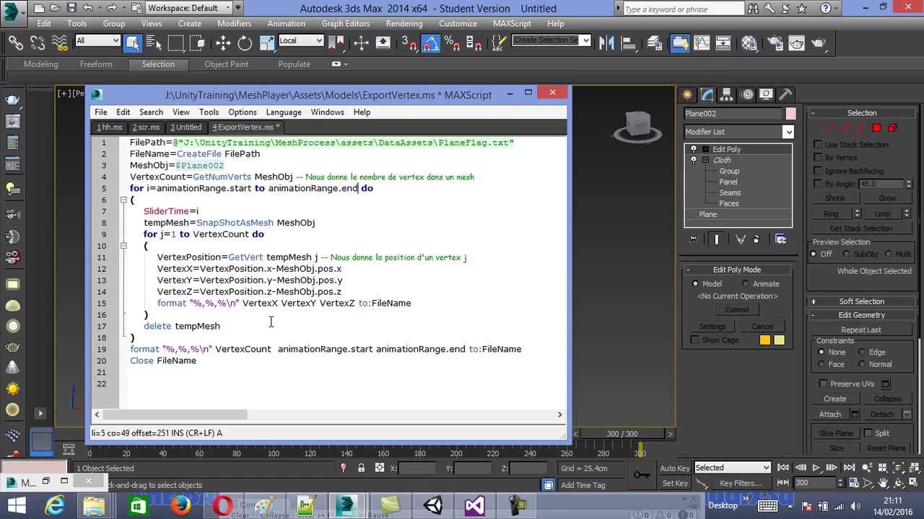
key("ctrl+s")
key("ctrl+e")
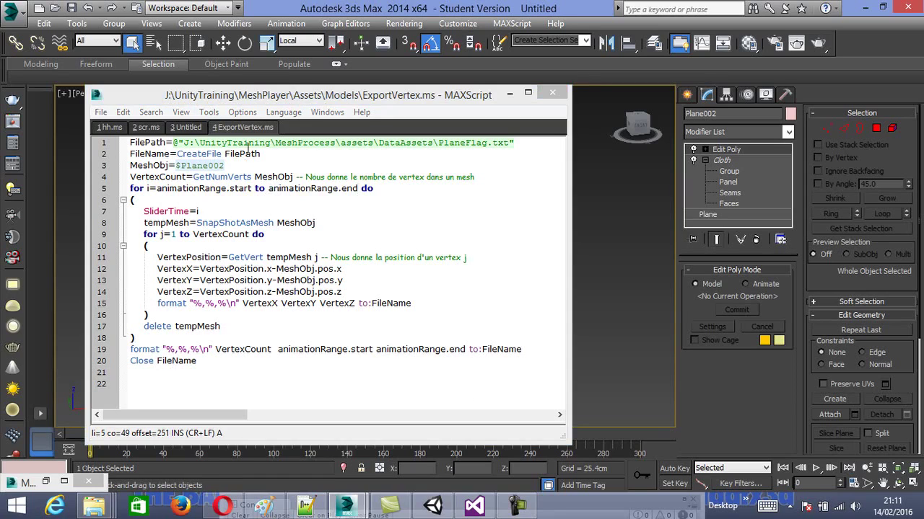
Step: Move the MAXScript editor right to reveal the viewport and run Evaluate All on the exporter
left_click(279, 96)
left_click_drag(279, 97, 571, 64)
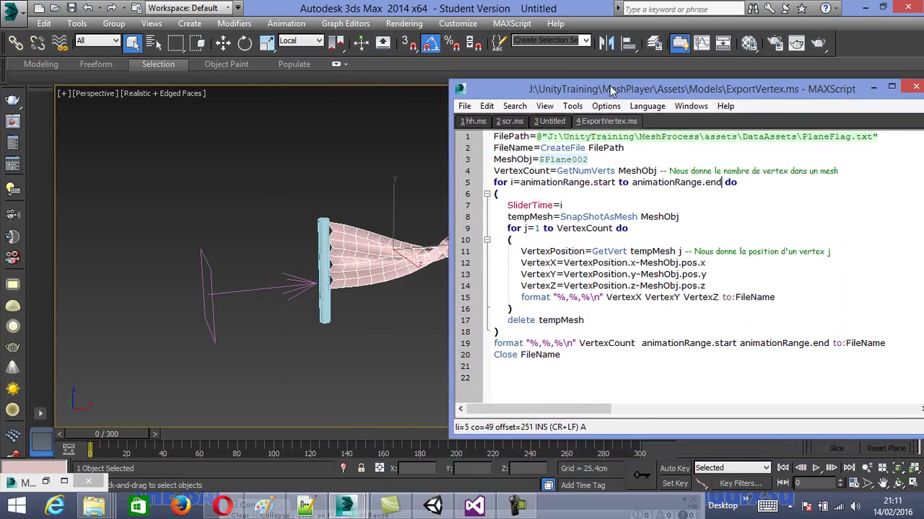
left_click_drag(518, 76, 519, 81)
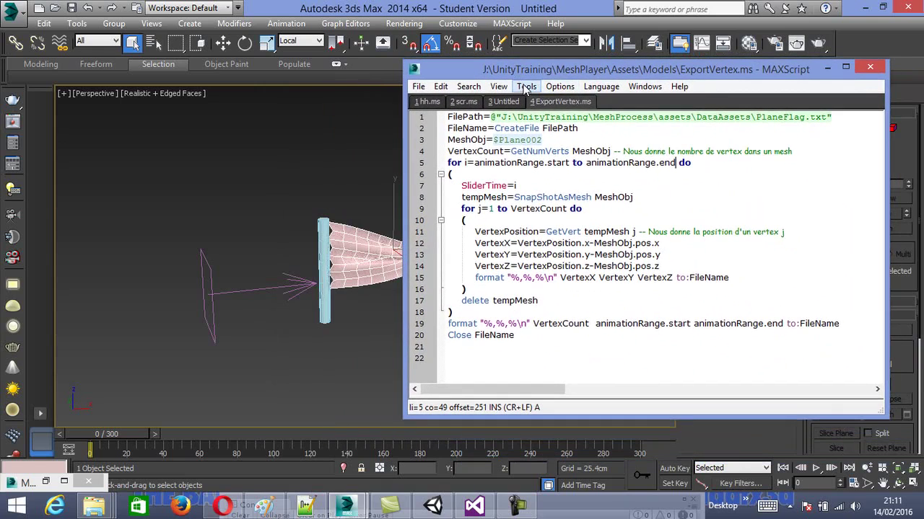
left_click(526, 86)
left_click(538, 100)
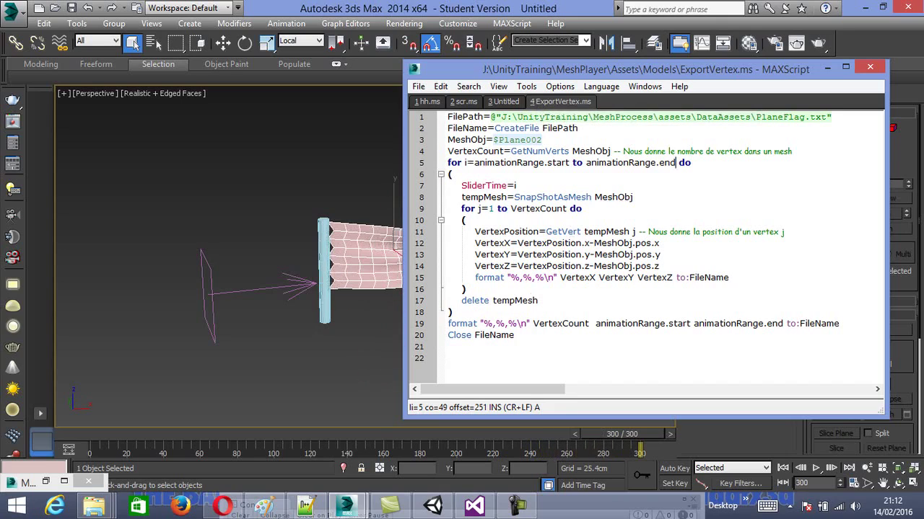
left_click(433, 505)
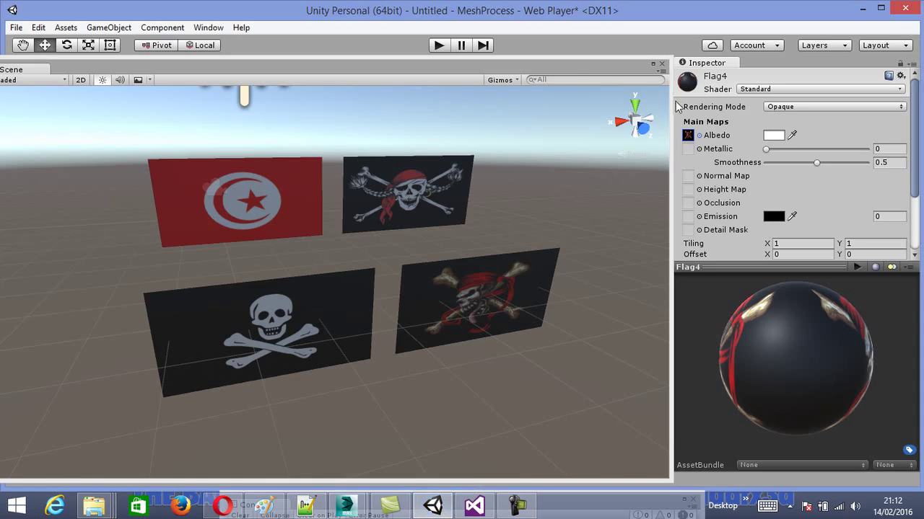
Step: Open PlaneFlag.txt from DataAssets, confirm its last line reads 126,0f,300f, then close it
mouse_move(581, 70)
left_mouse_down()
mouse_move(382, 114)
mouse_move(446, 108)
left_mouse_up()
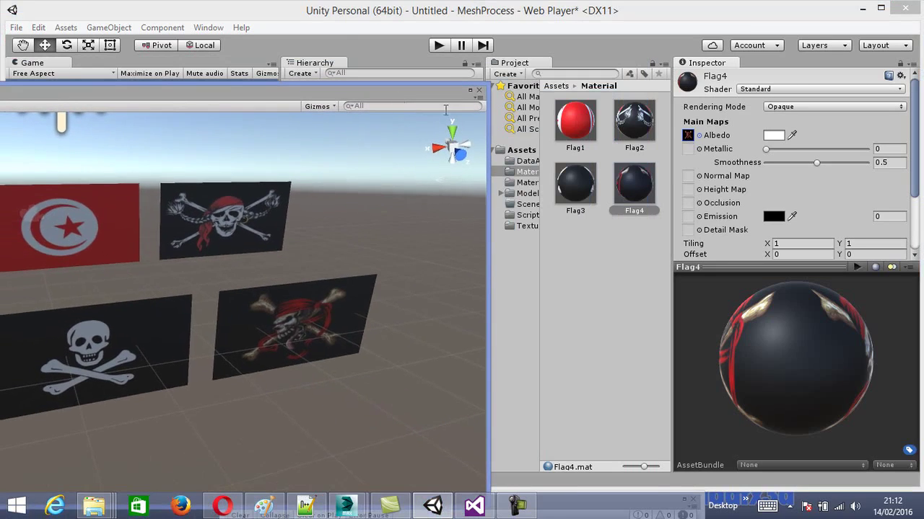
left_click(528, 162)
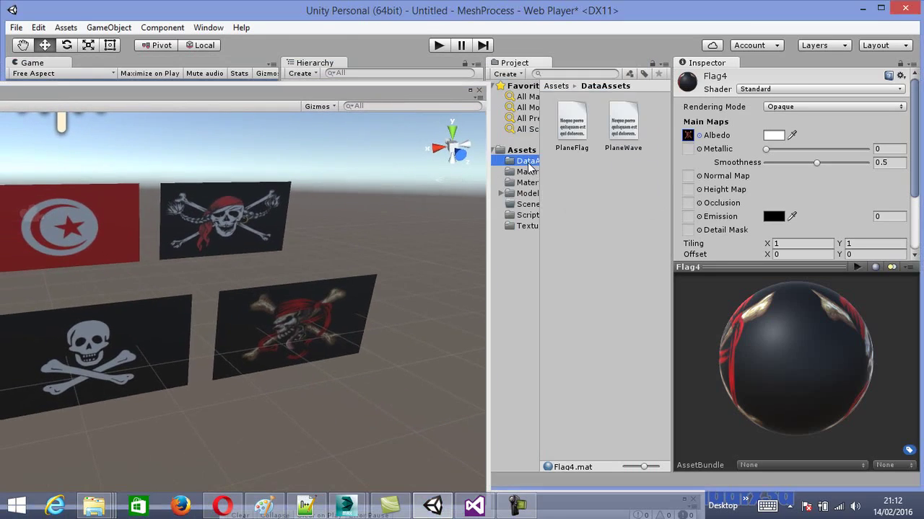
left_click(582, 130)
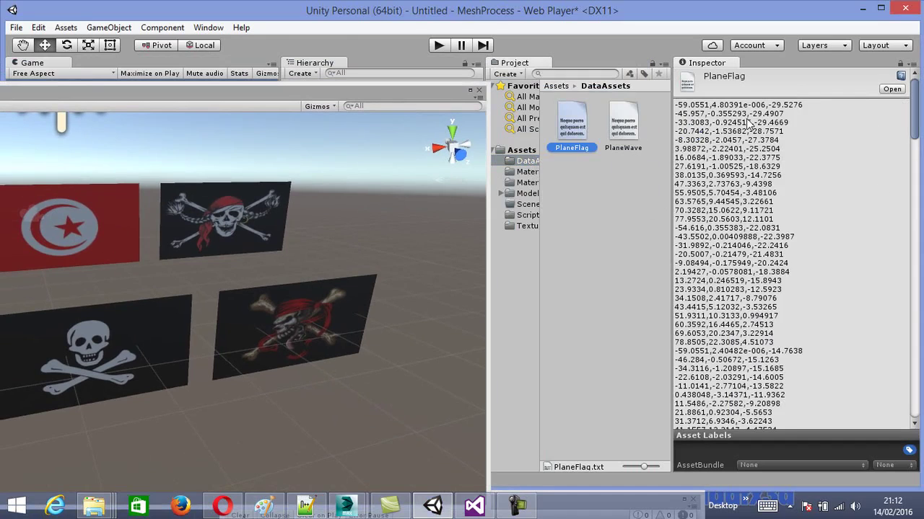
double_click(577, 132)
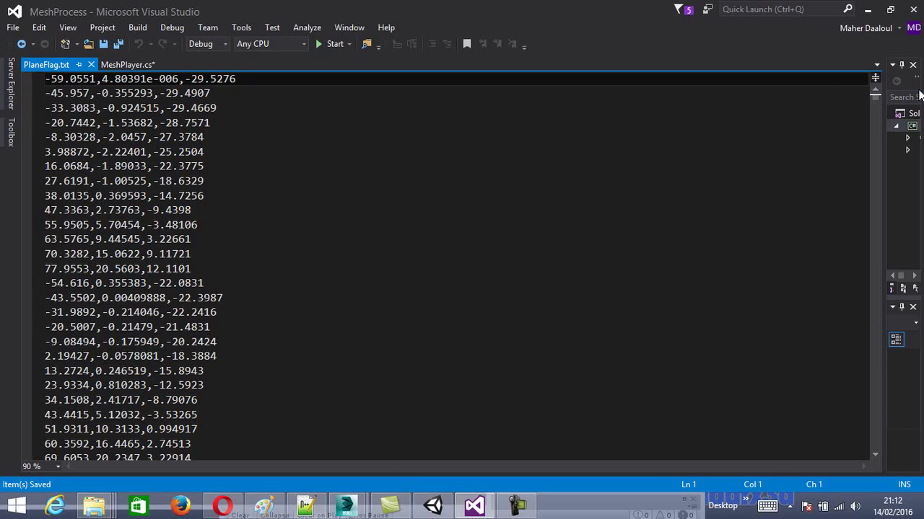
left_click_drag(875, 95, 875, 442)
left_click(91, 64)
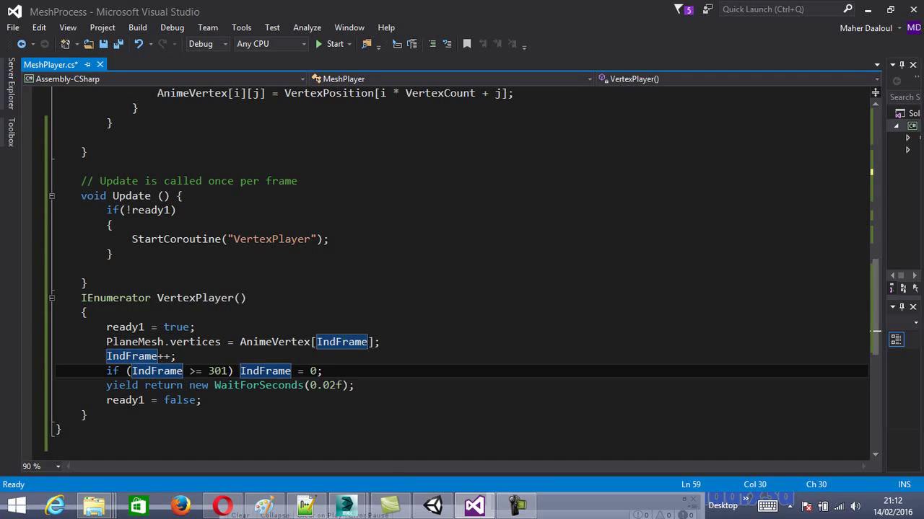
key("alt+Tab")
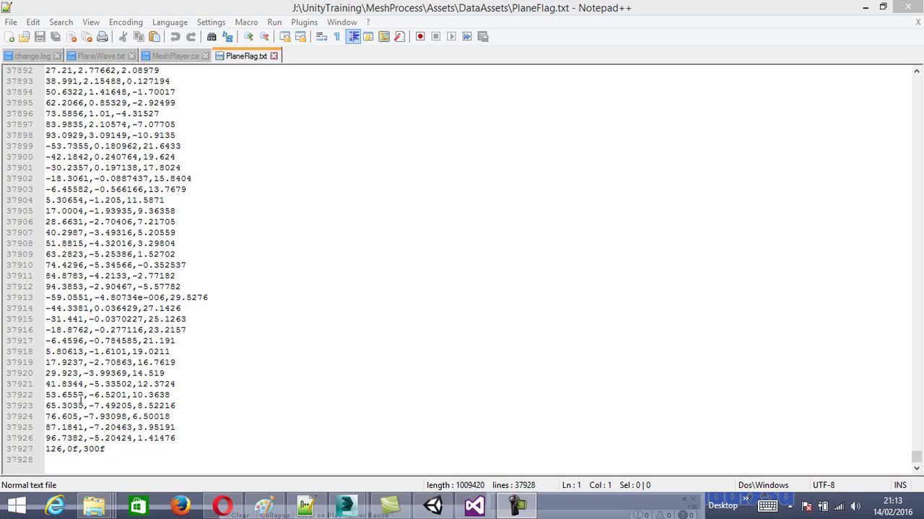
mouse_move(116, 450)
left_mouse_down()
mouse_move(22, 462)
mouse_move(105, 448)
left_mouse_up()
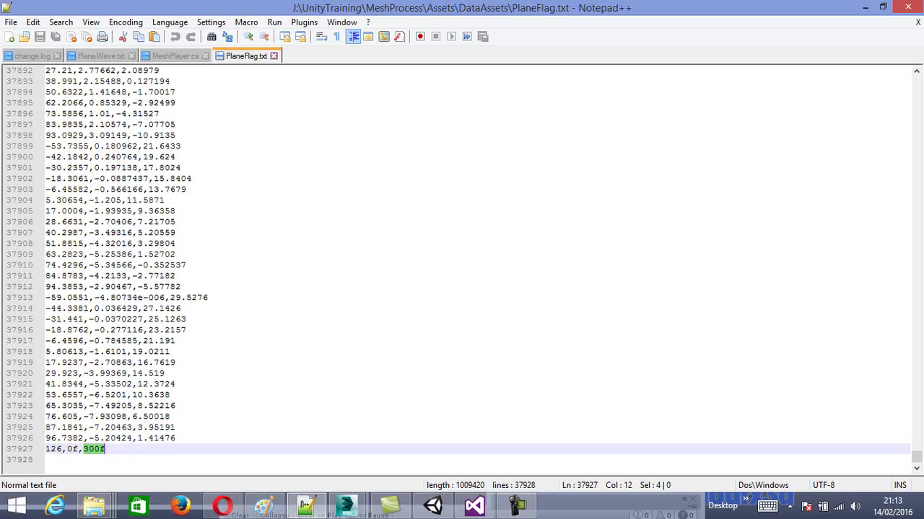
left_click(865, 7)
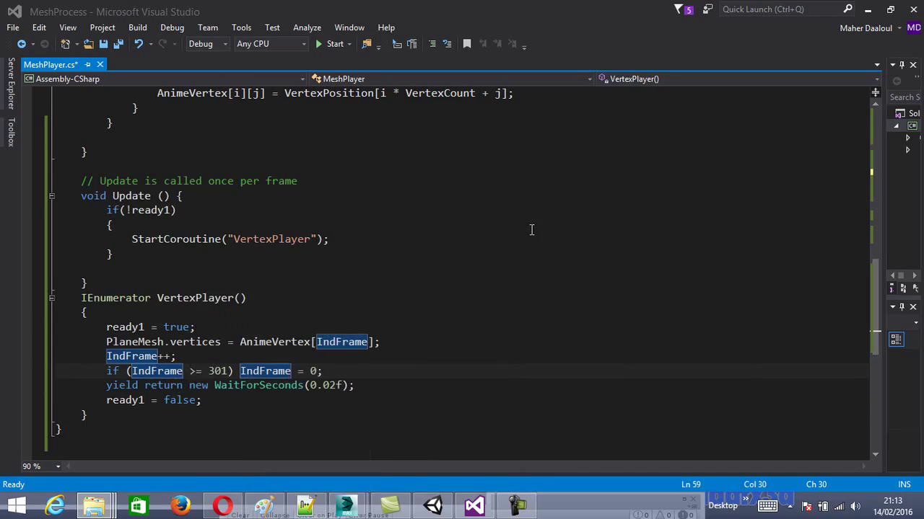
Step: After the vertex-reading loop, start a new line 'WordText = LineText[' using completion
left_click(315, 251)
scroll(334, 263, "up", 9)
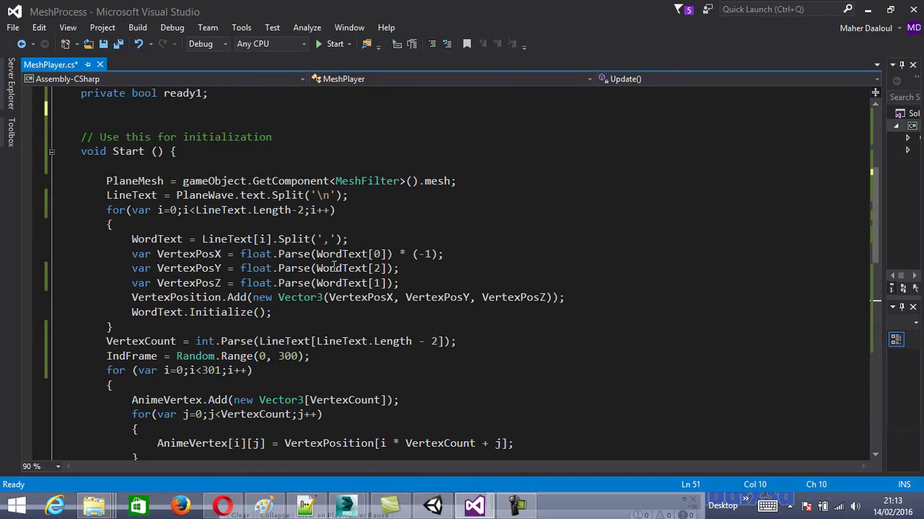
scroll(335, 263, "up", 5)
scroll(130, 330, "down", 3)
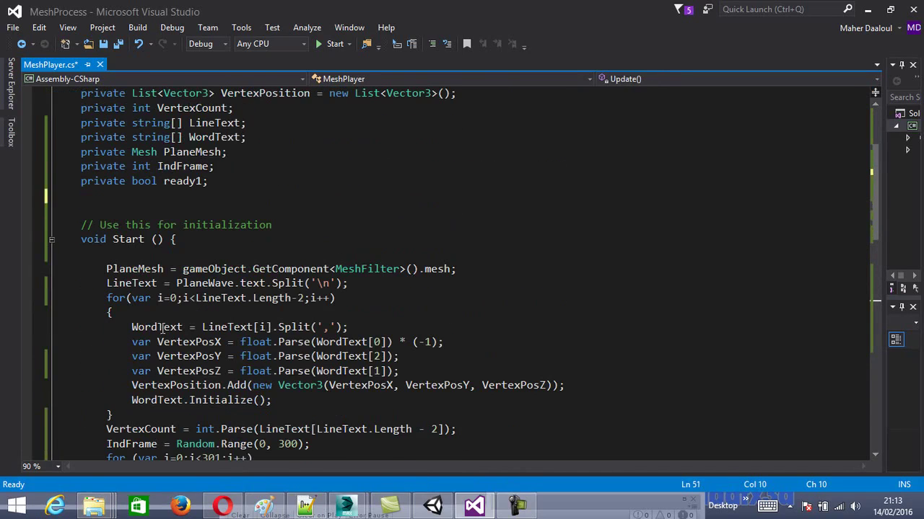
scroll(163, 332, "down", 2)
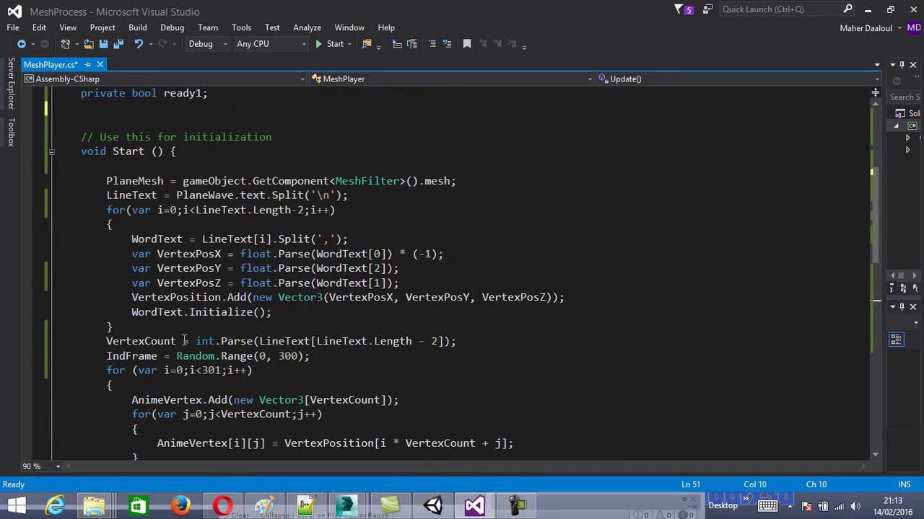
mouse_move(141, 429)
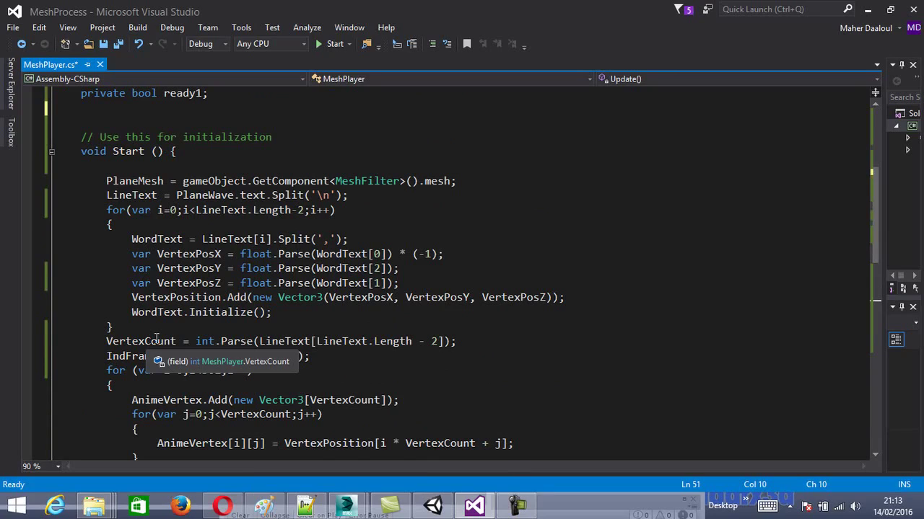
left_click(150, 329)
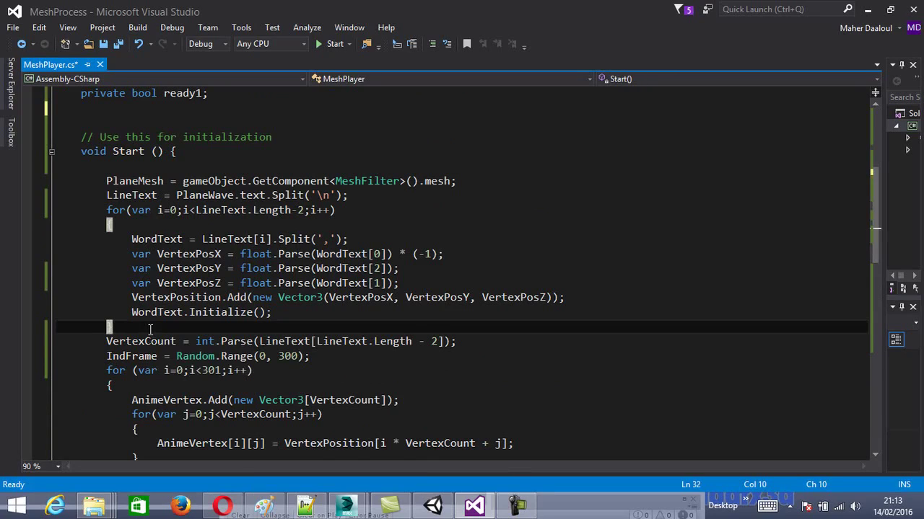
key("Return")
type("W")
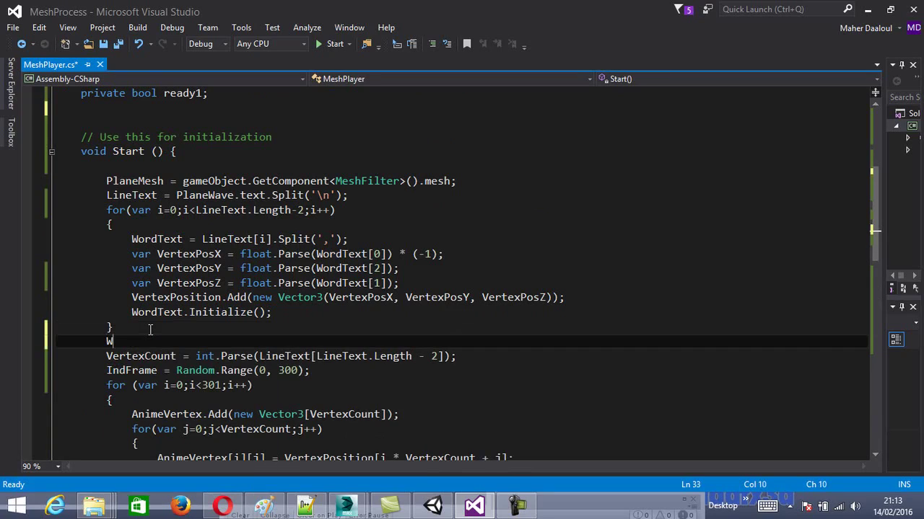
type("ordText=L")
type("ine")
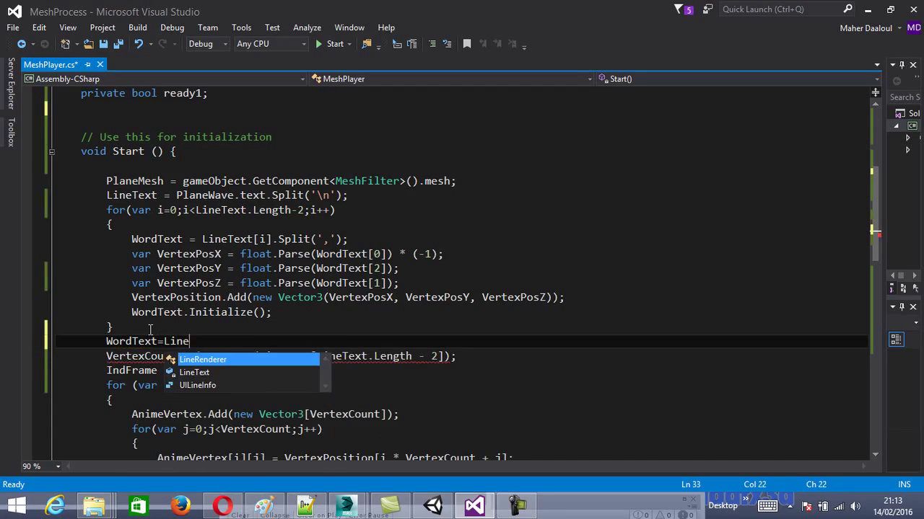
key("Tab")
type(".")
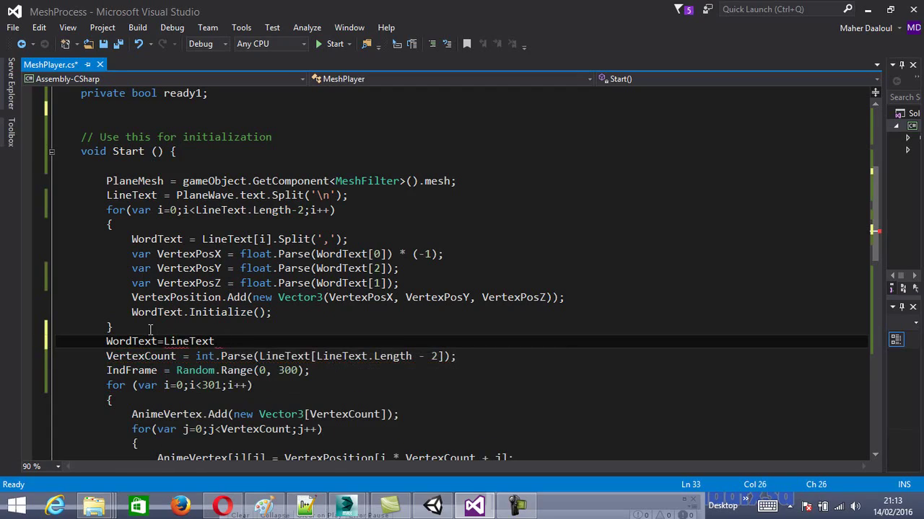
type("[")
Step: Finish it as WordText = LineText[LineText.Length - 2].Split(',');
left_click_drag(316, 357, 437, 357)
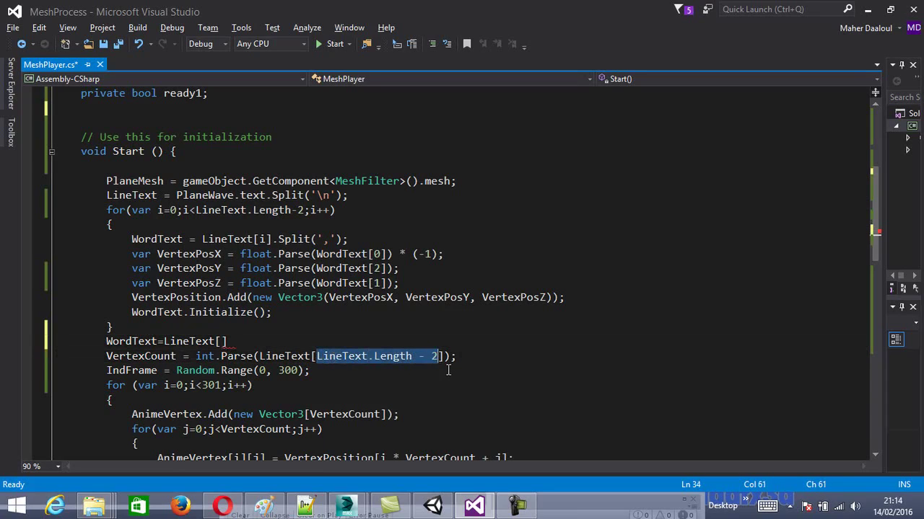
key("ctrl+c")
left_click(225, 341)
key("ctrl+v")
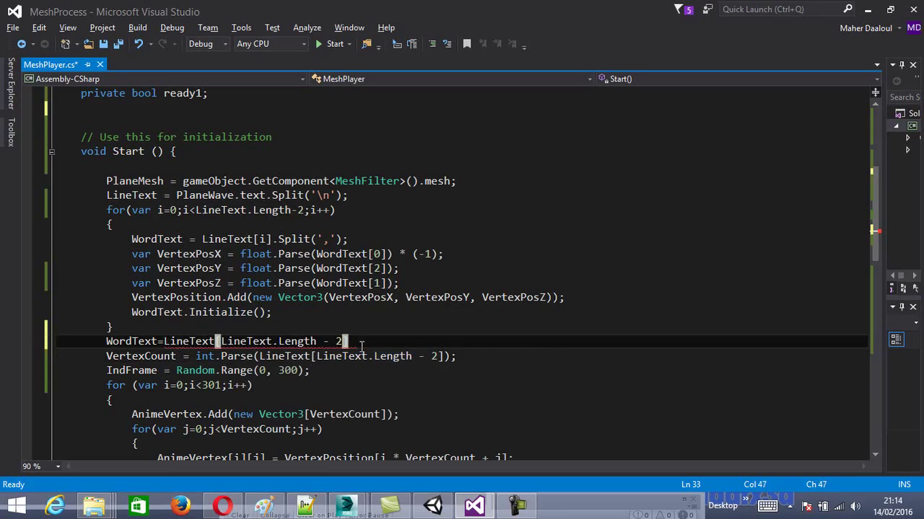
type(".s")
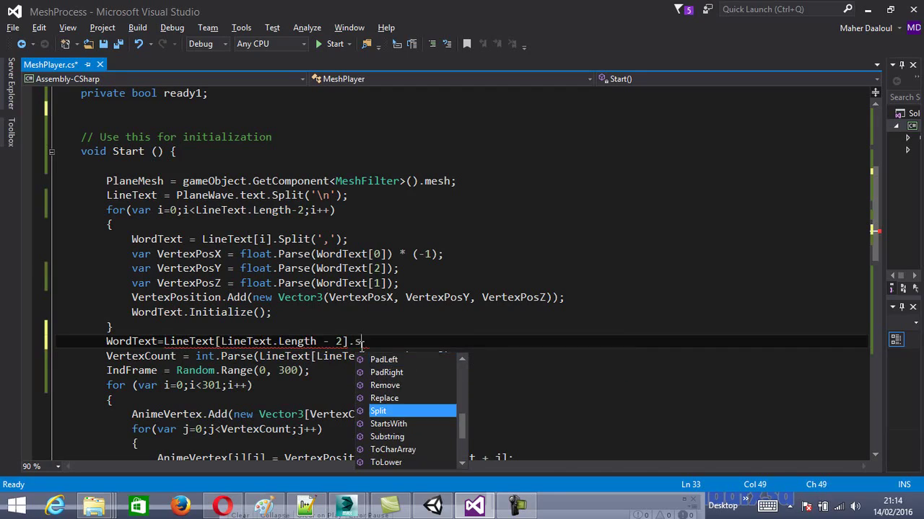
key("BackSpace")
type("Split")
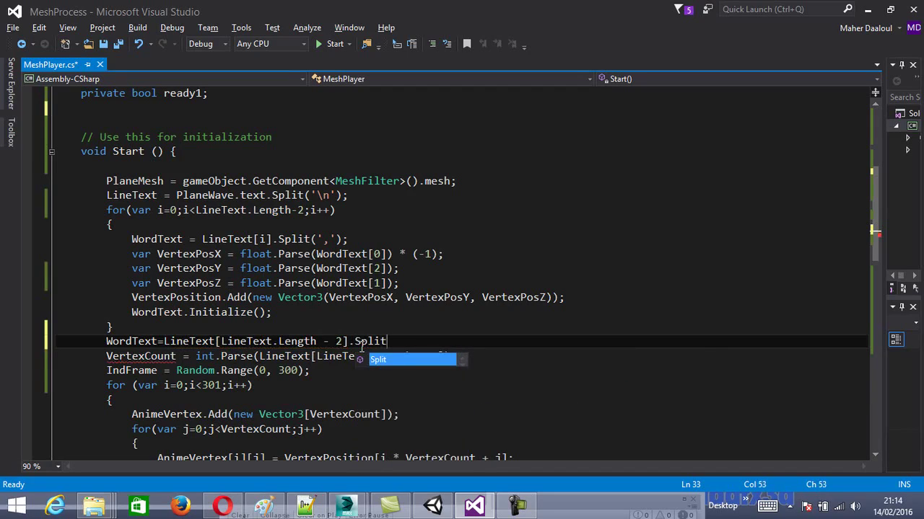
type("(")
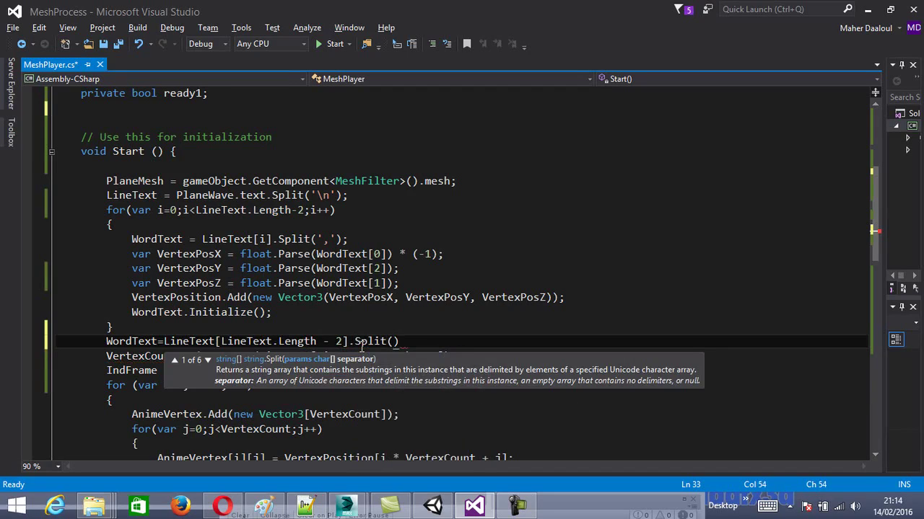
type("',")
type("')")
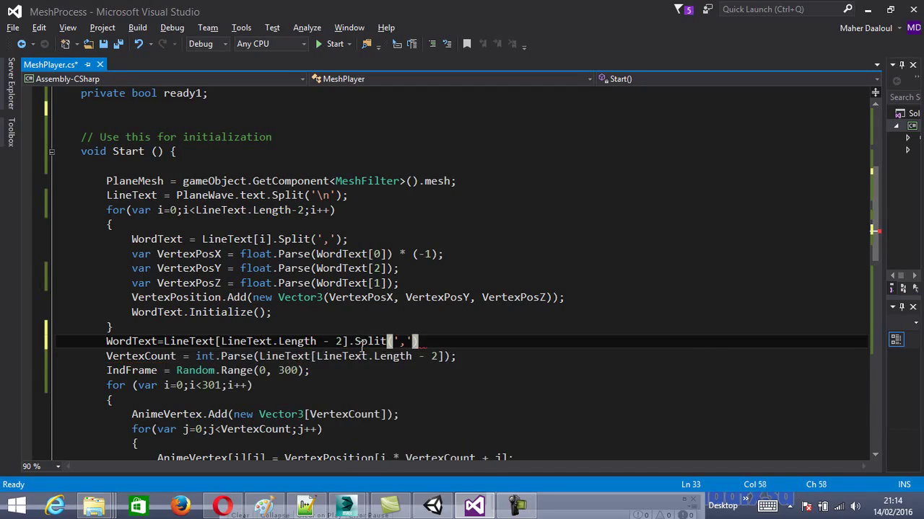
type(";")
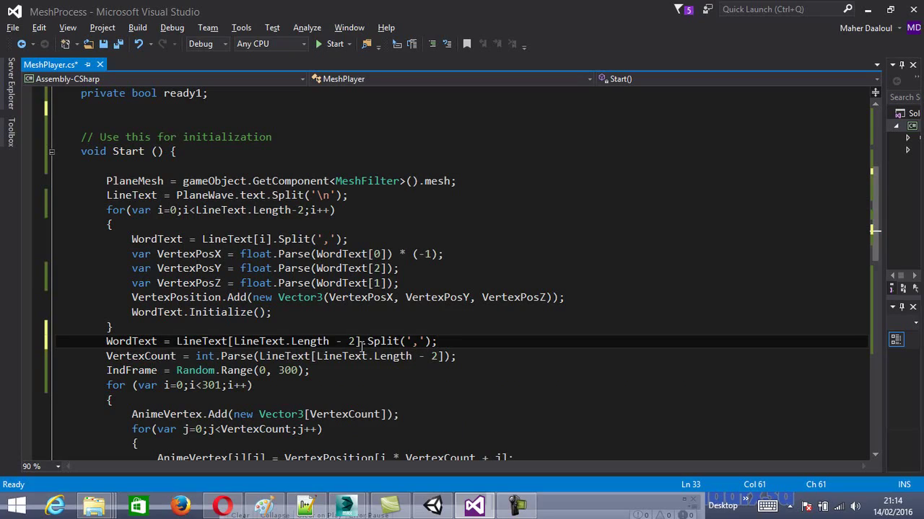
Step: Change the VertexCount assignment to int.Parse(WordText[0])
left_click(362, 350)
key("Left")
key("Left")
key("Left")
key("Left")
key("Left")
key("Left")
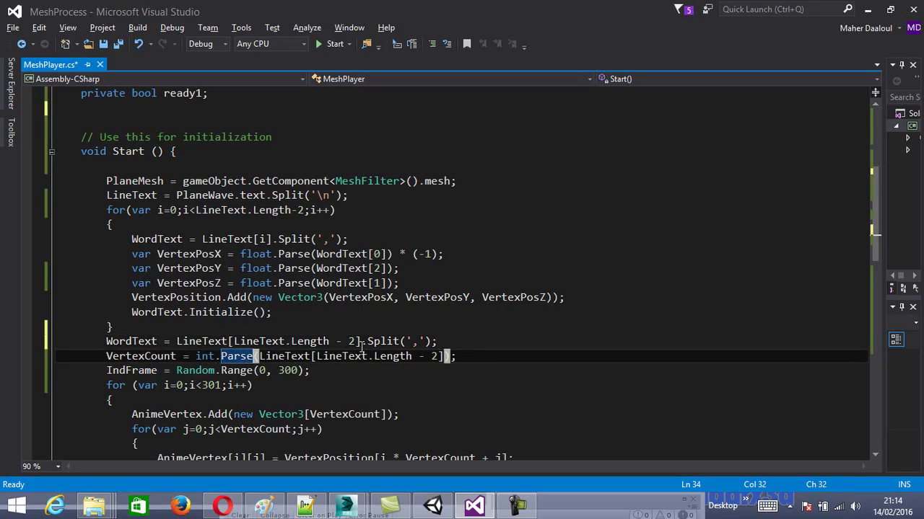
key("Right")
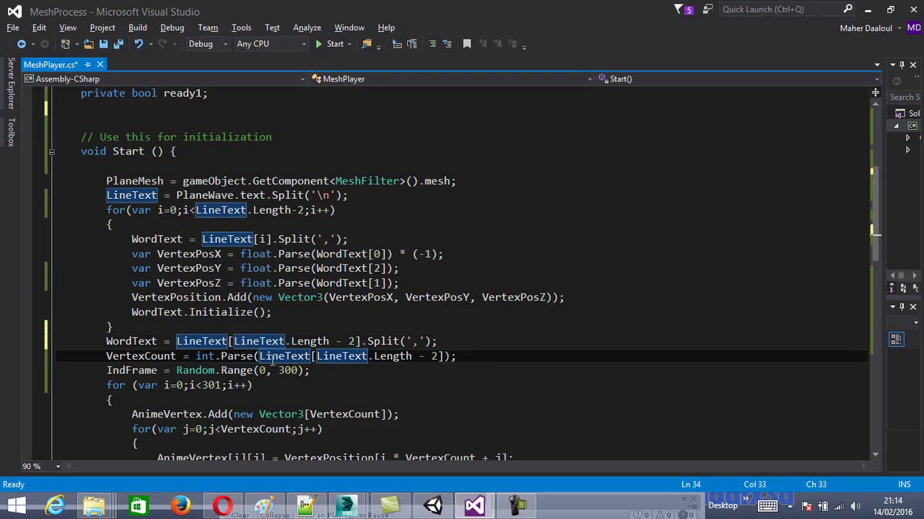
left_click(286, 356)
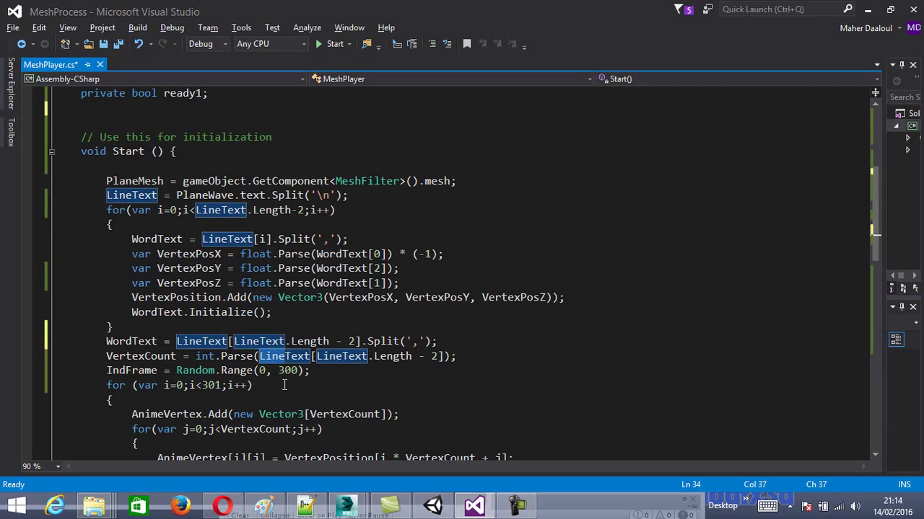
key("BackSpace")
key("BackSpace")
key("BackSpace")
type("Word")
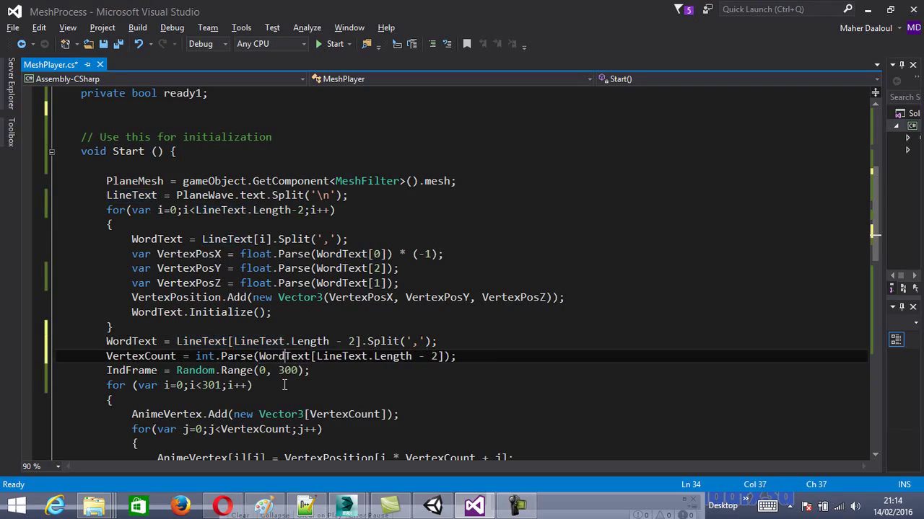
left_click_drag(316, 356, 438, 356)
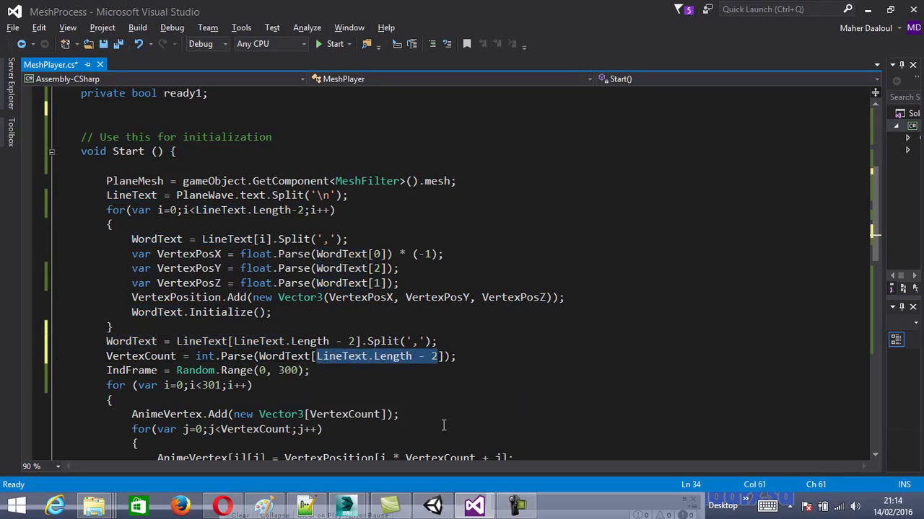
type("0")
key("Right")
key("Right")
left_click(308, 508)
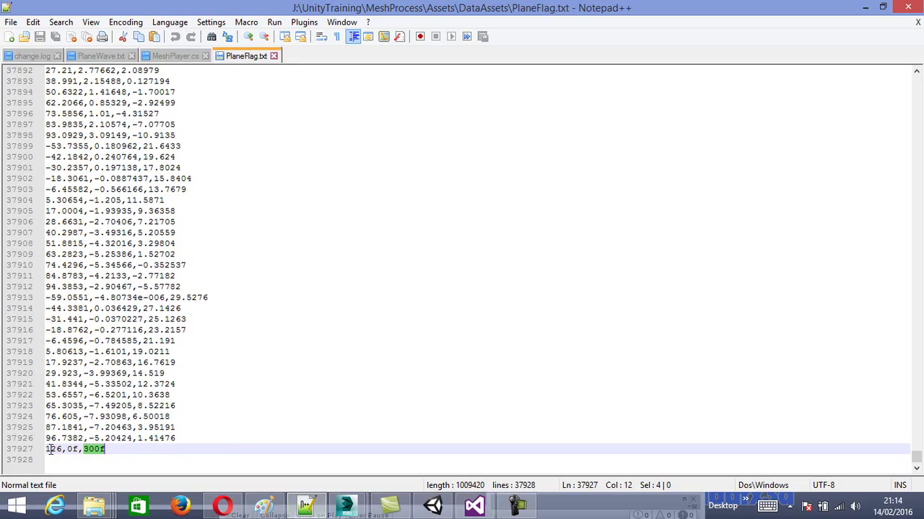
double_click(60, 449)
left_click(68, 449)
left_click_drag(68, 449, 107, 449)
left_click(865, 8)
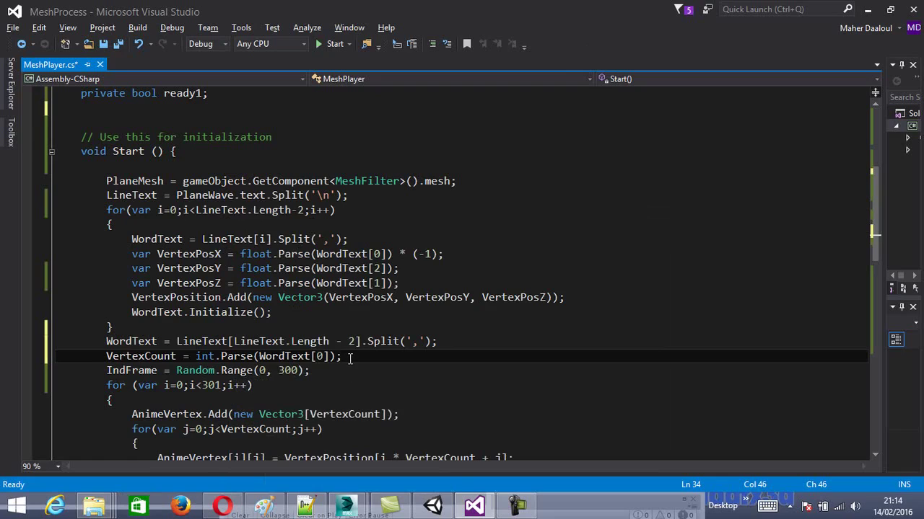
Step: Duplicate the VertexCount parsing statement on the line below it
left_click_drag(350, 357, 106, 356)
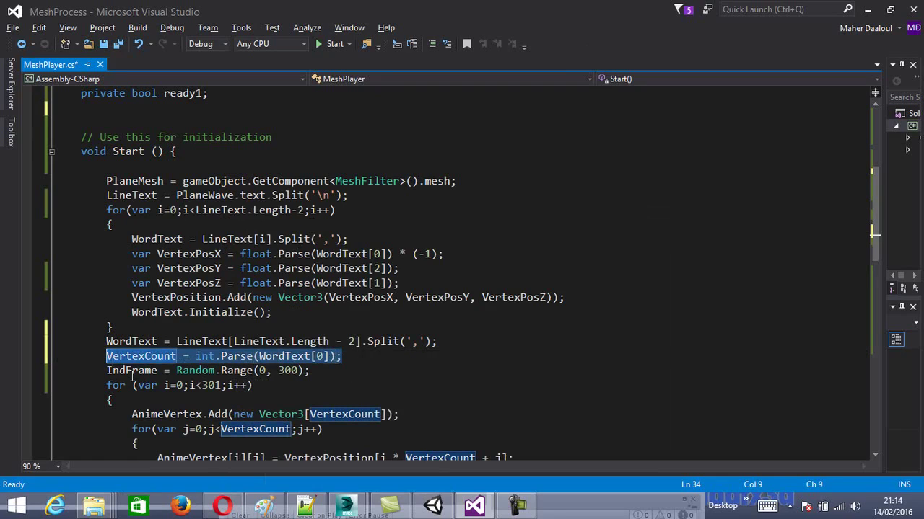
key("ctrl+c")
left_click(351, 356)
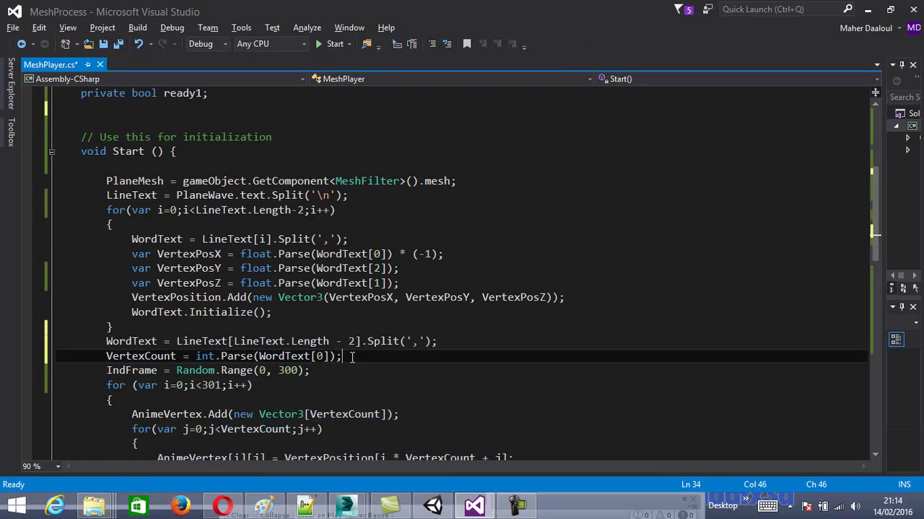
key("Return")
key("ctrl+v")
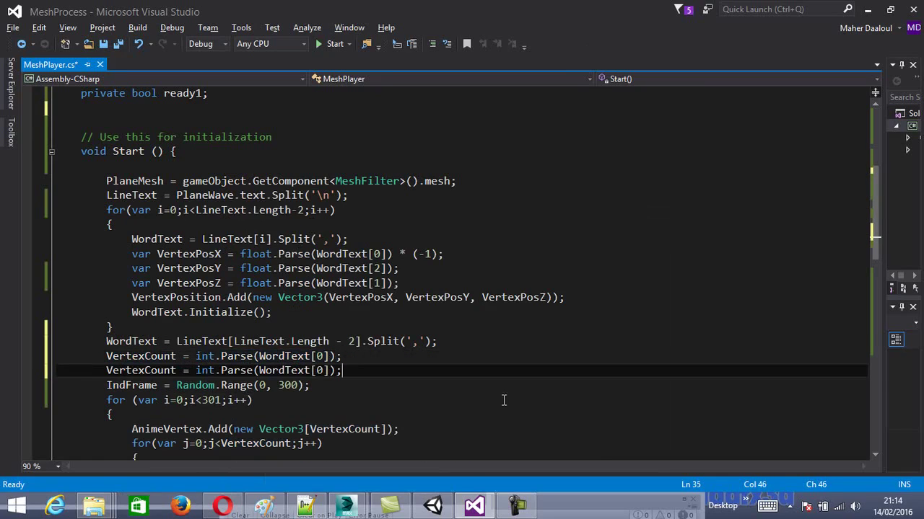
Step: Declare 'private int FrameStart;' and 'private int FrameEnd;' below IndFrame
scroll(504, 401, "up", 5)
left_click(228, 298)
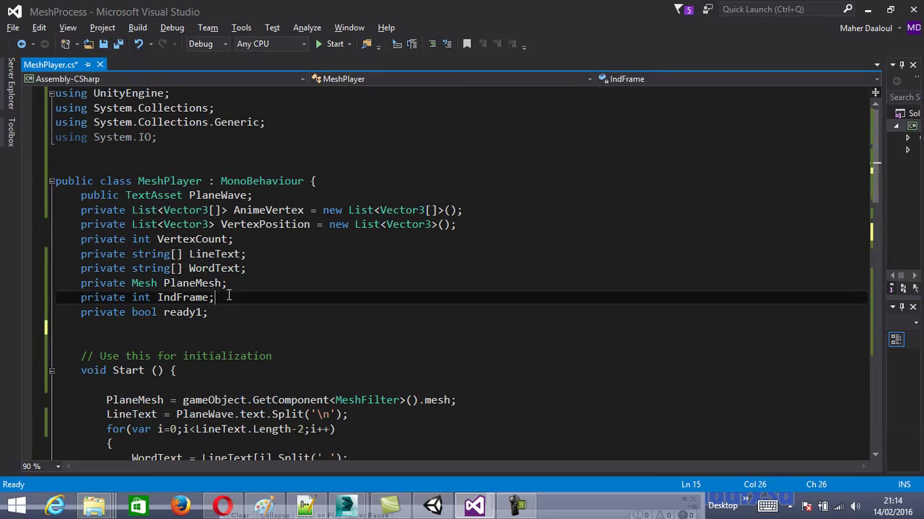
key("Return")
type("pri")
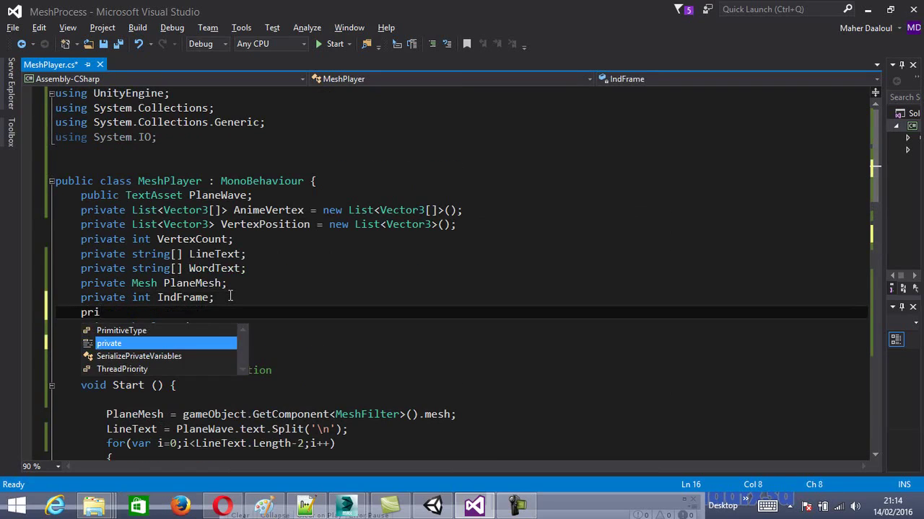
type("vate int ")
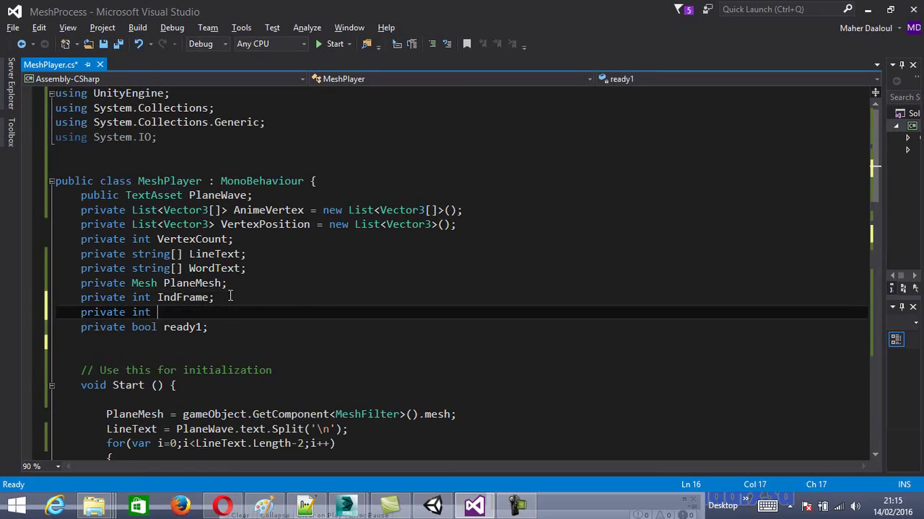
type("FrameS")
type("tart;")
key("Return")
type("private int")
key("BackSpace")
type("FrameEnd")
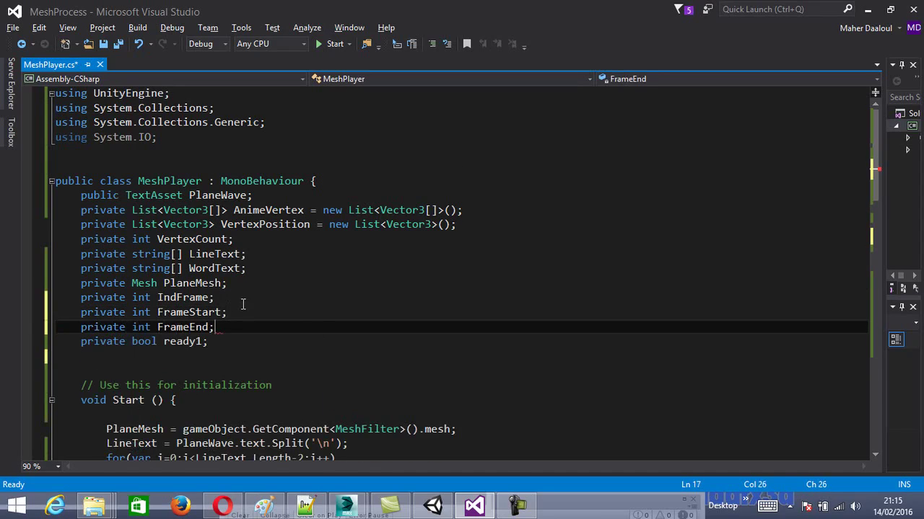
scroll(242, 307, "down", 7)
scroll(244, 309, "down", 2)
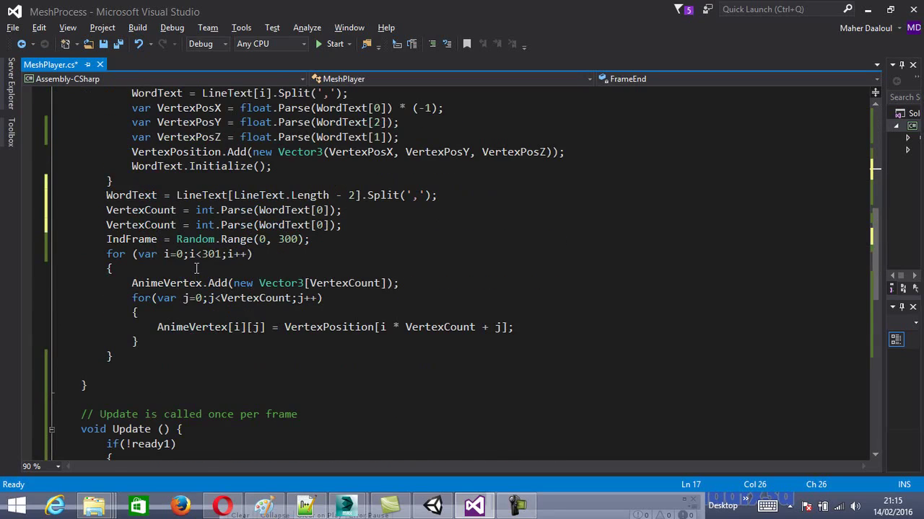
Step: Turn the duplicated line into FrameStart = int.Parse(WordText[1]);
scroll(196, 269, "up", 1)
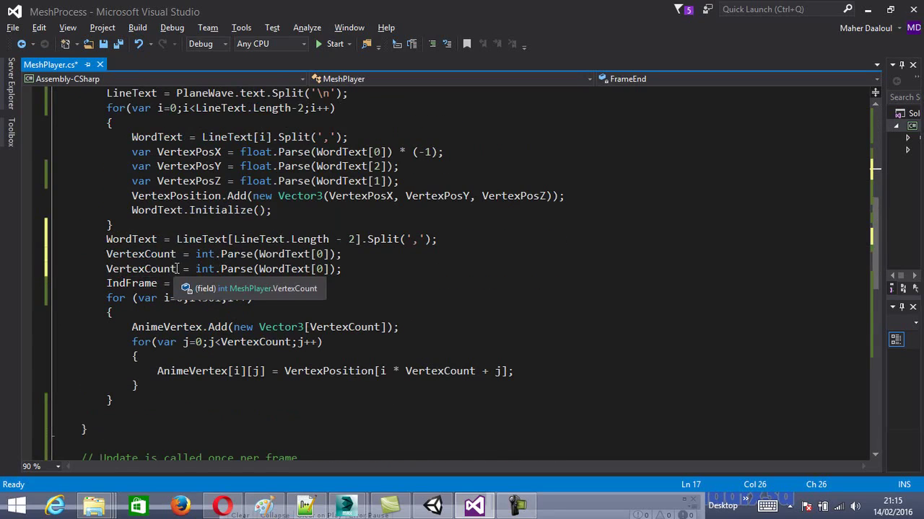
left_click_drag(175, 269, 112, 254)
double_click(115, 269)
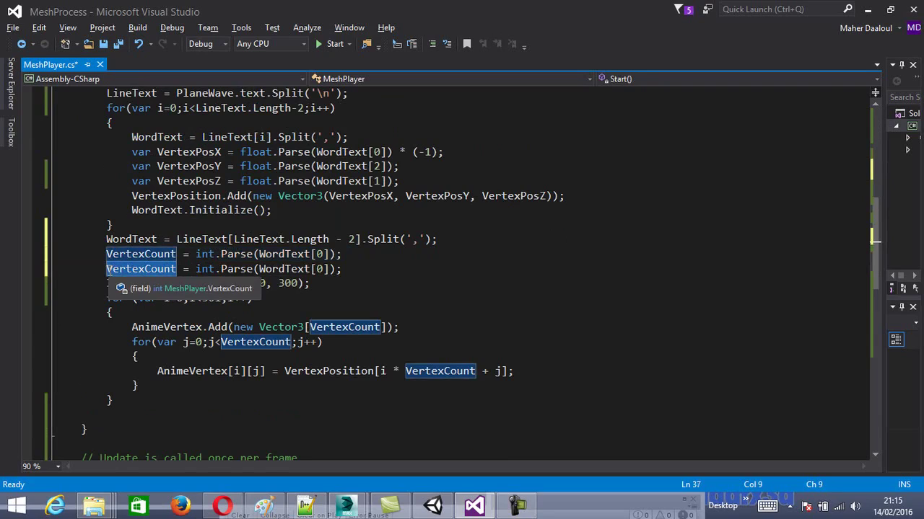
type("Fraaam")
key("BackSpace")
key("BackSpace")
key("BackSpace")
type("me")
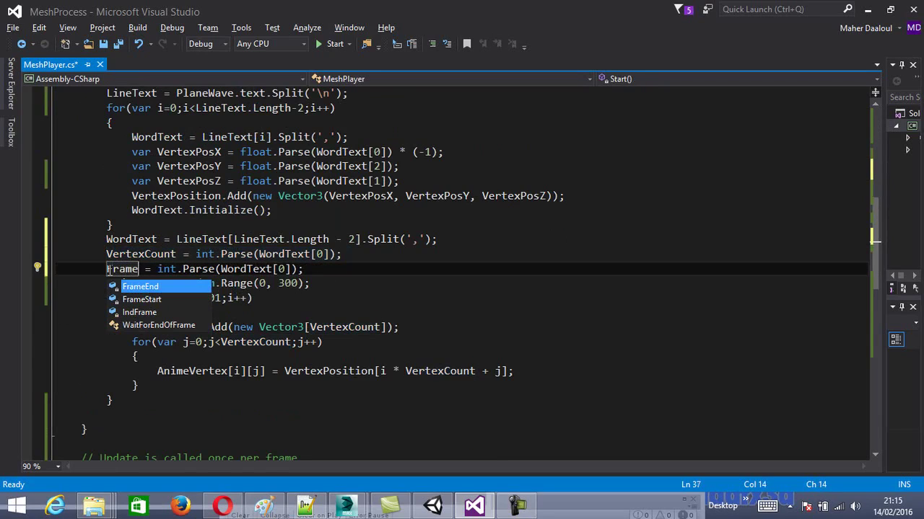
type("Start")
key("Escape")
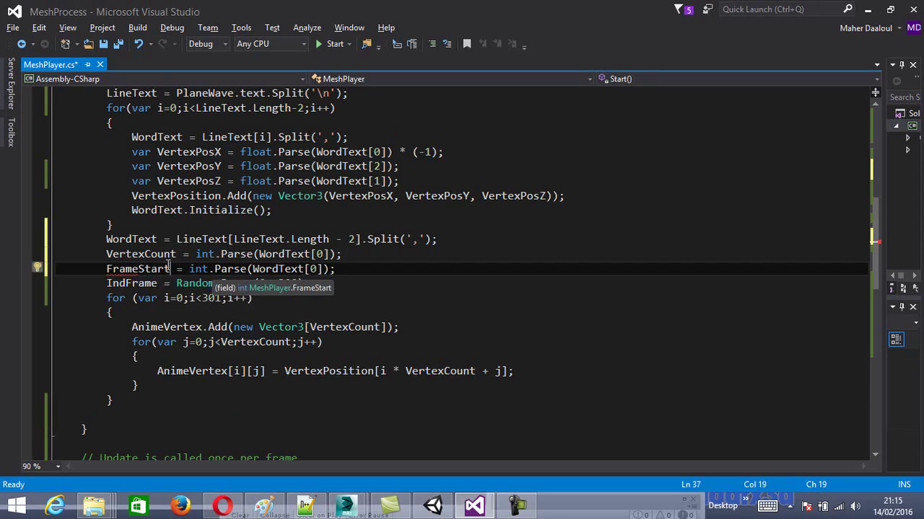
key("End")
key("Left")
key("Left")
key("Left")
key("BackSpace")
type("1]);")
Step: Copy it below as FrameEnd = int.Parse(WordText[2]); and save MeshPlayer.cs
key("ctrl+shift+Left")
key("ctrl+shift+Left")
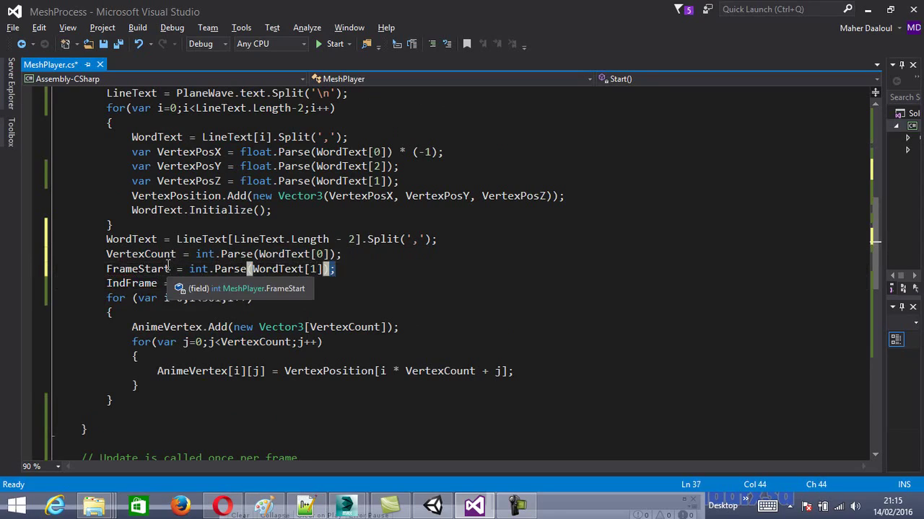
key("ctrl+shift+Left")
key("ctrl+shift+Left")
key("ctrl+shift+Left")
key("ctrl+shift+Left")
key("ctrl+shift+Left")
key("ctrl+shift+Left")
key("ctrl+shift+Left")
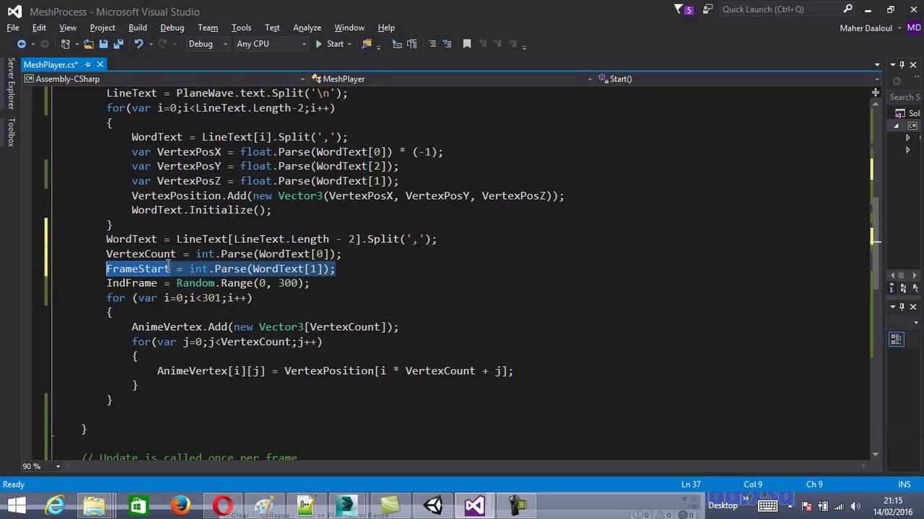
key("Left")
key("Left")
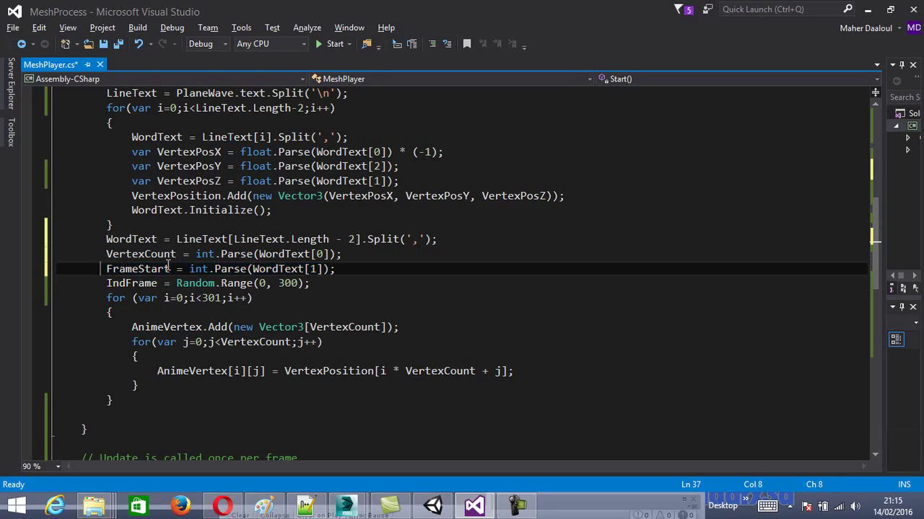
key("End")
key("Return")
key("ctrl+v")
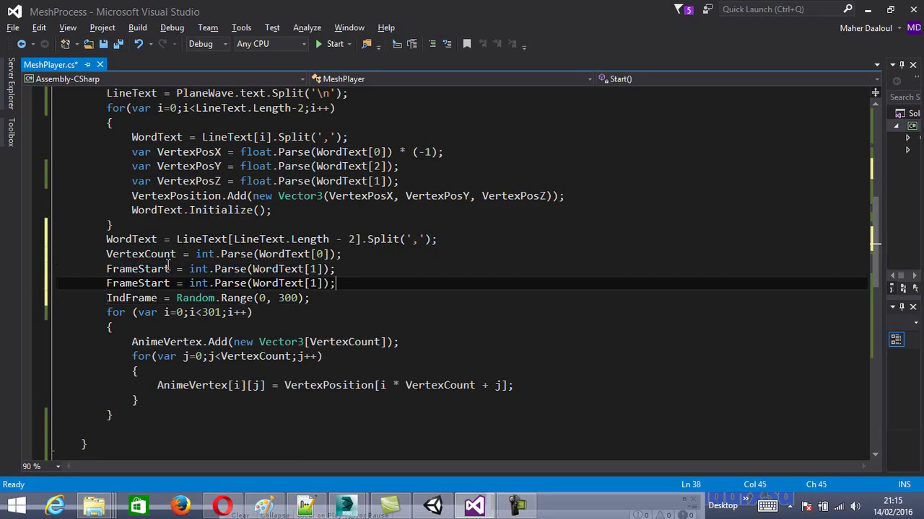
key("ctrl+Left")
key("ctrl+Left")
key("ctrl+Left")
key("ctrl+Left")
key("Left")
key("Left")
key("BackSpace")
key("BackSpace")
key("BackSpace")
key("BackSpace")
key("BackSpace")
type("End")
key("End")
key("Left")
key("Left")
key("Left")
key("BackSpace")
type("2")
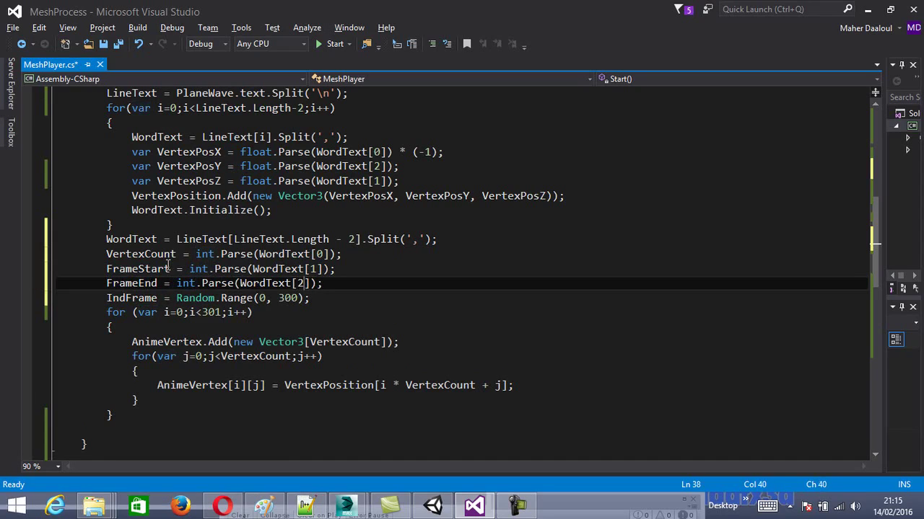
key("ctrl+s")
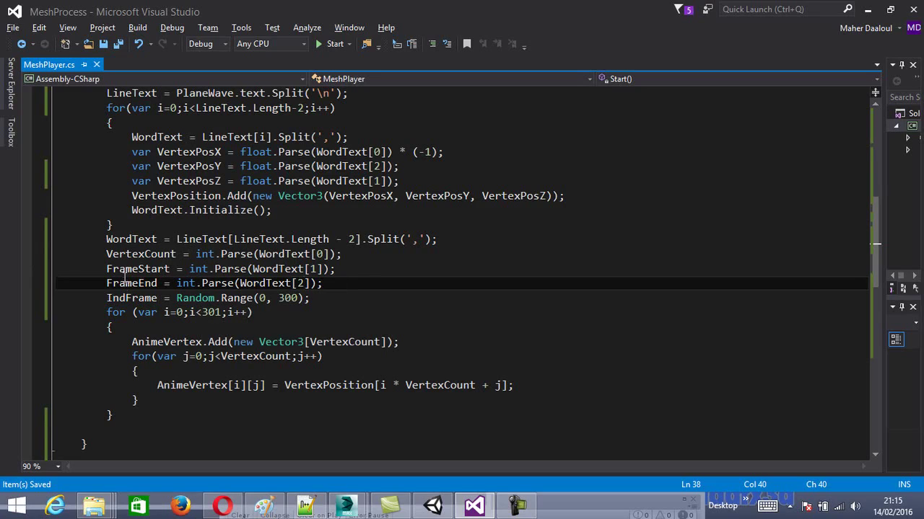
scroll(124, 284, "down", 1)
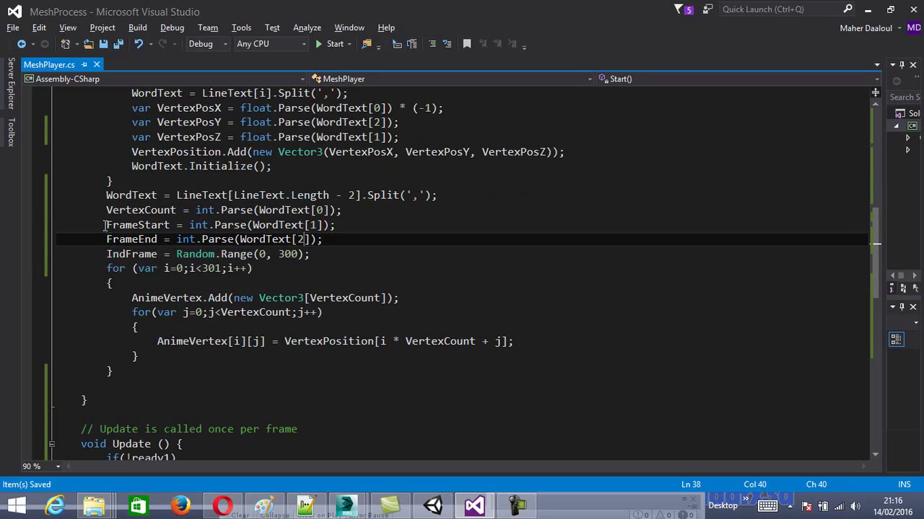
Step: Change the frame loop to run from i = FrameStart while i < FrameEnd+1
left_click_drag(106, 225, 171, 225)
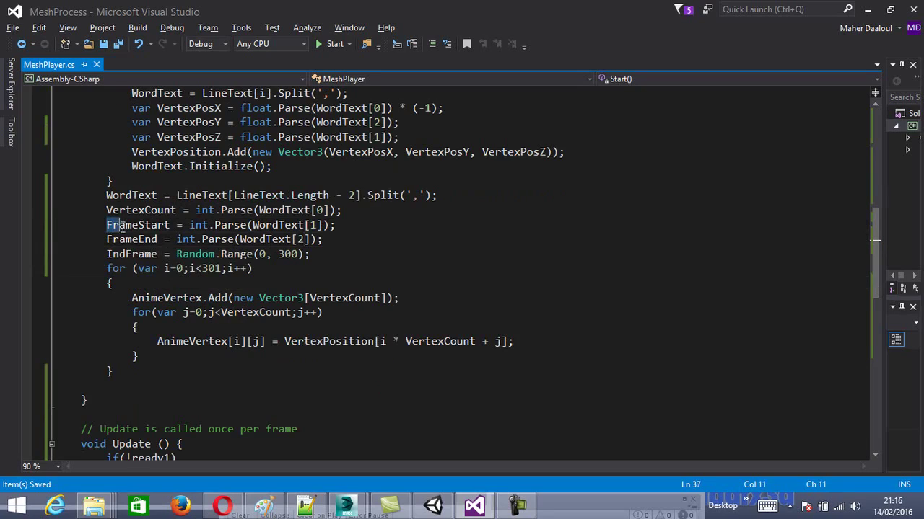
key("ctrl+c")
double_click(180, 268)
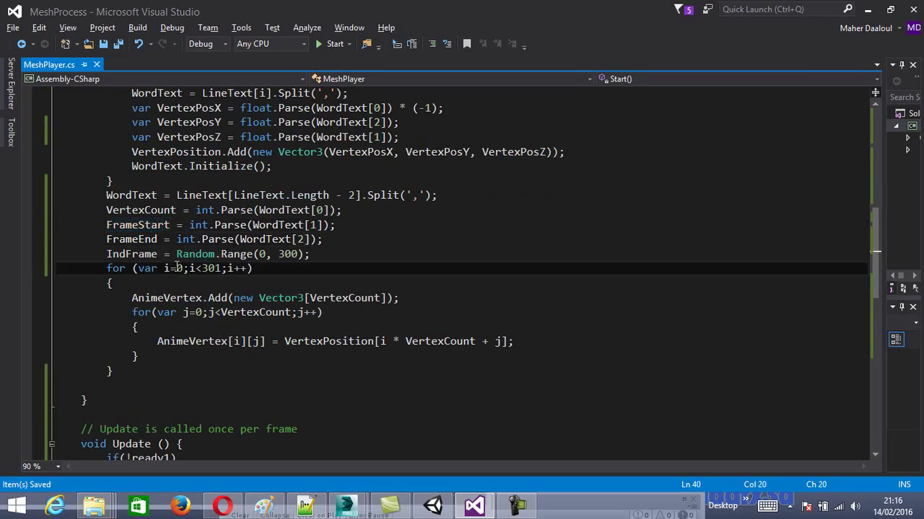
key("ctrl+v")
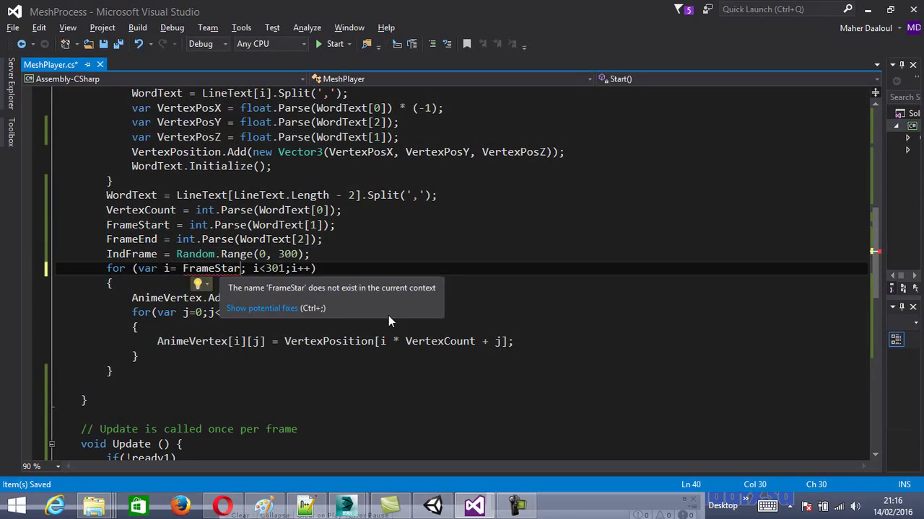
type("t")
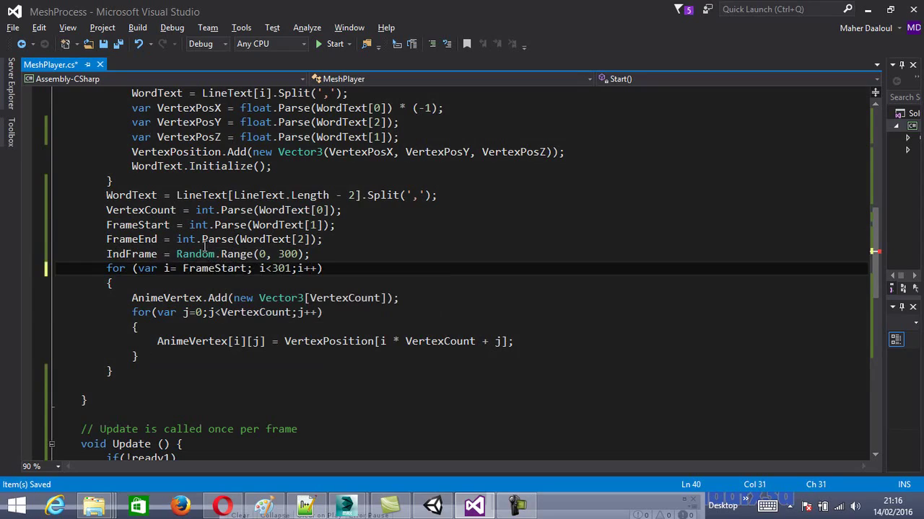
left_click_drag(107, 239, 157, 239)
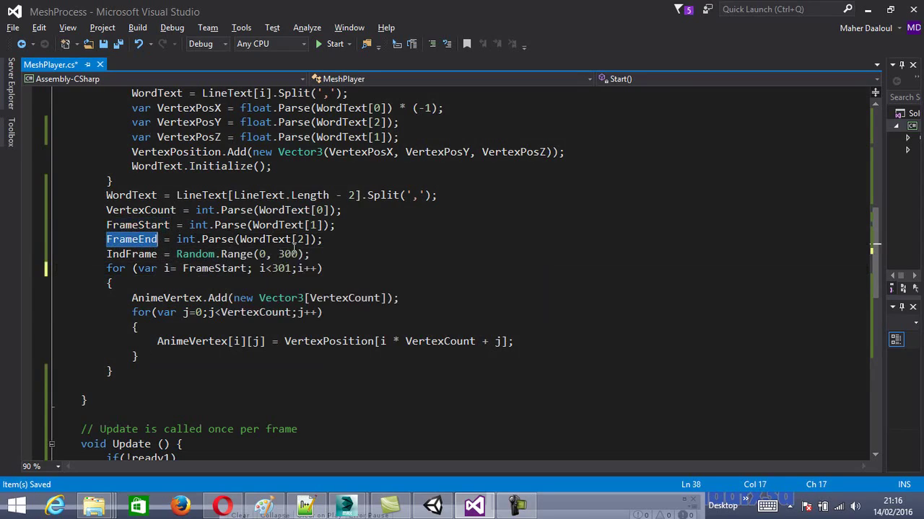
left_click(270, 268)
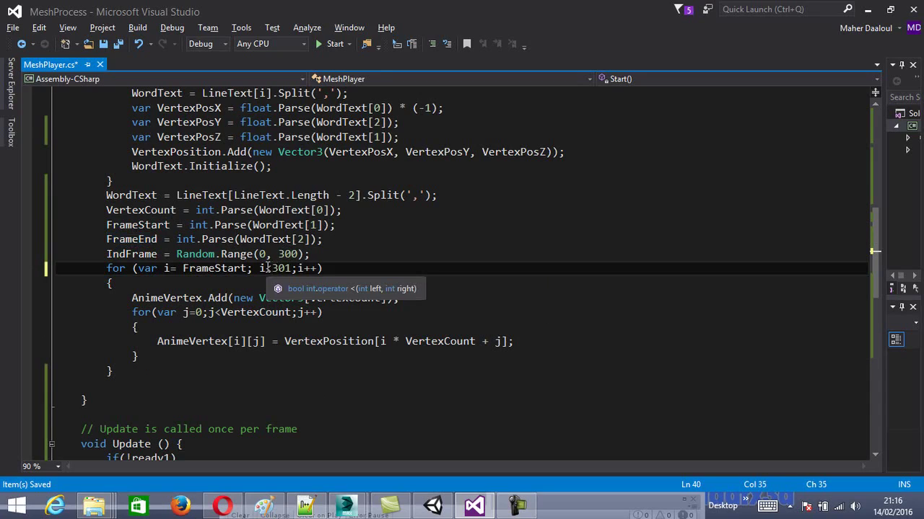
left_click_drag(269, 268, 292, 268)
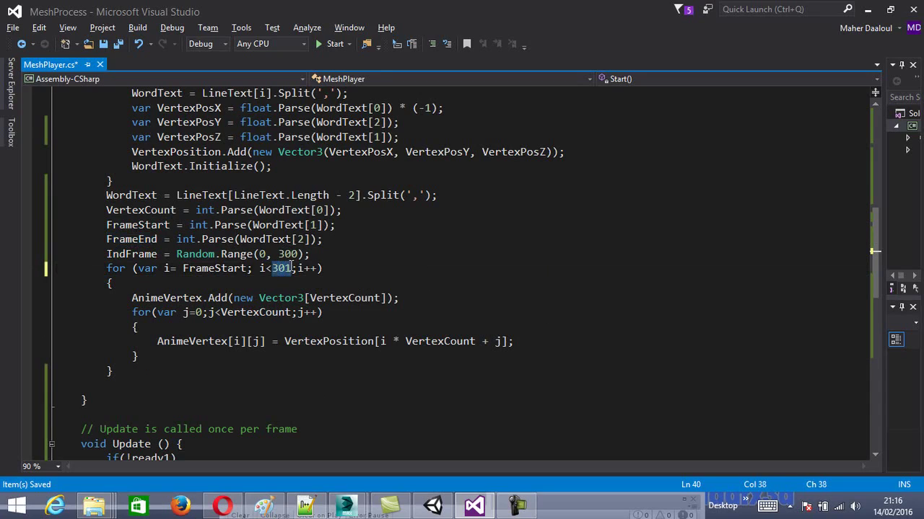
key("ctrl+v")
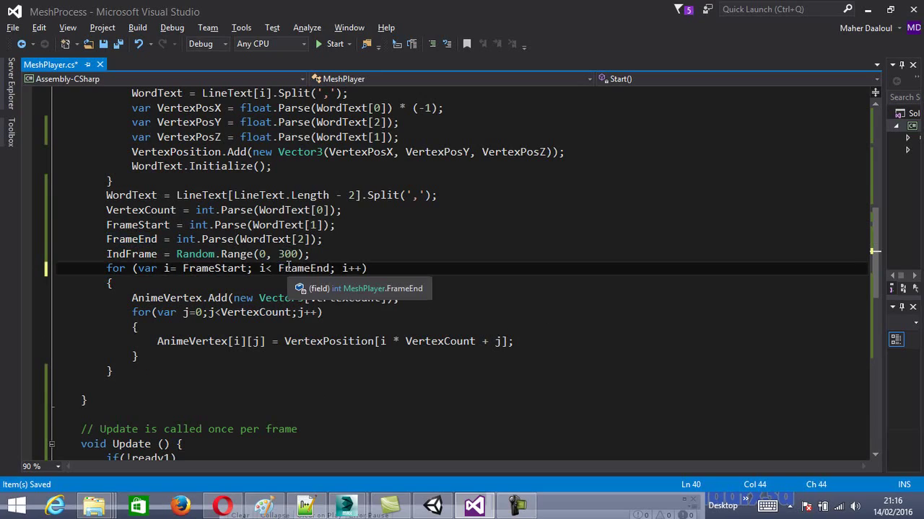
type("+1")
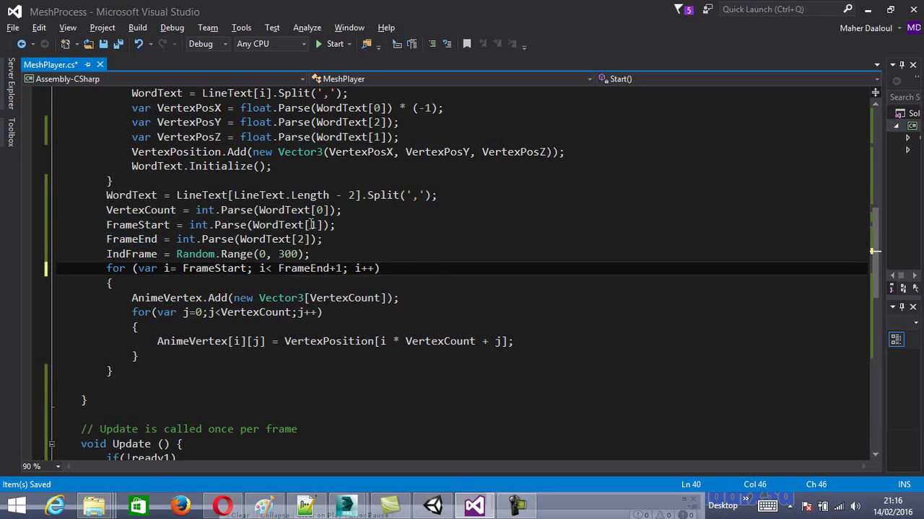
Step: Replace Random.Range(0, 300) with Random.Range(FrameStart, FrameEnd) for IndFrame
left_click(261, 254)
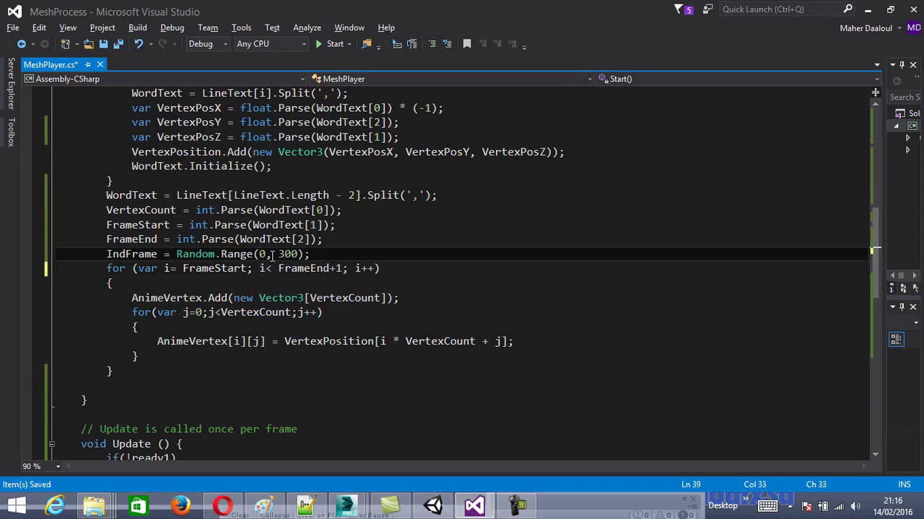
left_click_drag(279, 254, 299, 254)
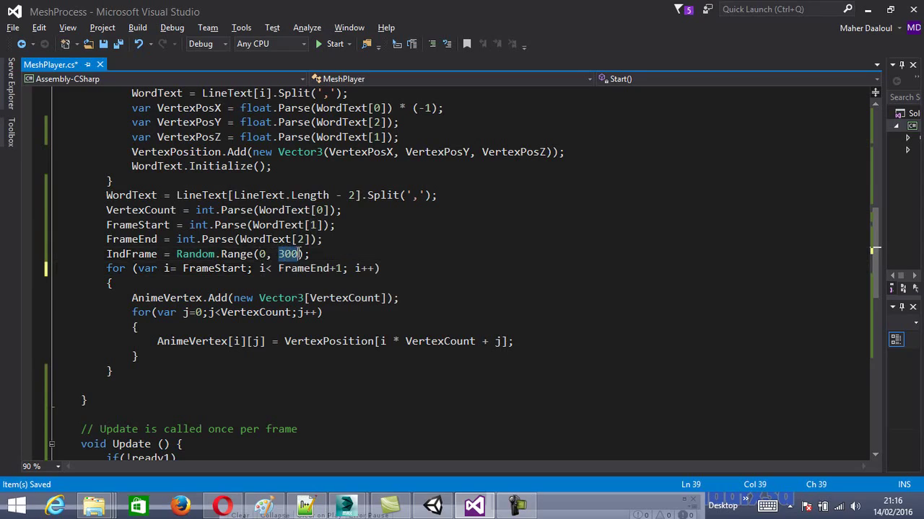
key("ctrl+v")
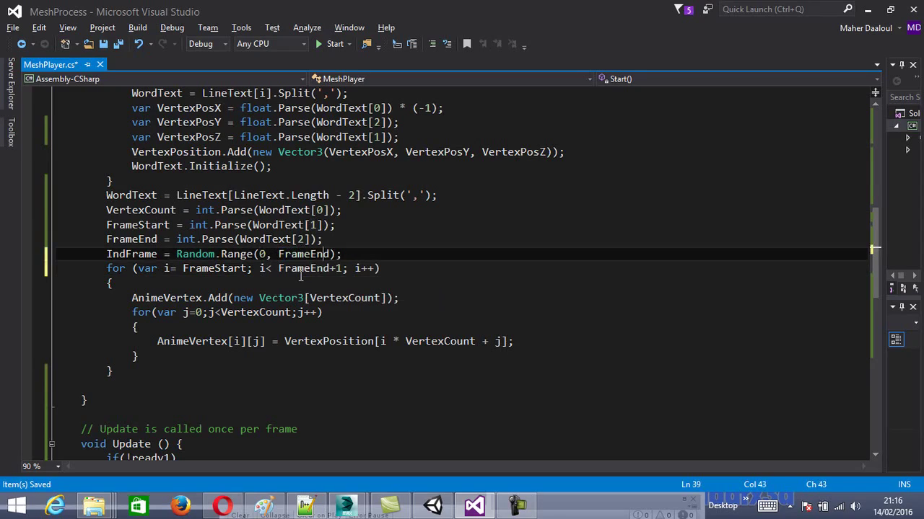
key("Left")
key("Left")
key("BackSpace")
type("FrameStart")
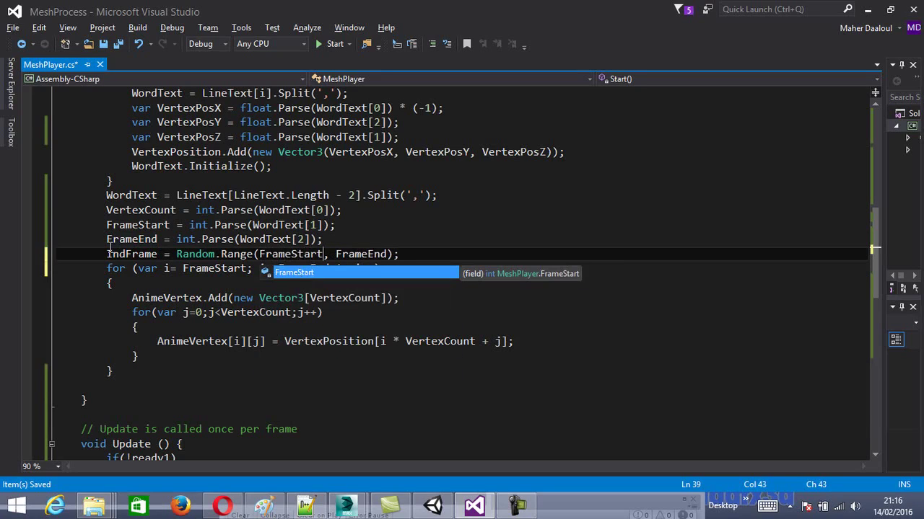
left_click(124, 284)
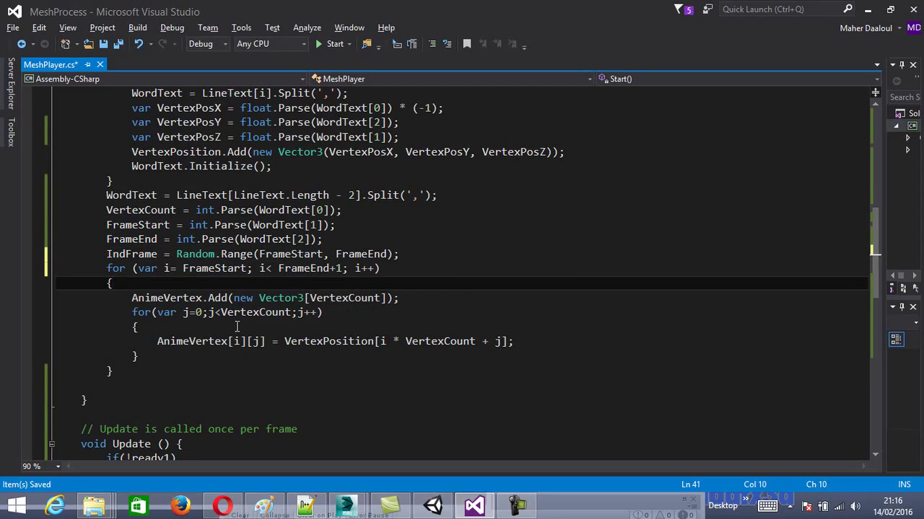
scroll(237, 327, "down", 1)
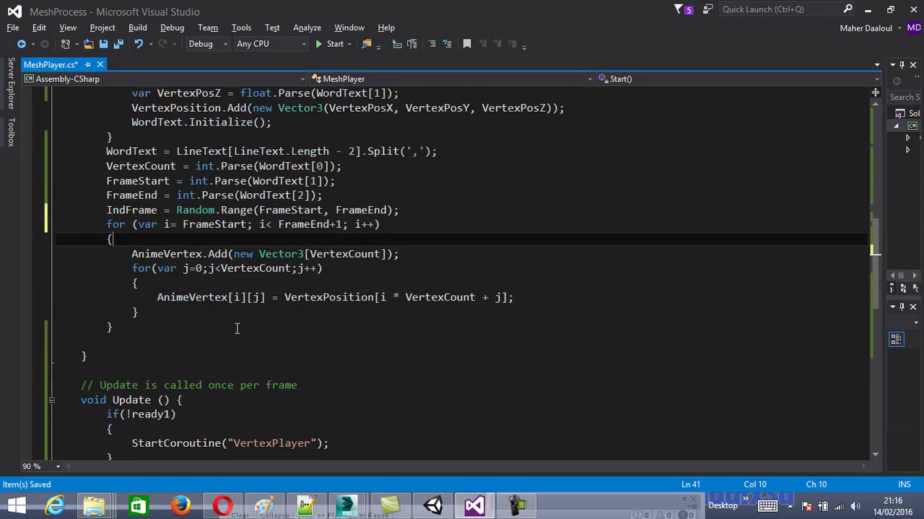
Step: Replace the 301 limit in VertexPlayer's IndFrame wrap check with FrameEnd and save MeshPlayer.cs
scroll(236, 328, "down", 3)
scroll(192, 270, "down", 2)
scroll(167, 301, "down", 1)
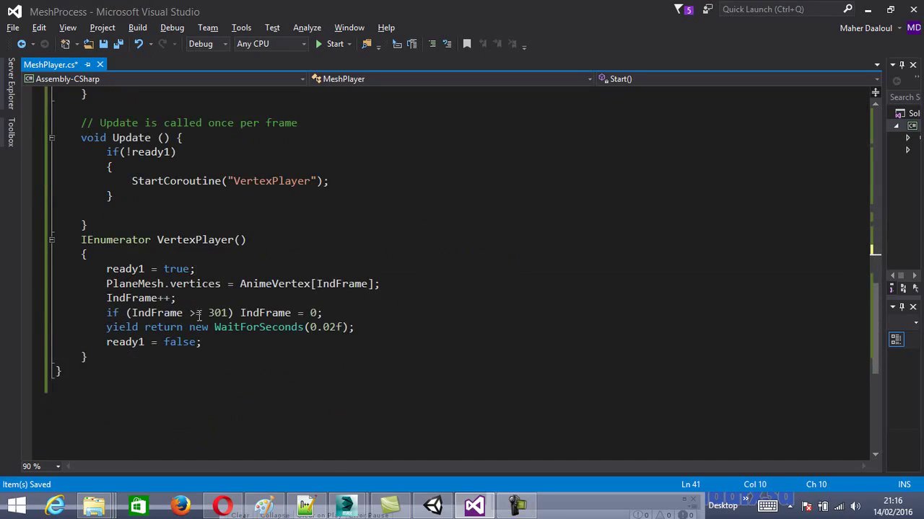
left_click_drag(208, 313, 226, 312)
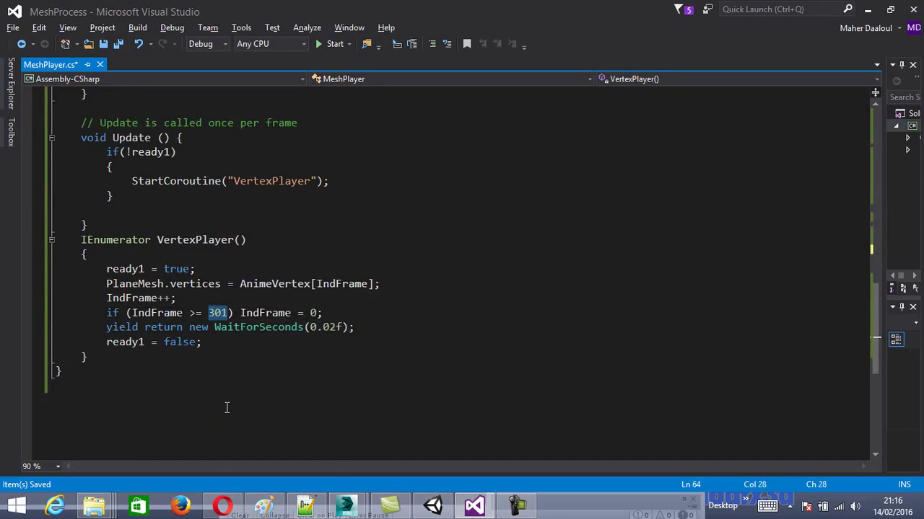
type("FrameE")
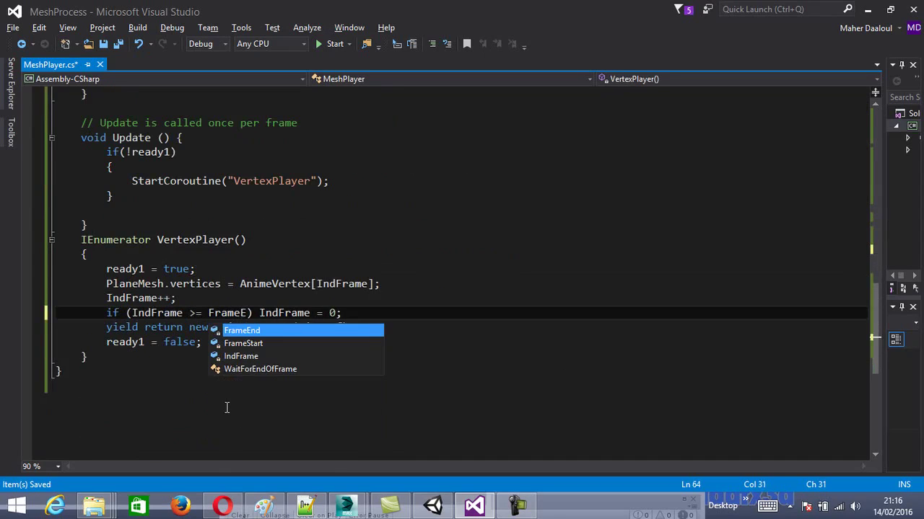
type("nd")
key("BackSpace")
key("BackSpace")
type("nd")
key("Right")
key("Right")
key("Right")
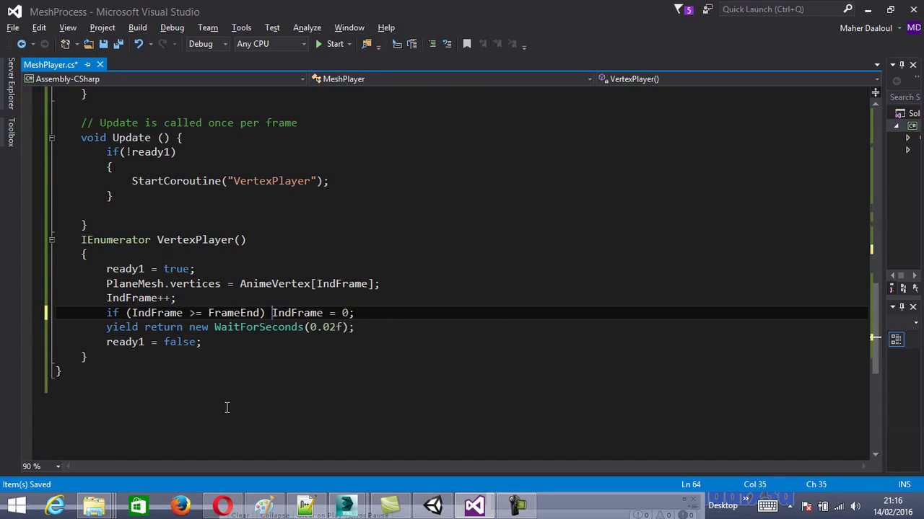
key("ctrl+s")
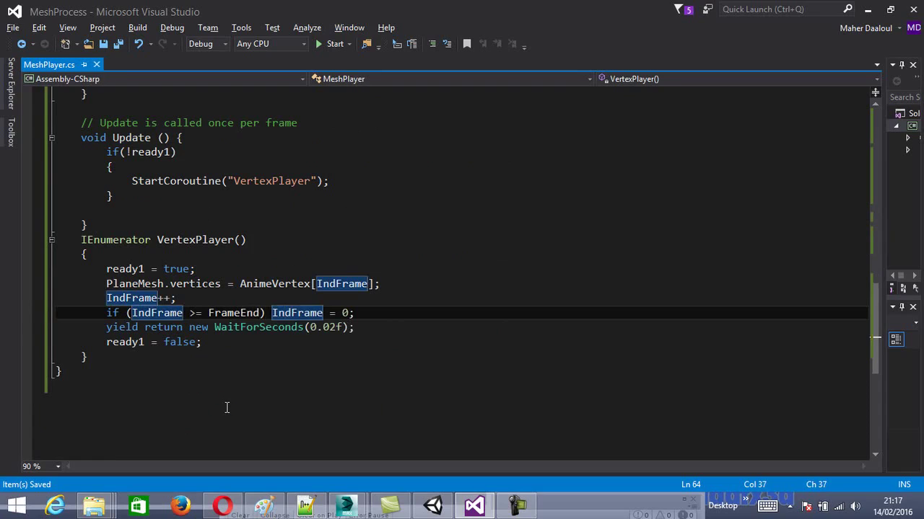
left_click(867, 9)
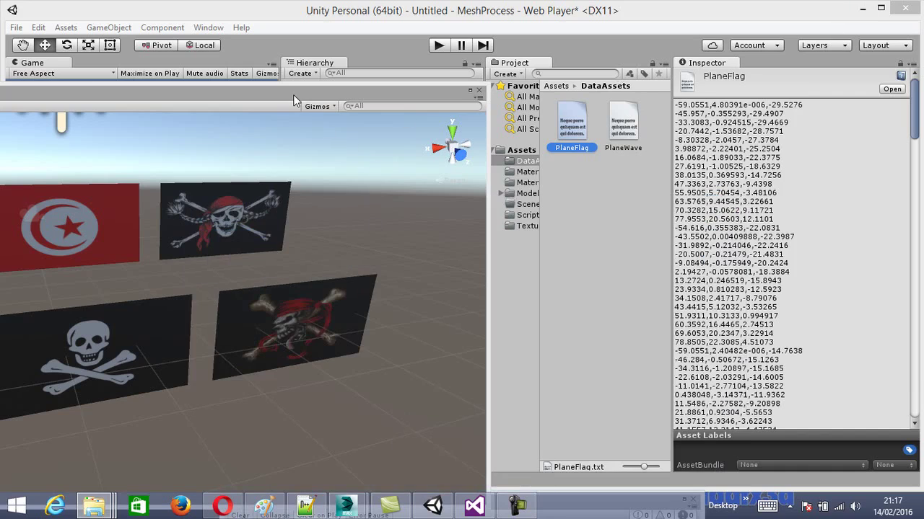
Step: Float the Scene view, run and stop a play test of the flags, then return to Visual Studio
mouse_move(293, 94)
left_mouse_down()
mouse_move(473, 68)
mouse_move(359, 93)
left_mouse_up()
left_click(442, 47)
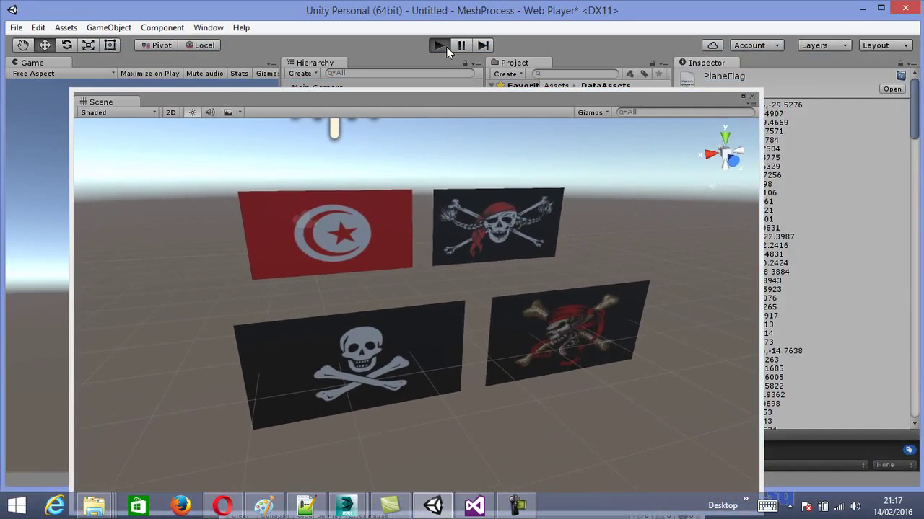
left_click(446, 47)
left_click(446, 45)
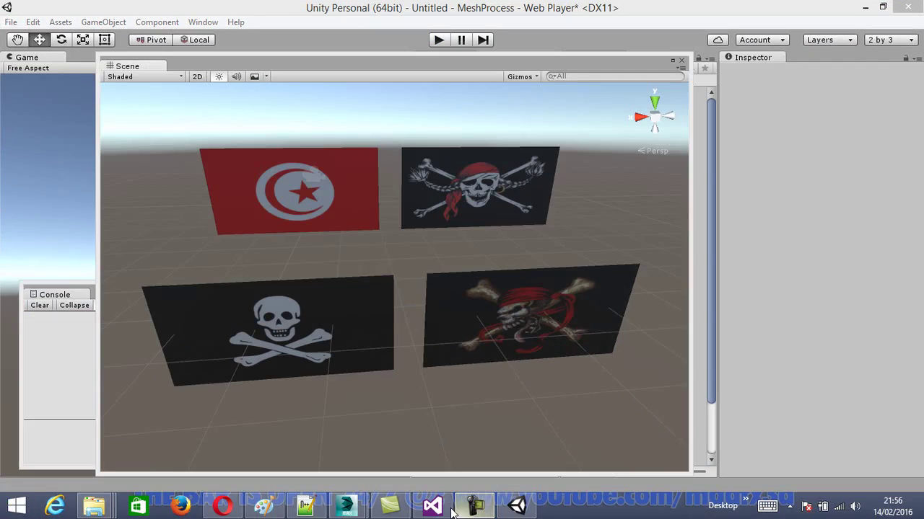
left_click(451, 510)
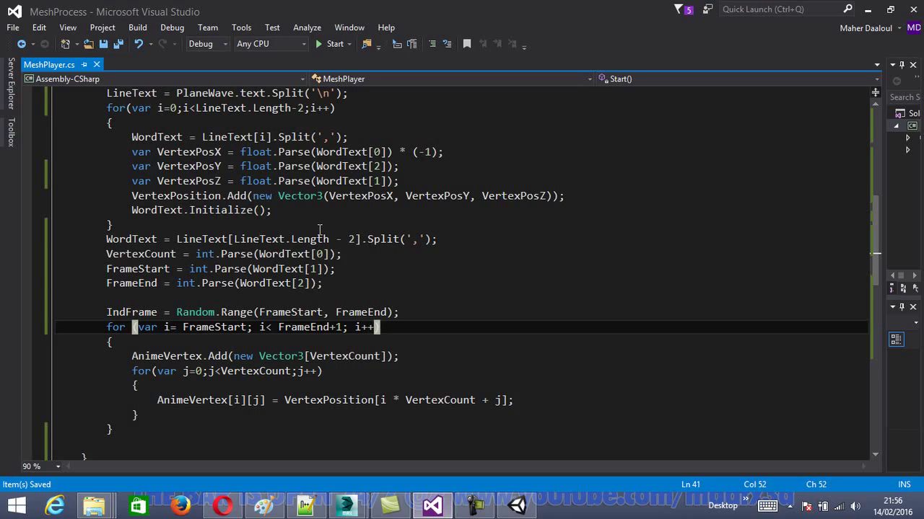
scroll(341, 238, "up", 1)
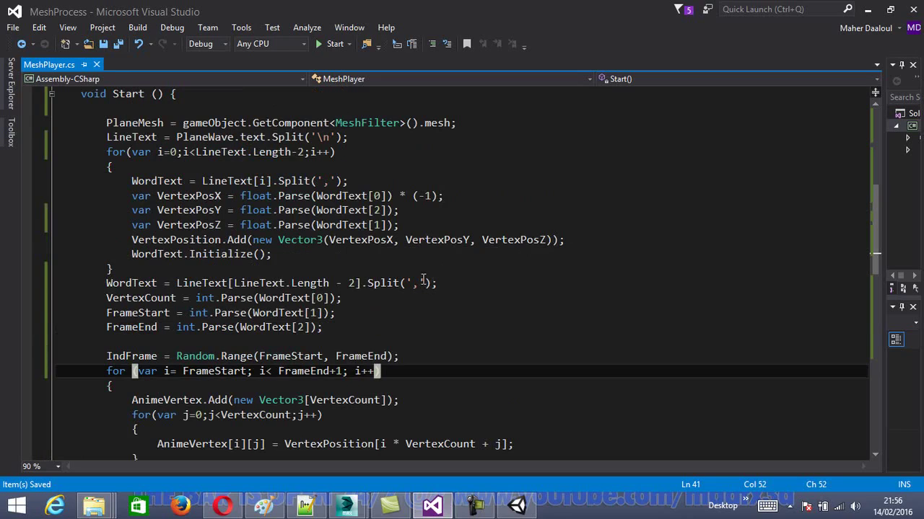
scroll(289, 354, "down", 3)
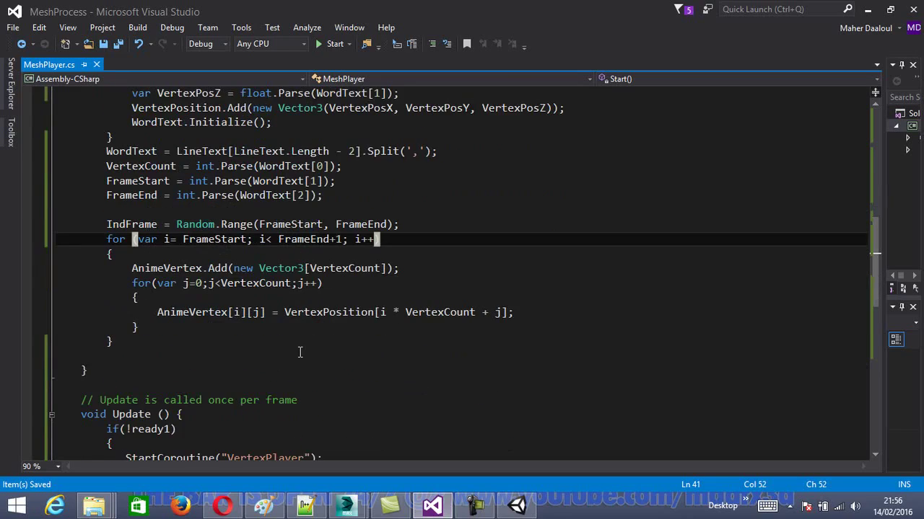
scroll(292, 354, "down", 1)
scroll(301, 354, "down", 1)
scroll(303, 354, "down", 2)
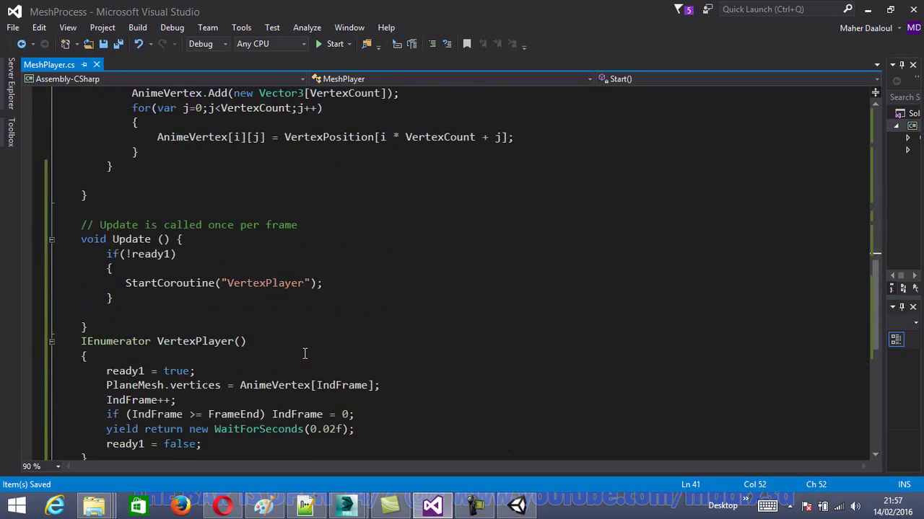
scroll(305, 353, "down", 1)
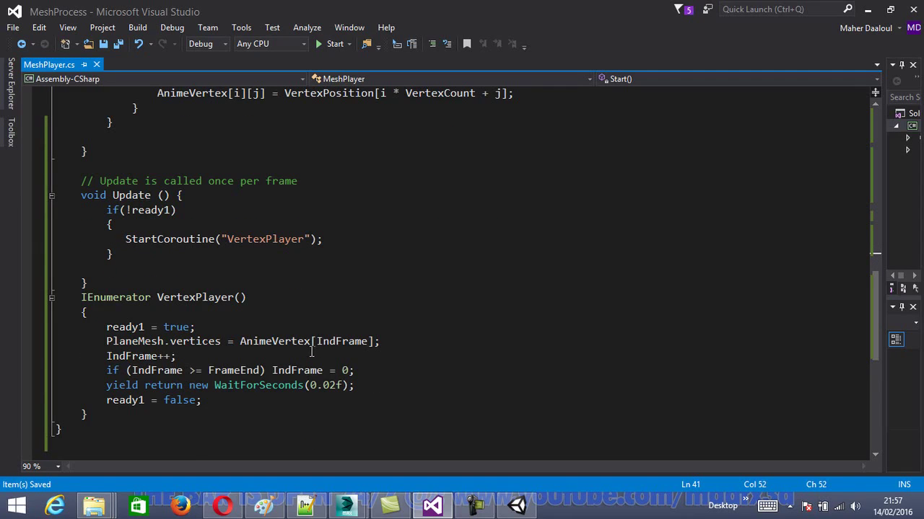
scroll(312, 350, "up", 4)
scroll(314, 349, "up", 1)
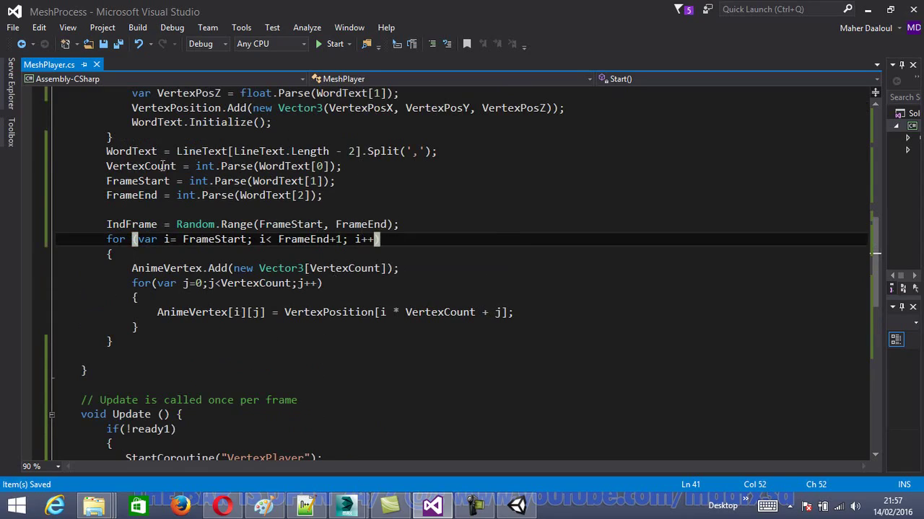
left_click_drag(85, 169, 106, 210)
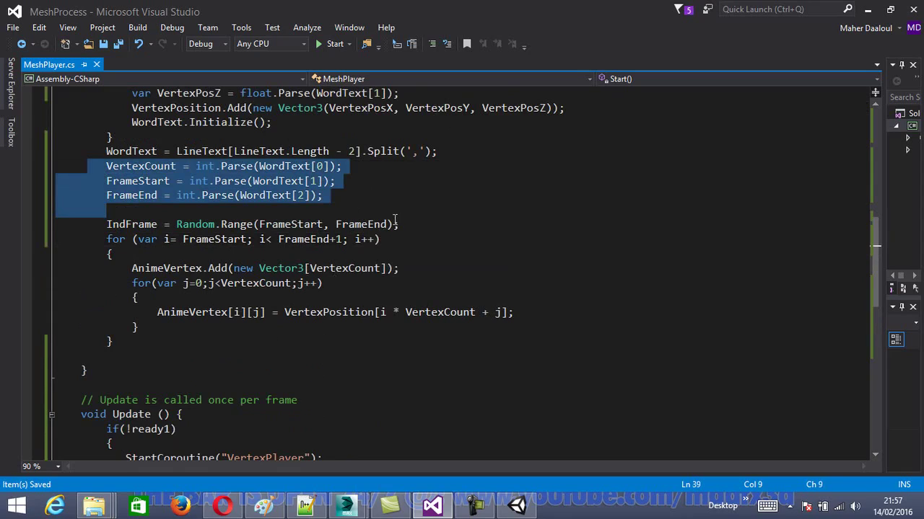
left_click(417, 196)
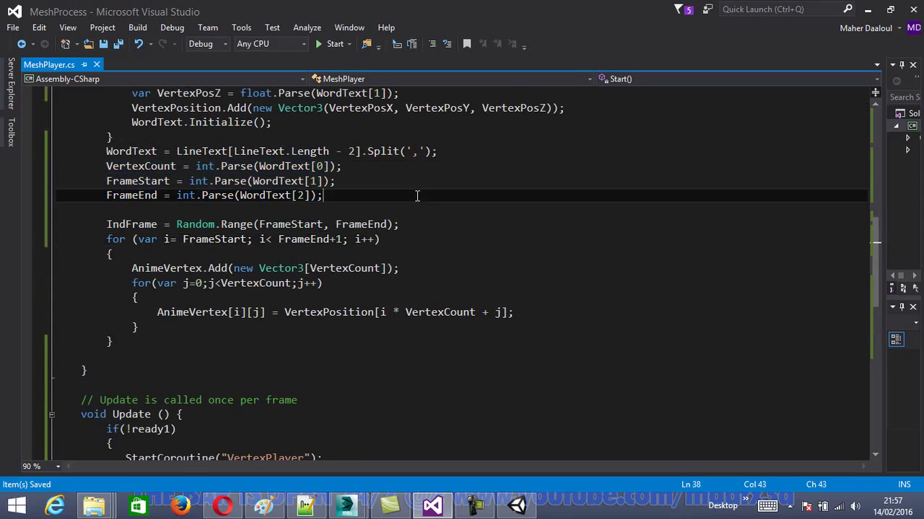
left_click(306, 507)
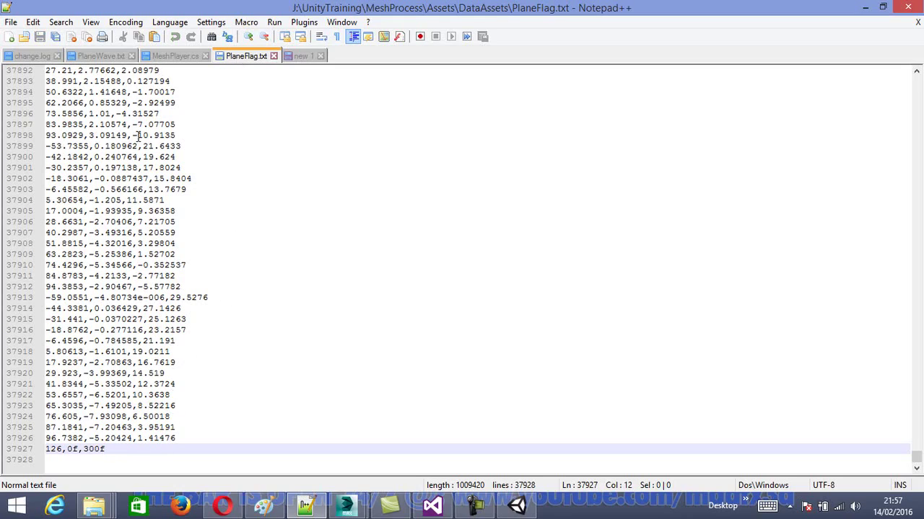
Step: Inspect the 0f value on PlaneFlag.txt's last line, 126,0f,300f, then go back to 3ds Max
mouse_move(916, 459)
left_mouse_down()
mouse_move(891, 300)
mouse_move(687, 431)
left_mouse_up()
double_click(72, 449)
left_click(82, 449, "shift")
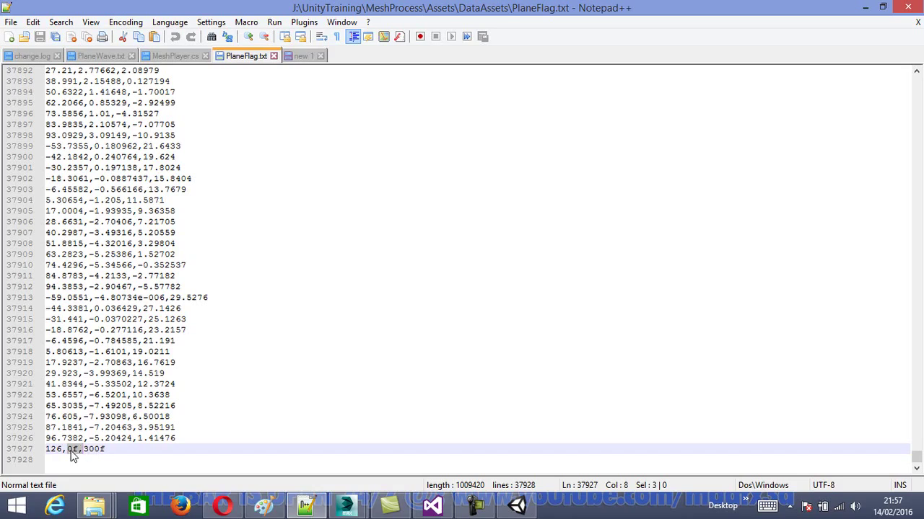
left_click(72, 449)
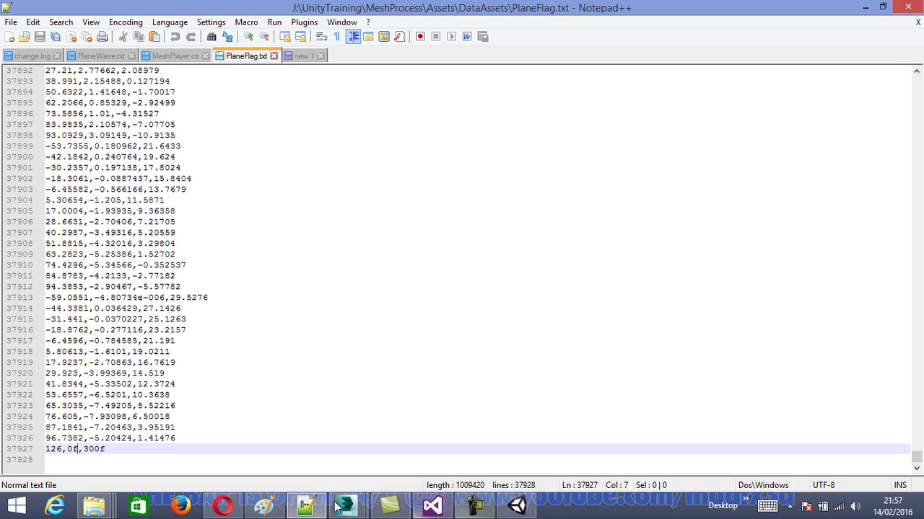
mouse_move(345, 506)
left_click(295, 441)
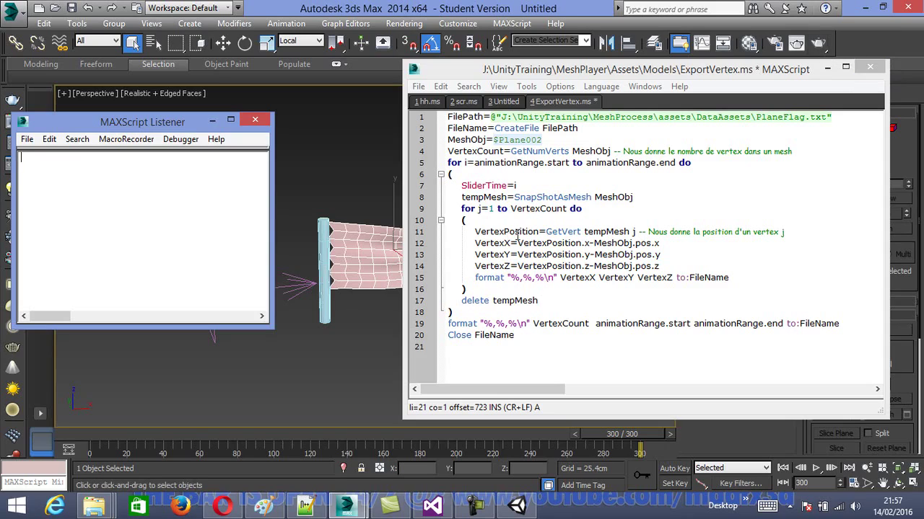
Step: Wrap animationRange.start and animationRange.end in int() on line 19 of ExportVertex.ms
left_click(596, 323)
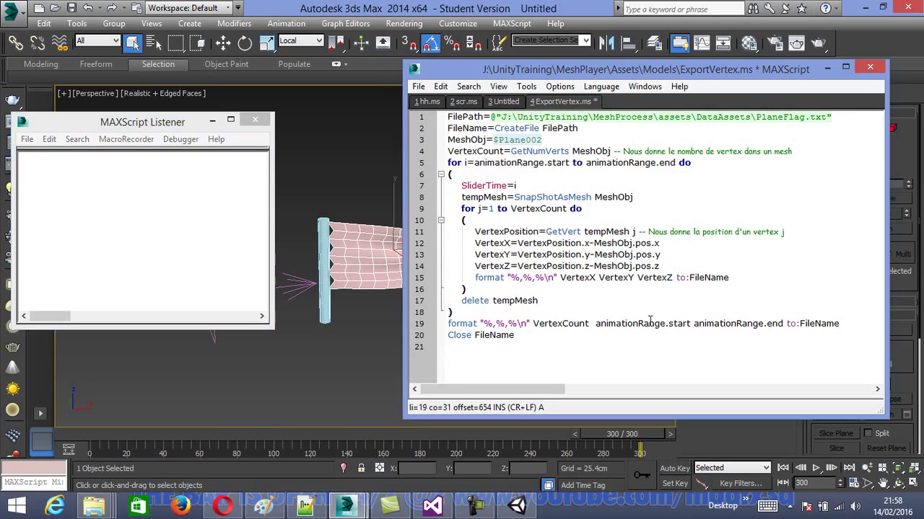
left_click(688, 325)
left_click(595, 323)
type("int(")
key("Right")
key("Right")
key("Right")
key("Right")
key("Right")
key("Right")
key("Right")
key("Right")
key("Right")
key("Right")
type(")")
key("Right")
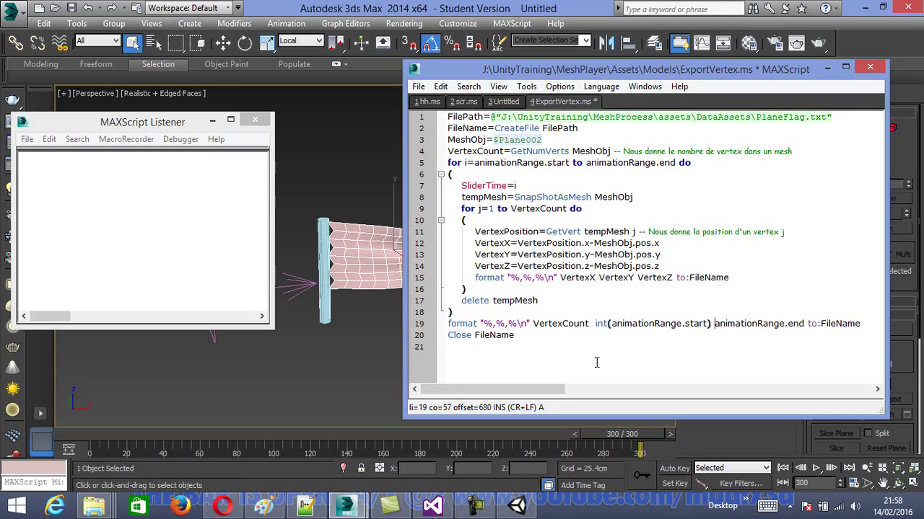
type("int")
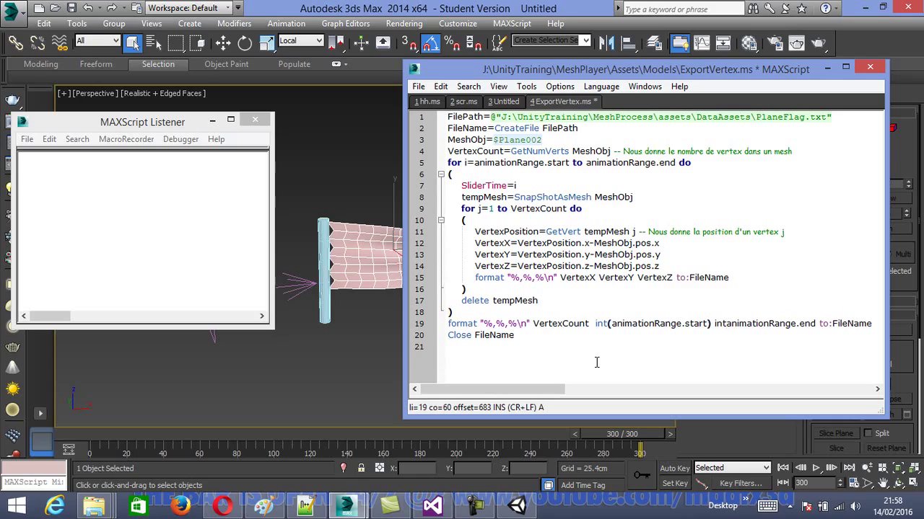
type("(")
key("Right")
key("Right")
key("Right")
key("Right")
key("Right")
key("Right")
key("Right")
key("Right")
key("Right")
key("Right")
key("Right")
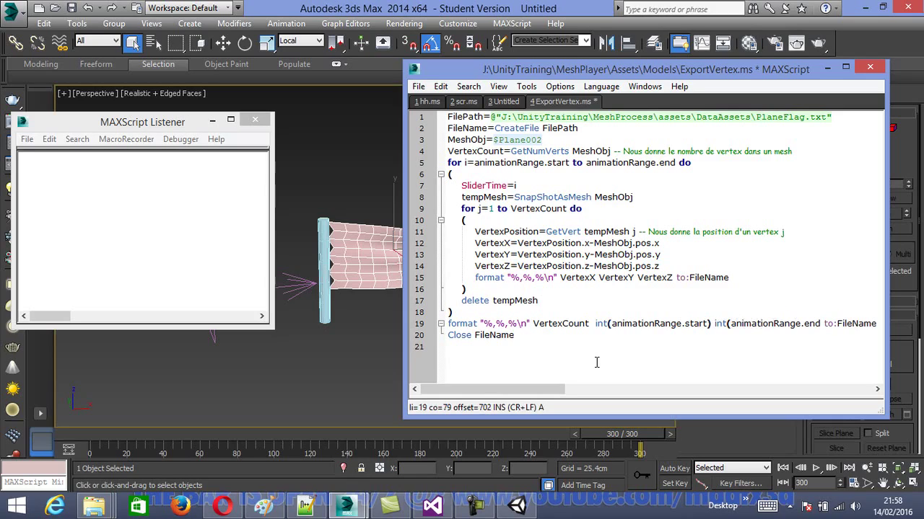
type(")")
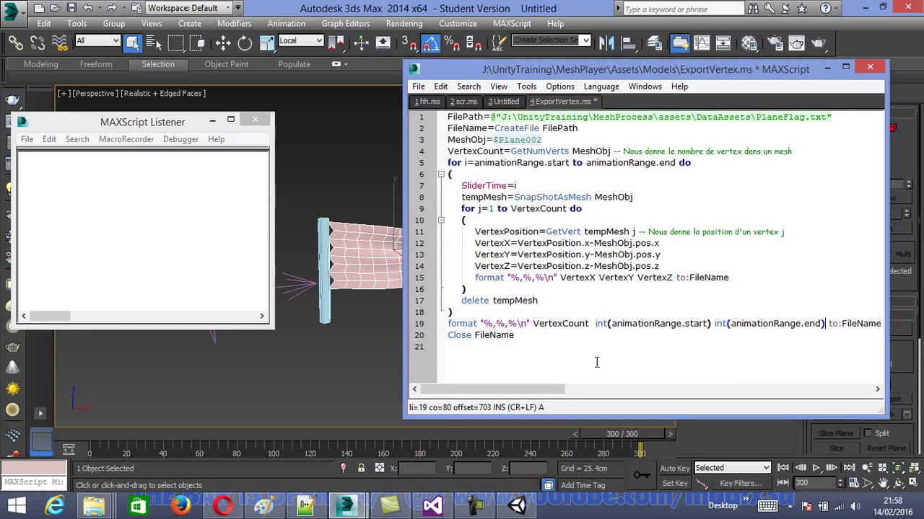
Step: Type animationRange.end on the empty line 21 as a test expression
key("End")
key("Down")
key("Down")
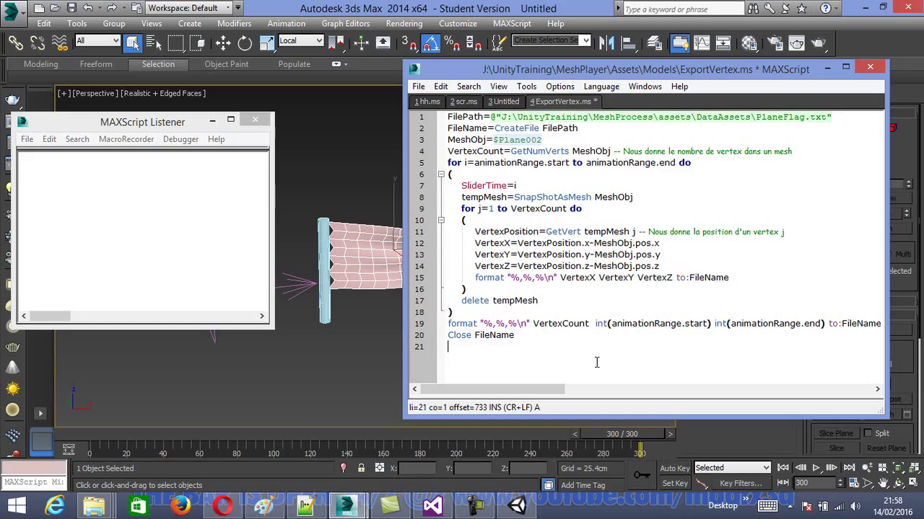
type("animationRange.")
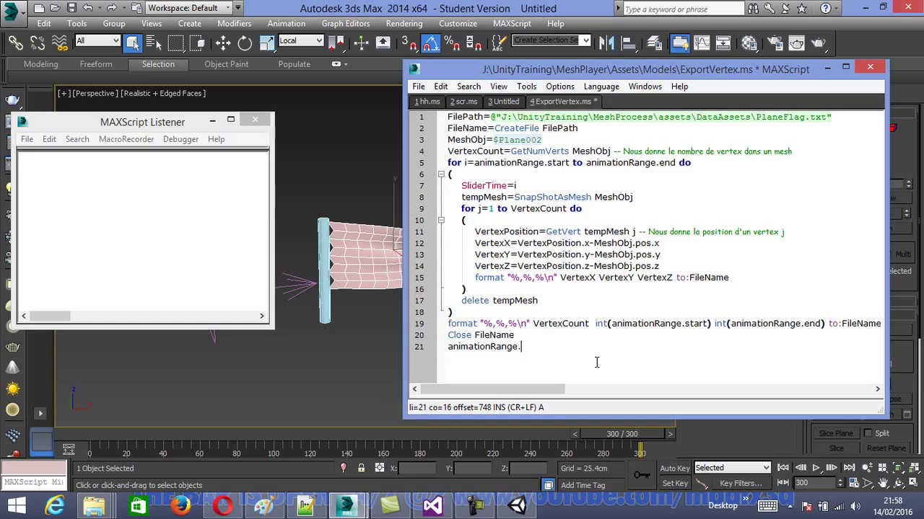
type("end")
Step: Evaluate animationRange.end (300f), then int(animationRange.end) (300) in the Listener
key("shift+Return")
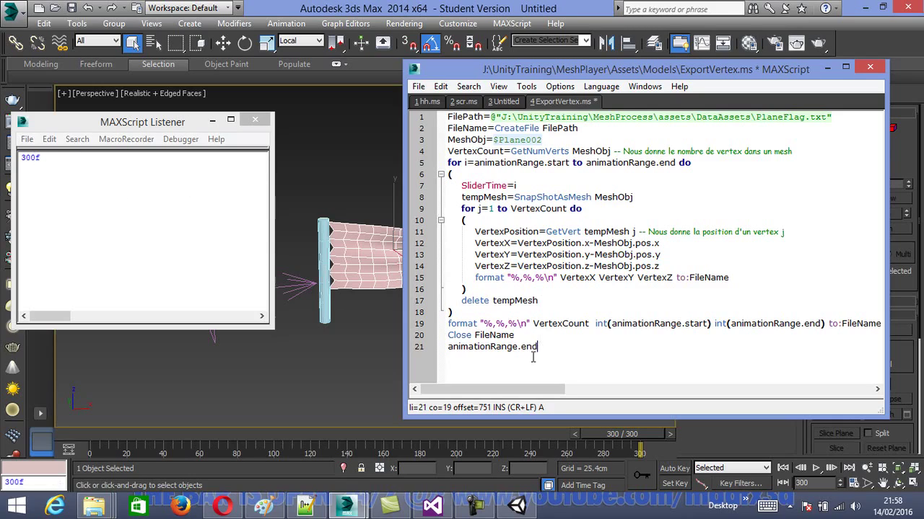
left_click(444, 346)
type("int(")
key("Right")
key("Right")
key("Right")
key("Right")
key("Right")
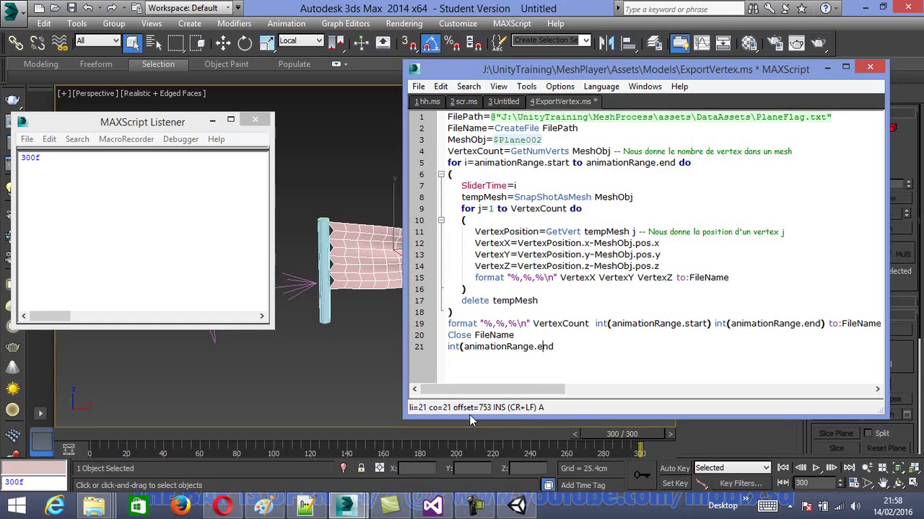
key("Right")
key("Right")
key("Right")
type(")")
key("shift+Return")
Step: Delete the temporary test expression from line 21
left_click_drag(556, 350, 451, 350)
left_click(452, 351)
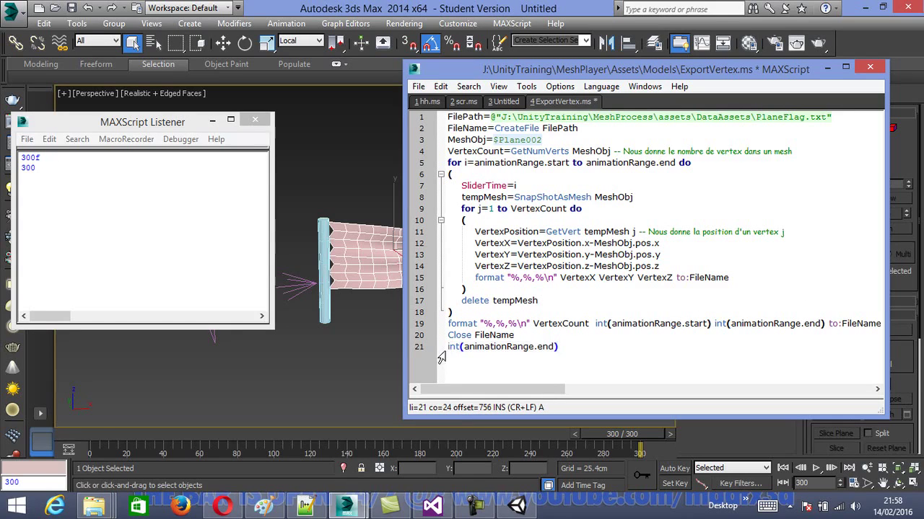
left_click_drag(558, 347, 445, 348)
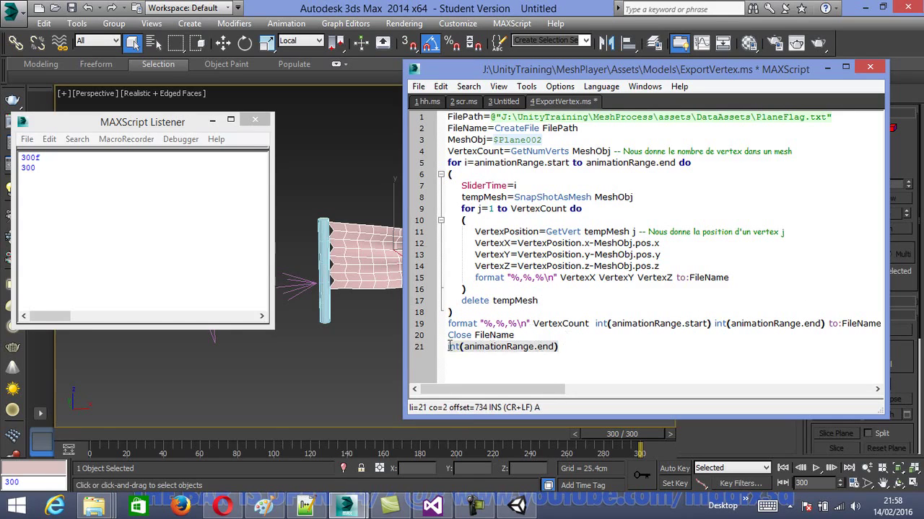
key("BackSpace")
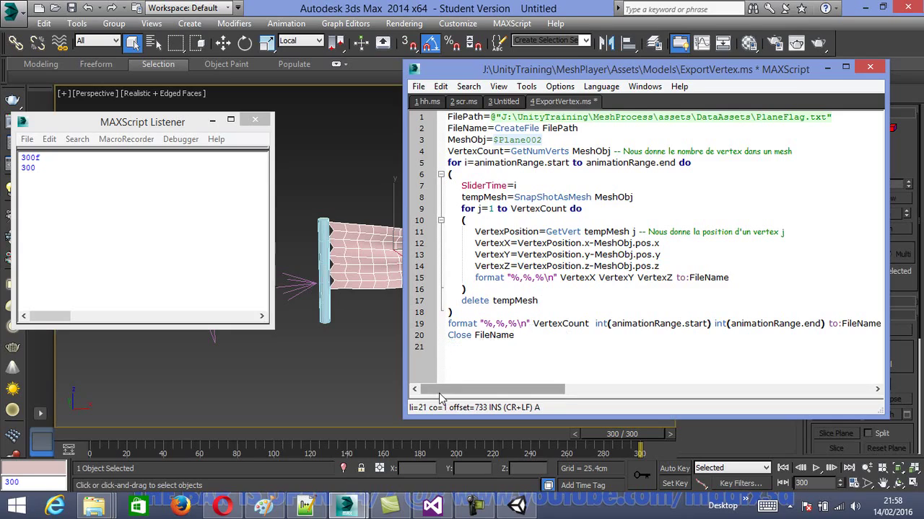
mouse_move(432, 505)
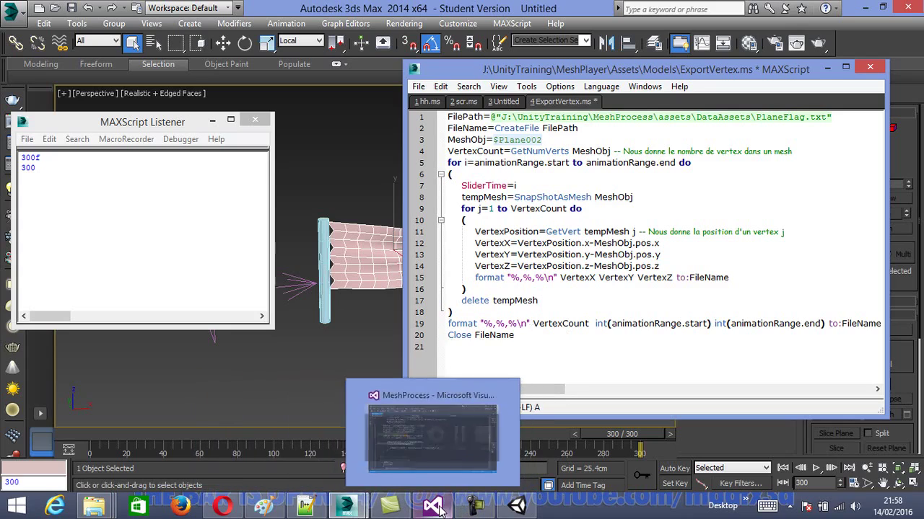
Step: Add an empty .Remove() call after WordText[1] on the FrameStart line, reviewing its overloads
left_click(439, 509)
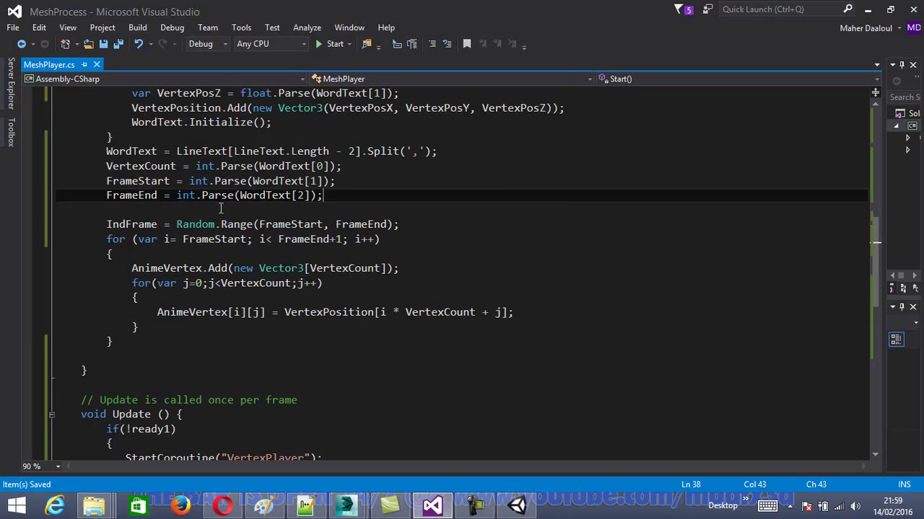
left_click(326, 180)
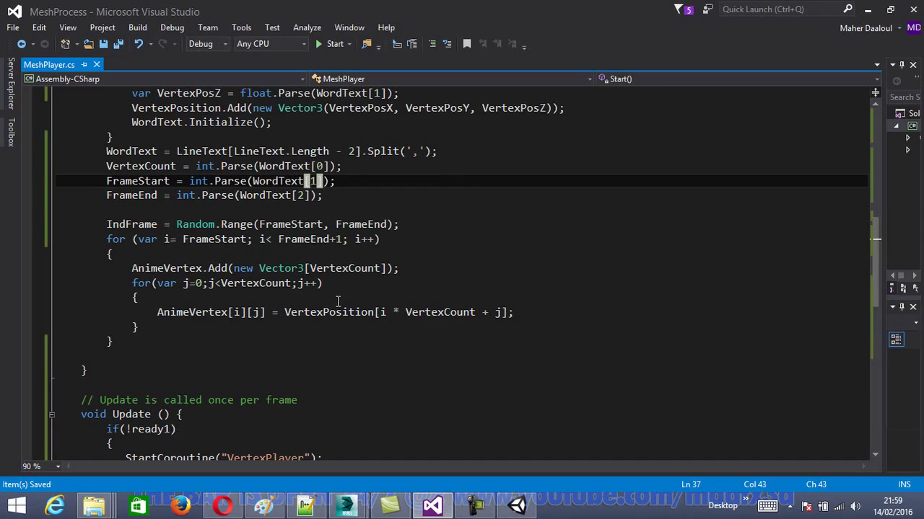
type(".Re")
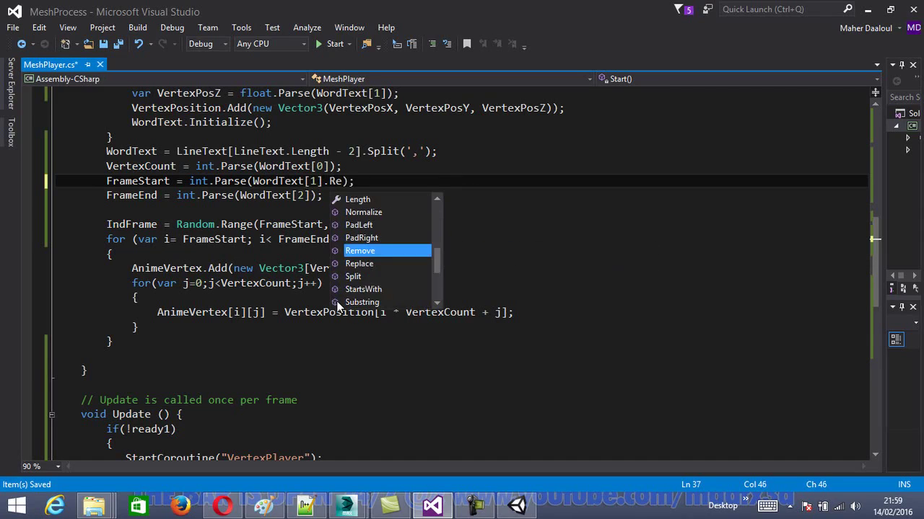
type("move")
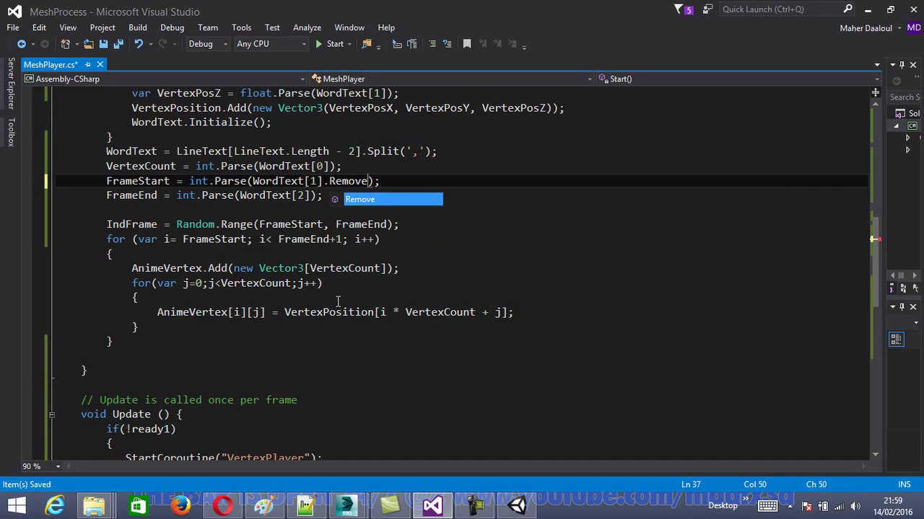
type("(")
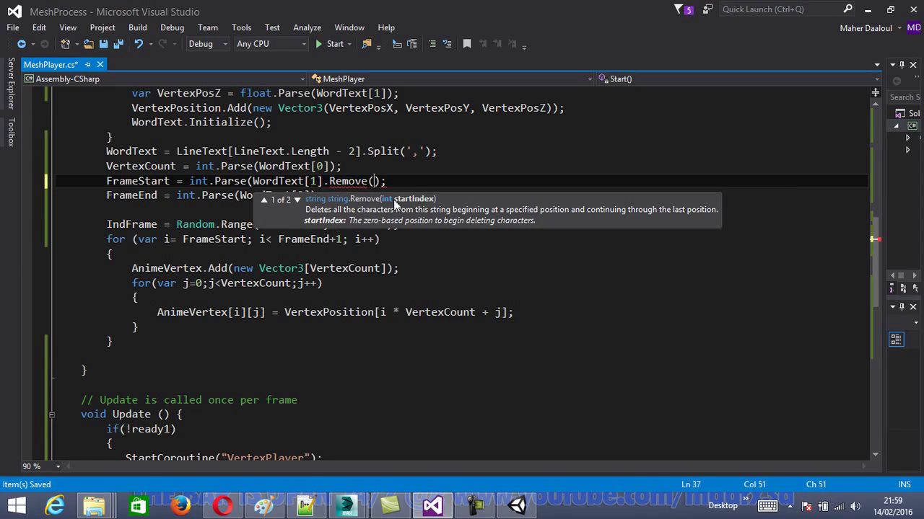
key("Down")
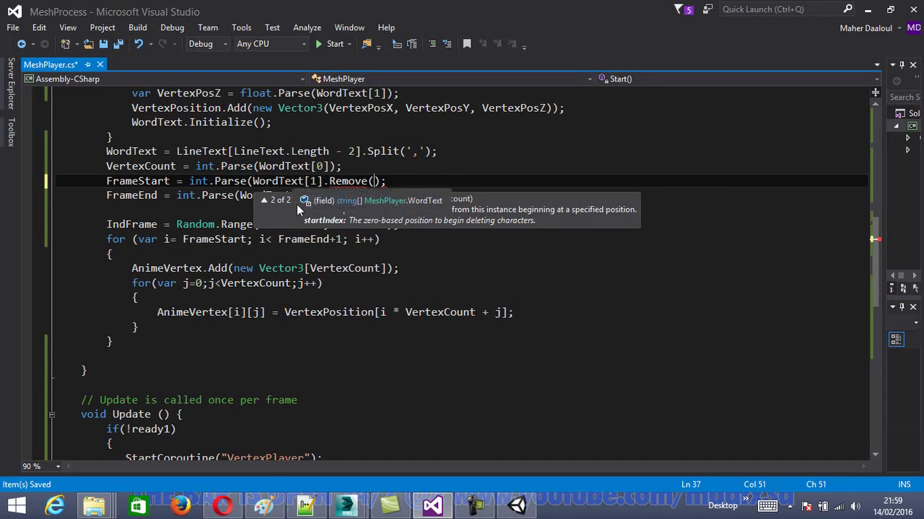
left_click(305, 505)
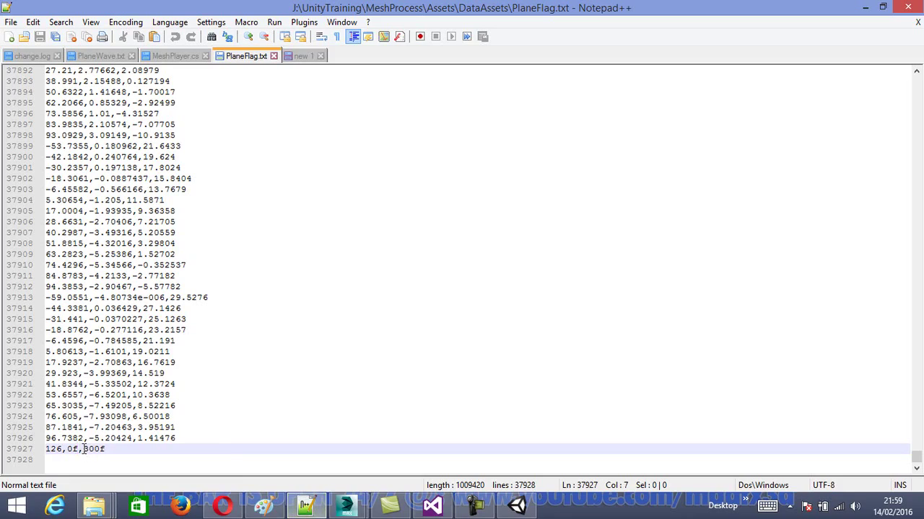
Step: Inspect the 300f frame value and its trailing f on PlaneFlag.txt's last line
left_click_drag(84, 450, 100, 450)
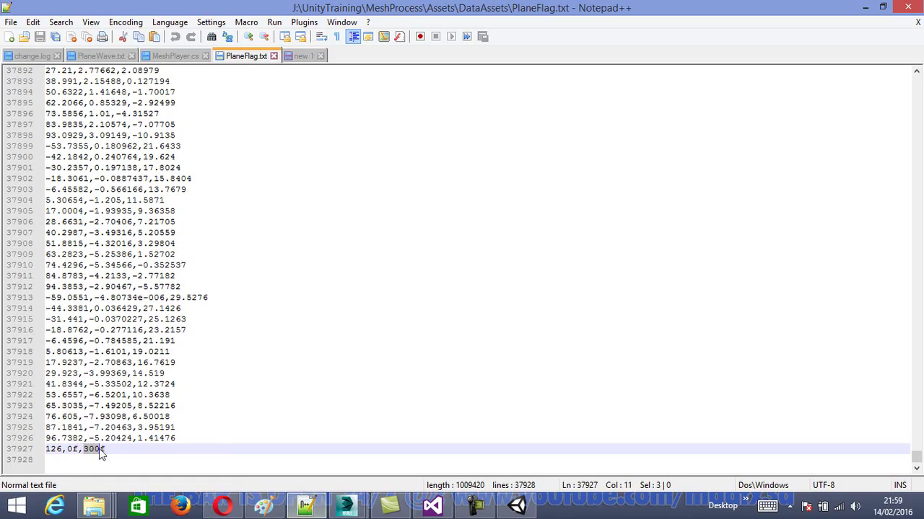
left_click_drag(107, 450, 82, 450)
left_click(101, 448)
left_click(115, 449, "shift")
left_click(865, 6)
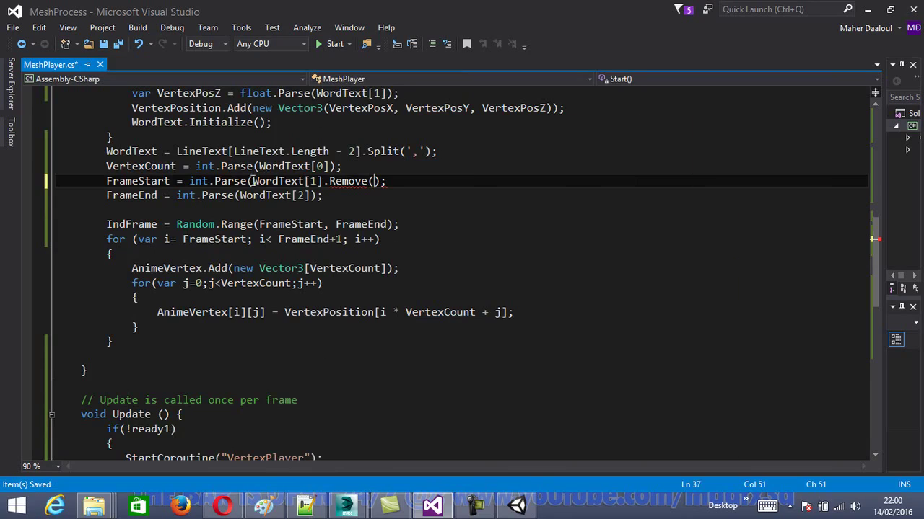
Step: Make the FrameStart Remove call take WordText[1].Length-1 as its start index
left_click_drag(252, 181, 322, 181)
key("ctrl+c")
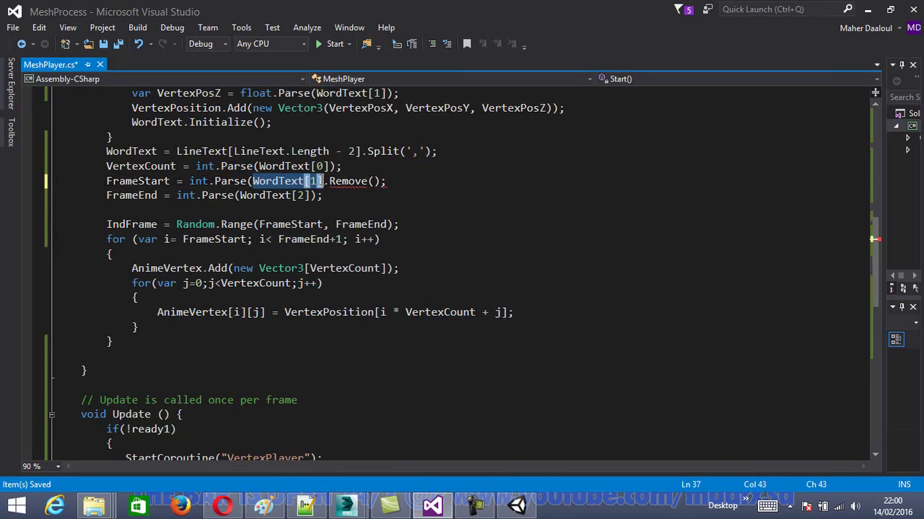
left_click(377, 180)
key("ctrl+v")
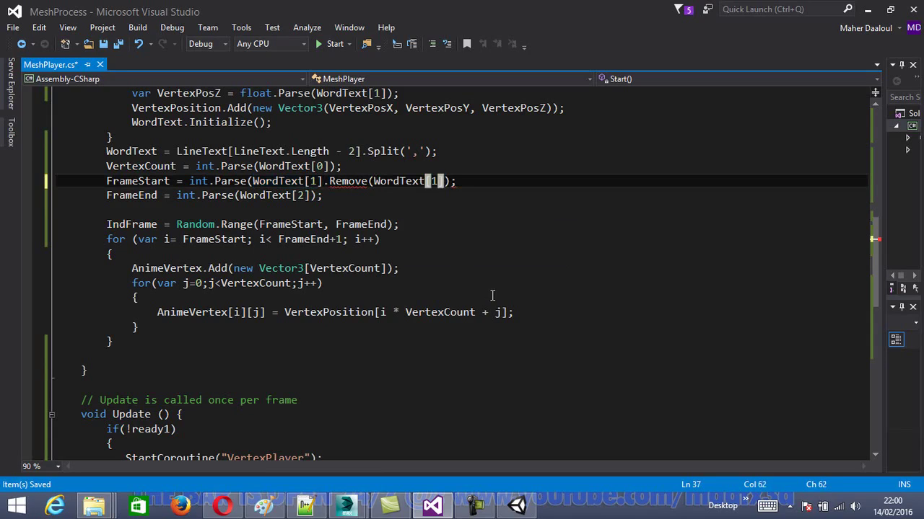
type(".Length")
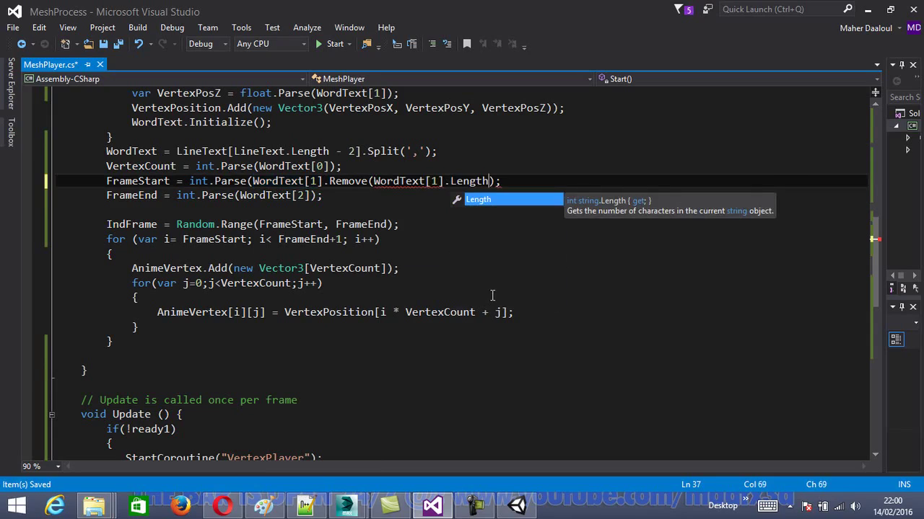
type("-")
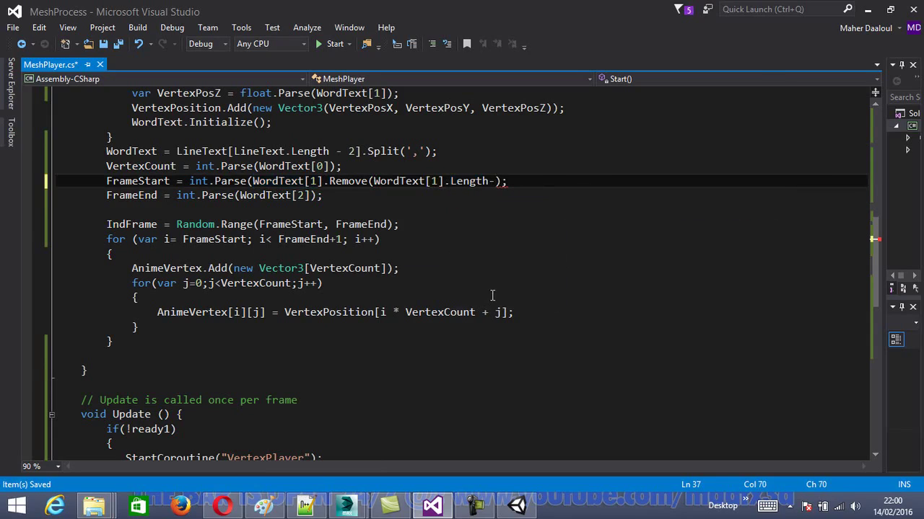
type("2")
left_click(526, 182)
key("Left")
key("Left")
key("BackSpace")
type("1")
left_click(346, 508)
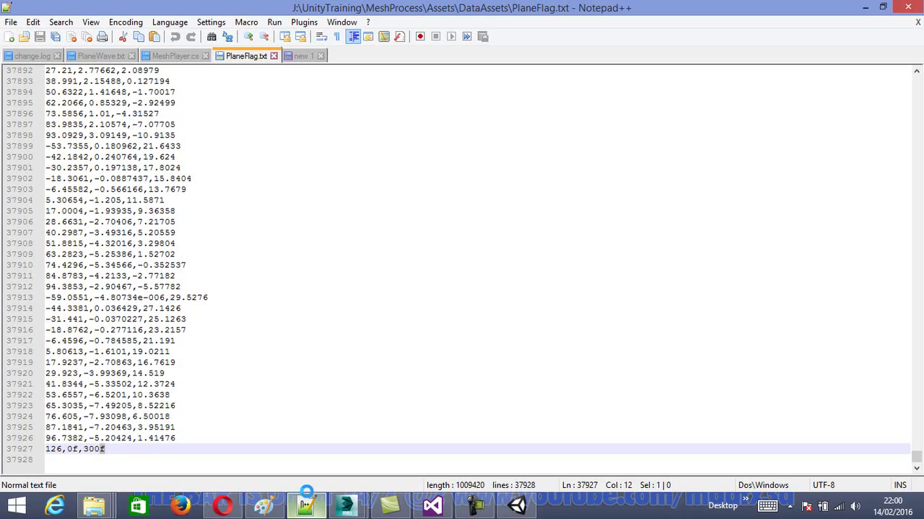
left_click(104, 449)
left_click_drag(105, 449, 83, 448)
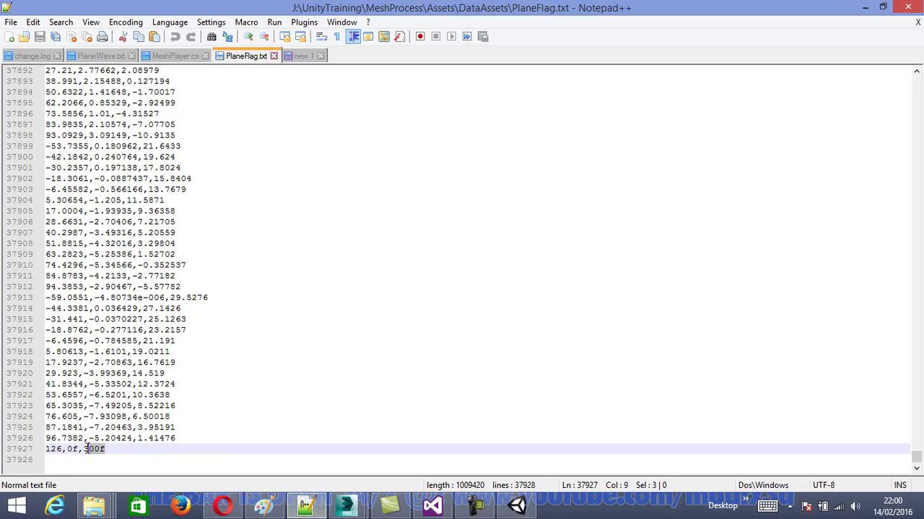
left_click(105, 449)
left_click_drag(107, 449, 101, 449)
left_click_drag(89, 449, 85, 449)
left_click_drag(128, 449, 93, 451)
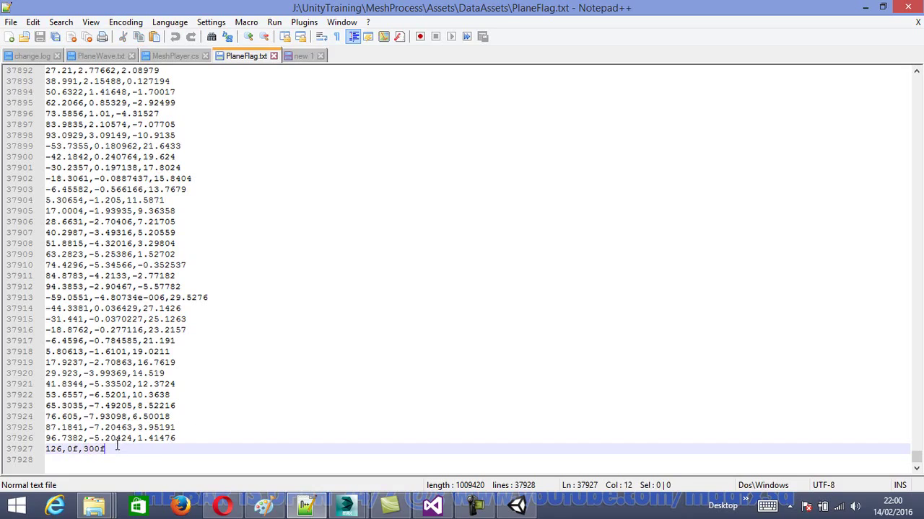
left_click(102, 448)
left_click_drag(102, 451, 111, 449)
left_click(865, 7)
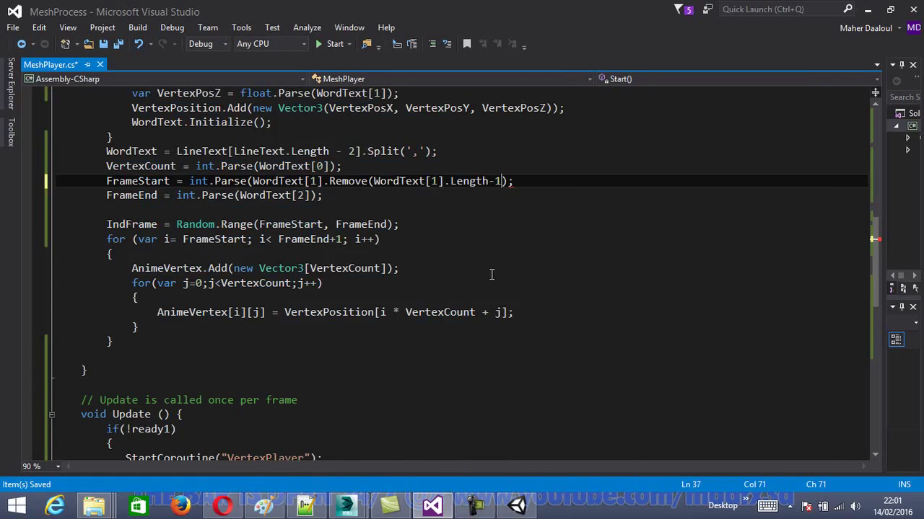
Step: Complete the FrameStart call as Remove(WordText[1].Length-1, 1)
type(",")
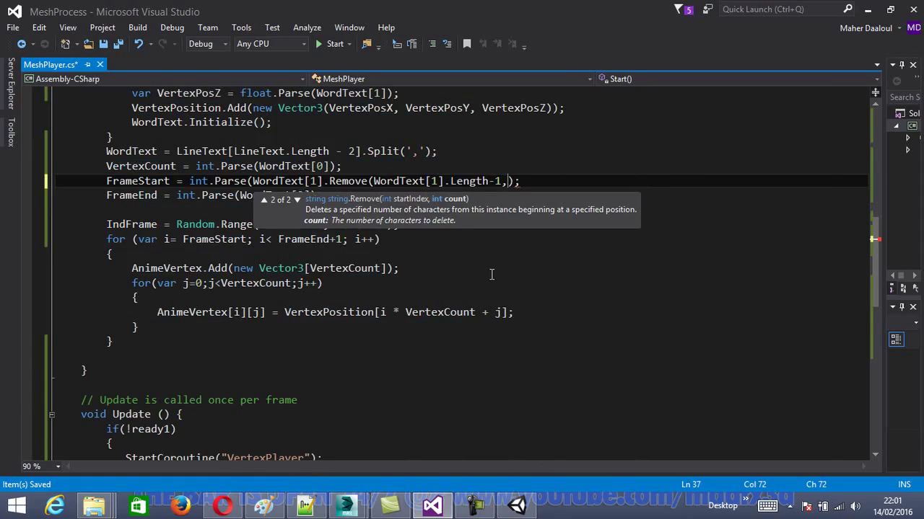
type("1")
left_click(718, 215)
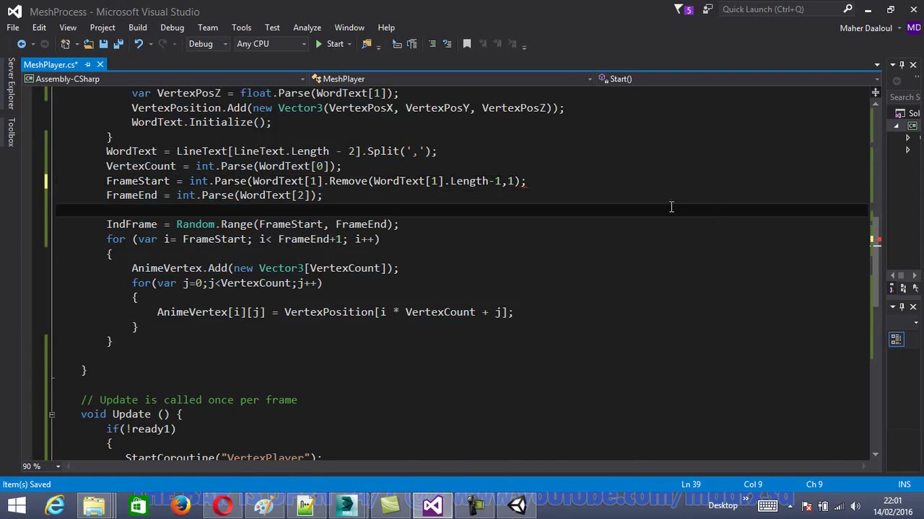
left_click(517, 180)
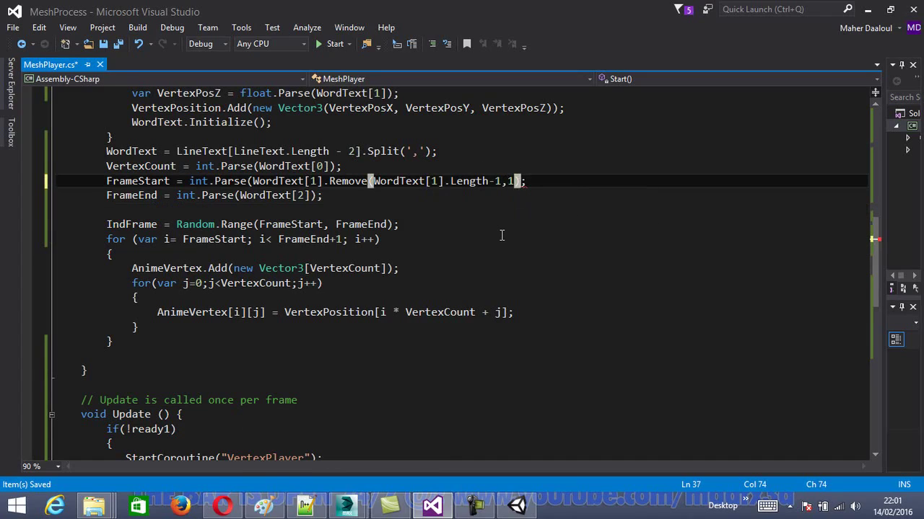
type(")")
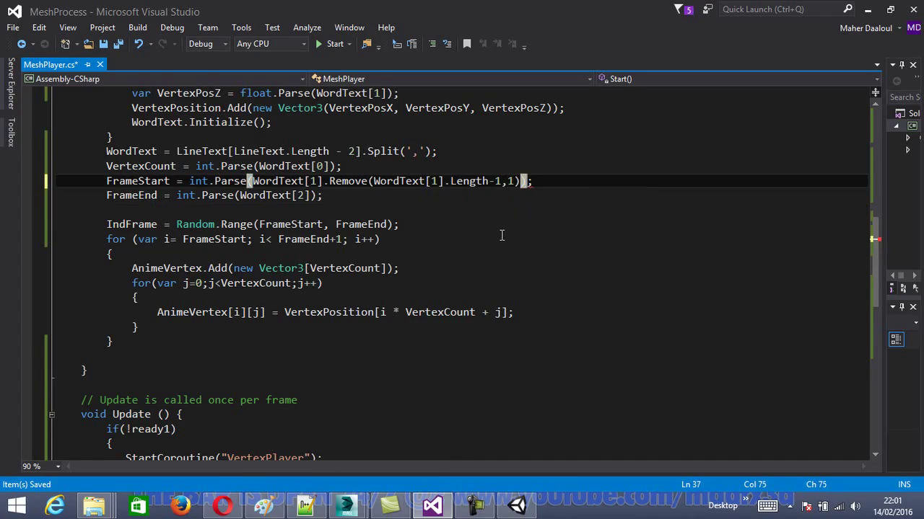
key("Down")
key("Left")
key("Left")
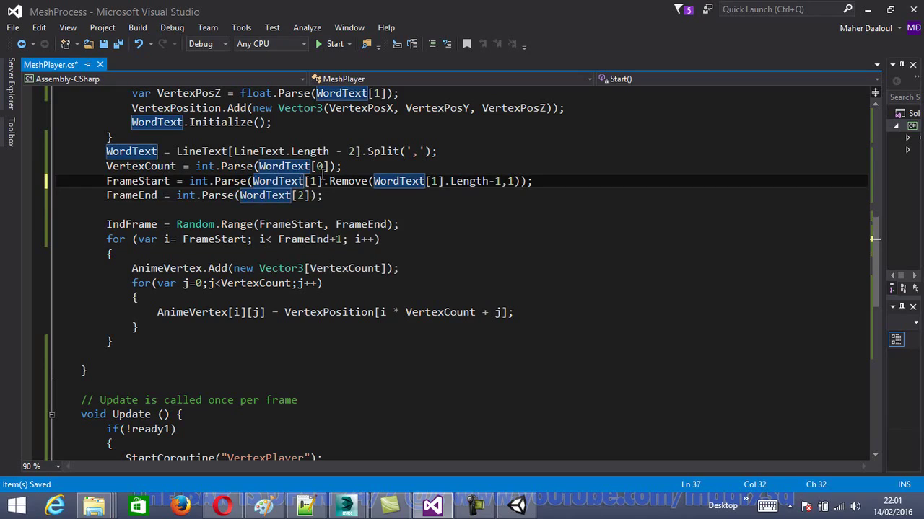
Step: Copy the Remove call onto FrameEnd's WordText[2], change its index to 2, and save
left_click_drag(324, 182, 526, 188)
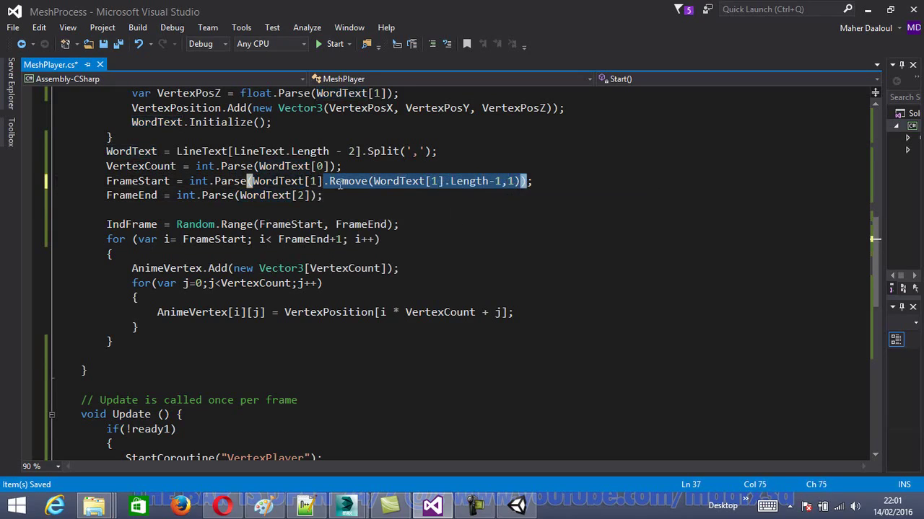
left_click(318, 195)
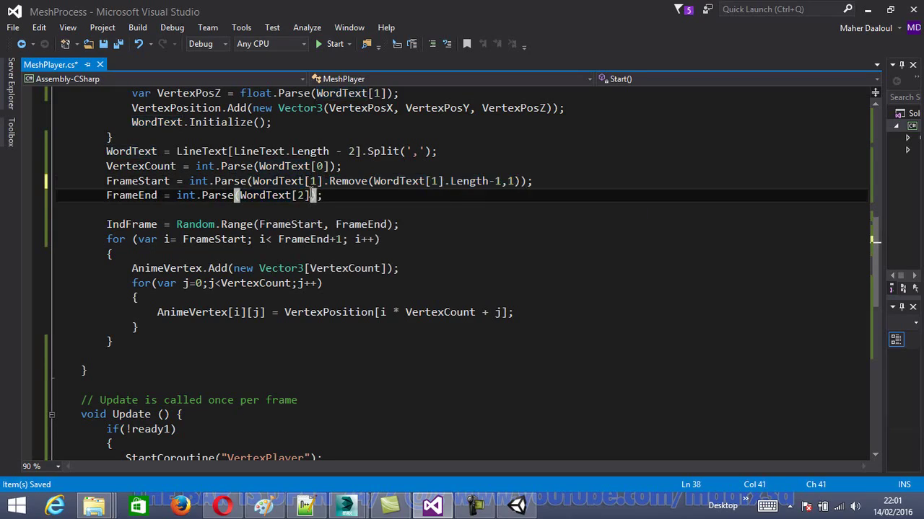
type(".Remove(WordText[1].Length - 1, 1))")
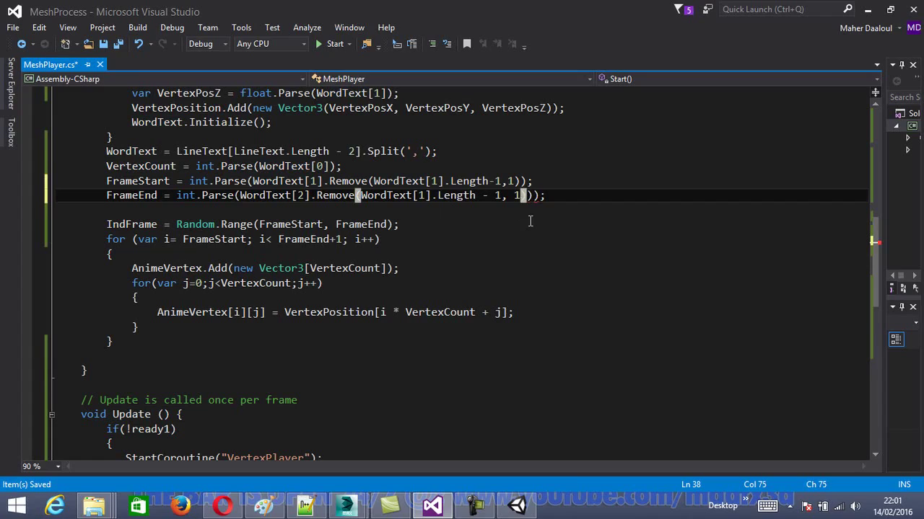
key("BackSpace")
key("Left")
key("Left")
key("Left")
key("Left")
key("Left")
key("Left")
key("Left")
key("Left")
key("BackSpace")
type("2")
key("ctrl+Left")
key("ctrl+Left")
key("ctrl+Left")
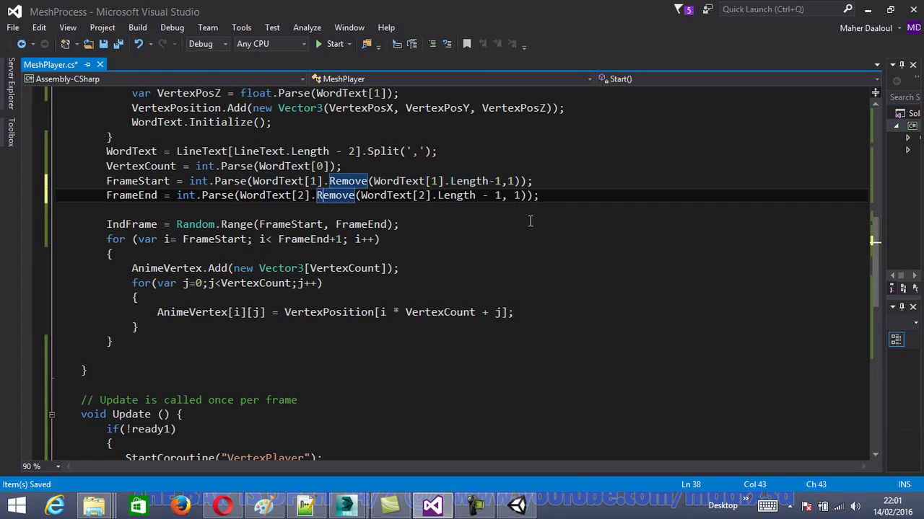
left_click(537, 255)
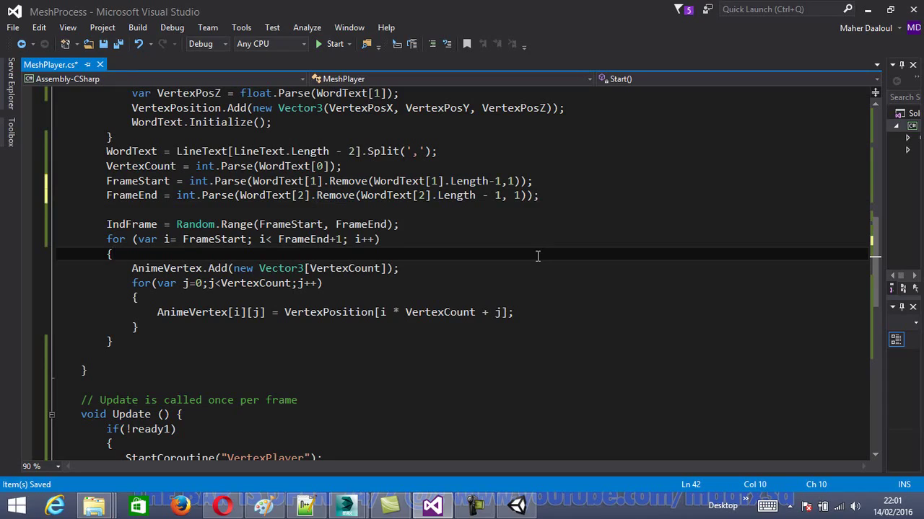
key("ctrl+s")
left_click(101, 224)
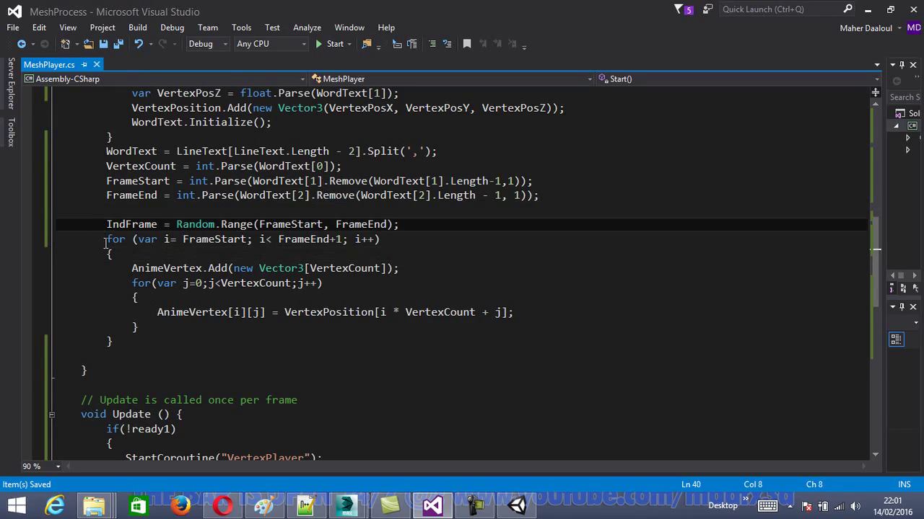
Step: Comment out the frame loop with /* */ and the FrameStart and FrameEnd lines with //
type("/*")
scroll(169, 301, "down", 1)
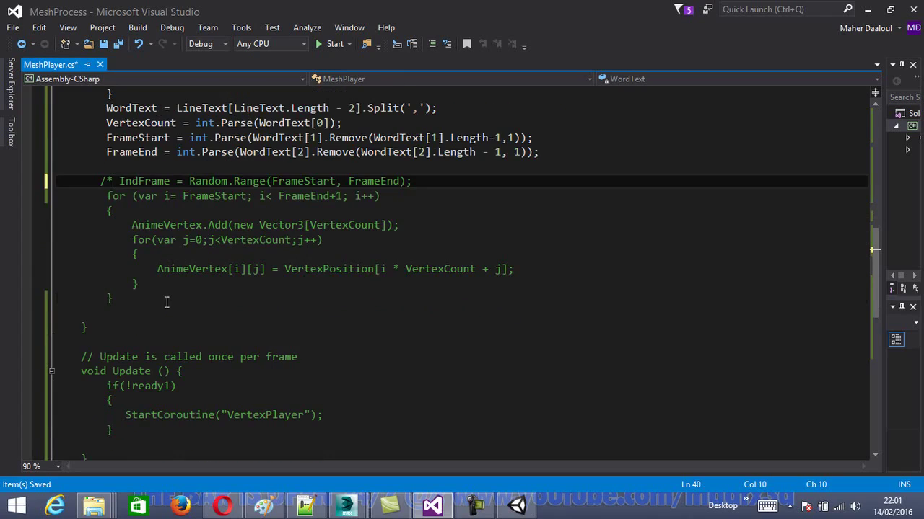
left_click(166, 301)
type("*/")
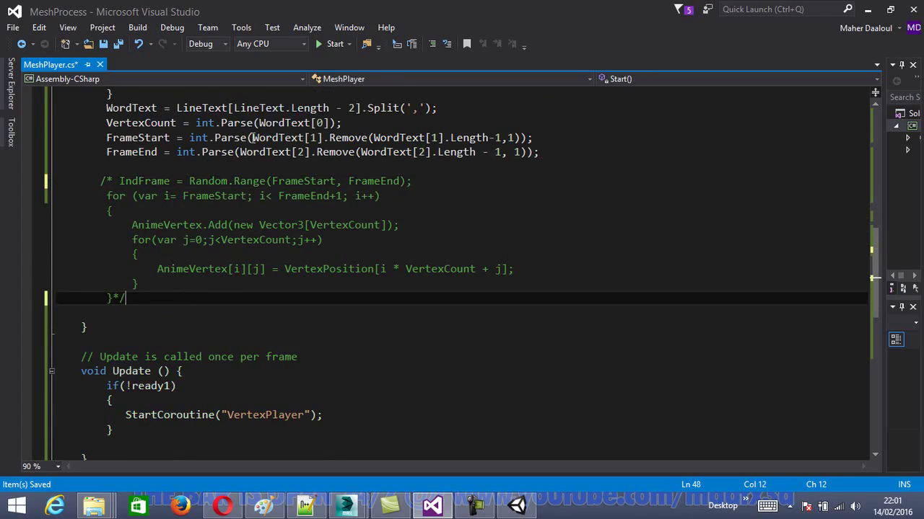
left_click(94, 137)
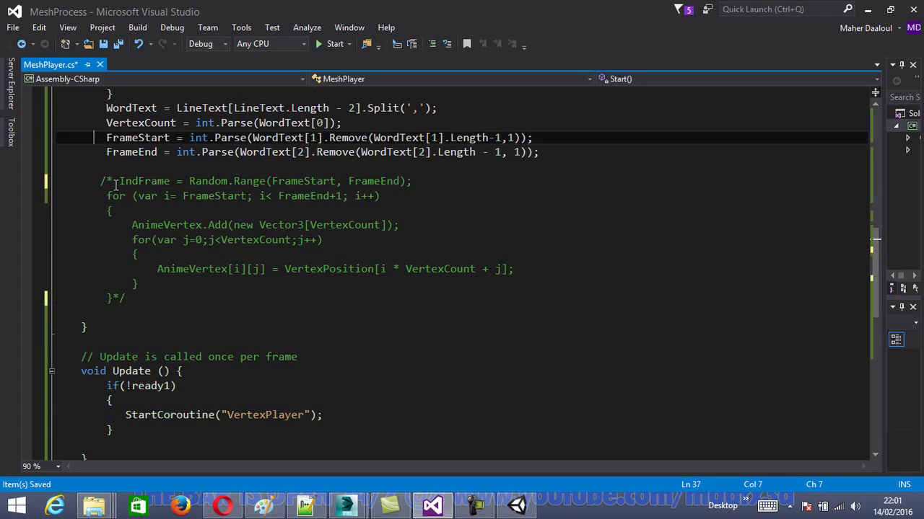
type("//")
left_click(106, 153)
type("//")
Step: Add a Debug.Log line printing the trimmed WordText[1] frame-start expression
left_click(108, 166)
key("Return")
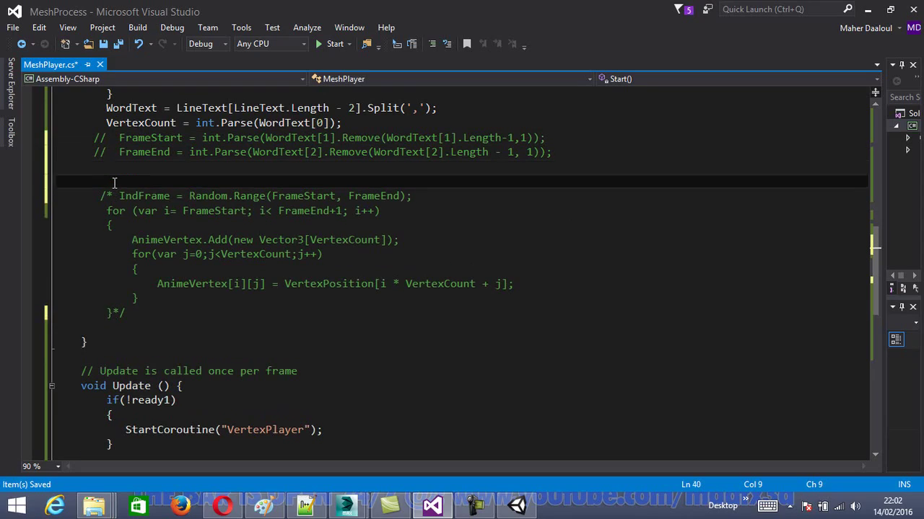
type("D")
type("ebug")
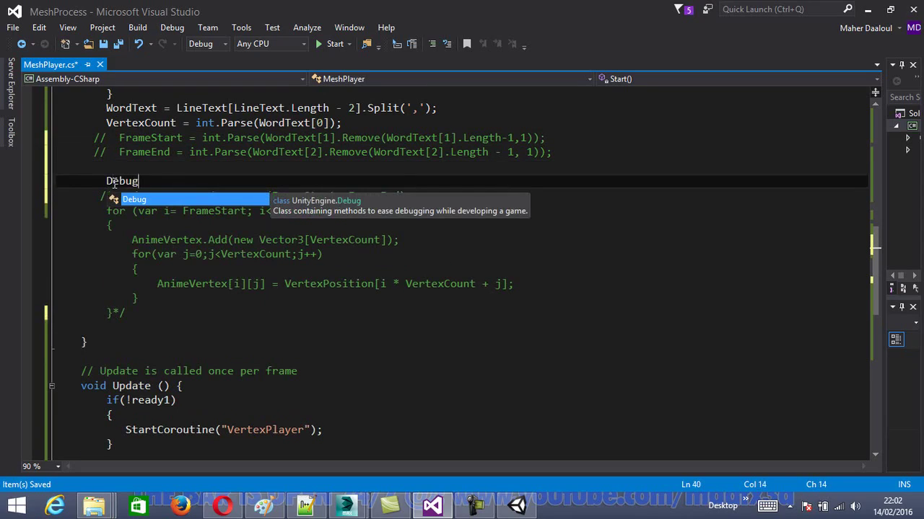
type(".Log")
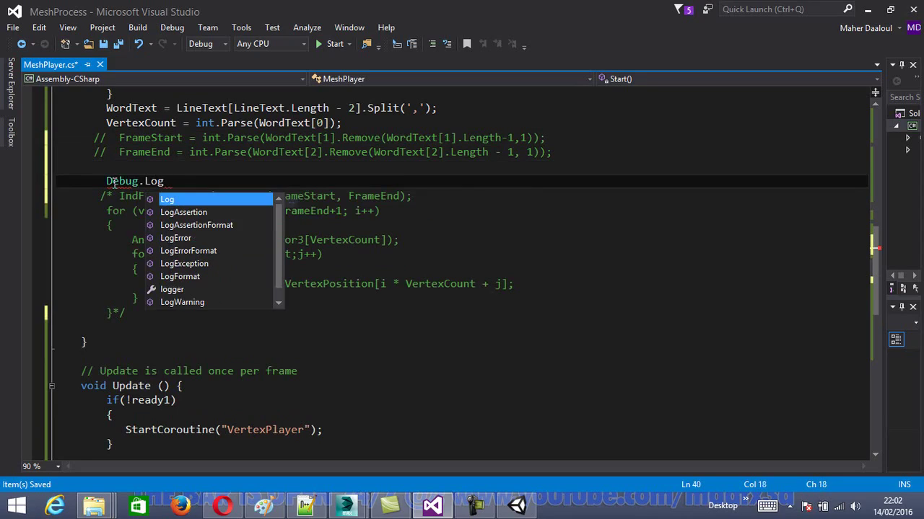
type("(")
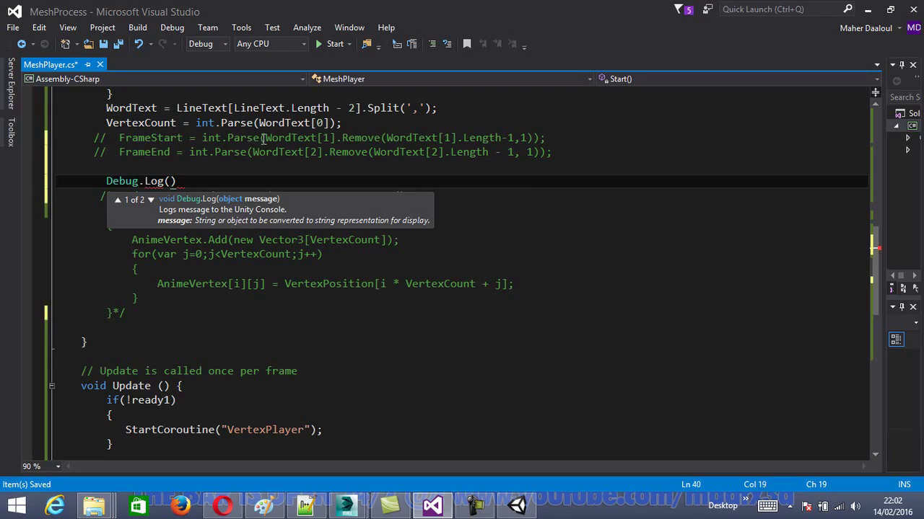
left_click_drag(265, 137, 532, 137)
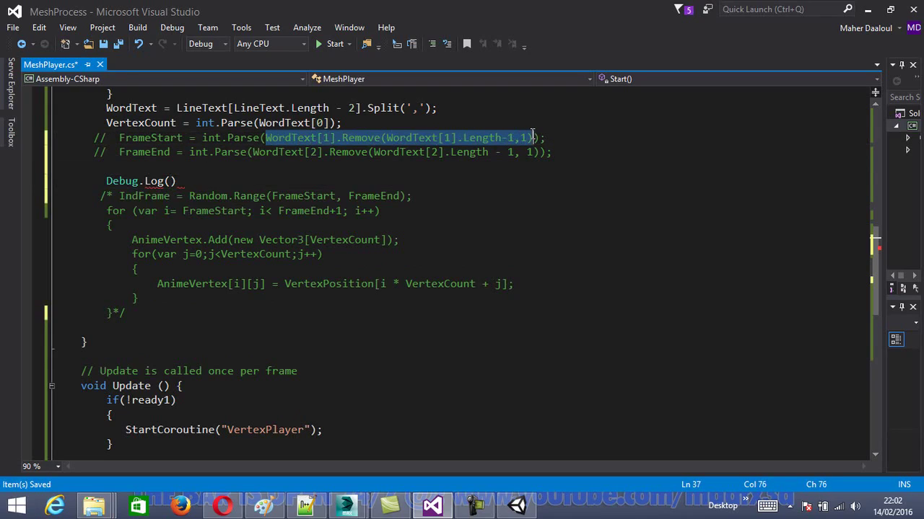
left_click(171, 181)
type("WordText[1].Remove(WordText[1].Length - 1, 1)")
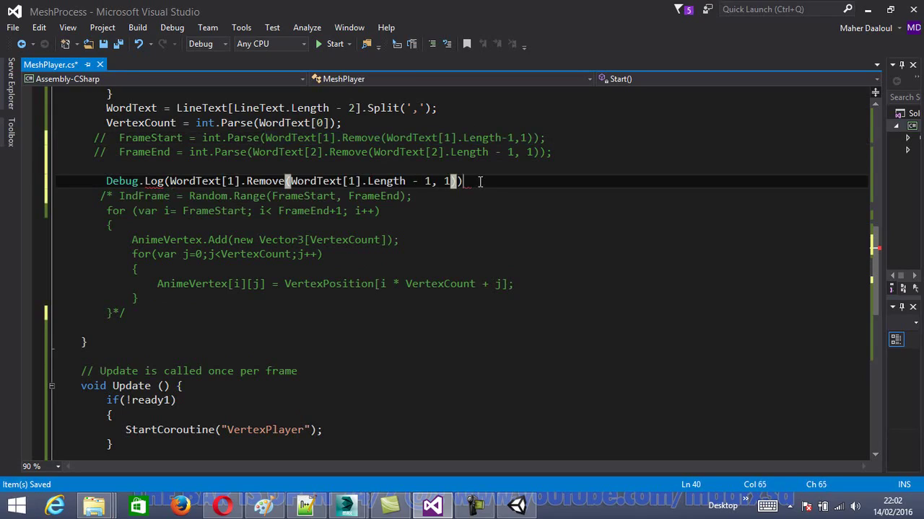
type(";")
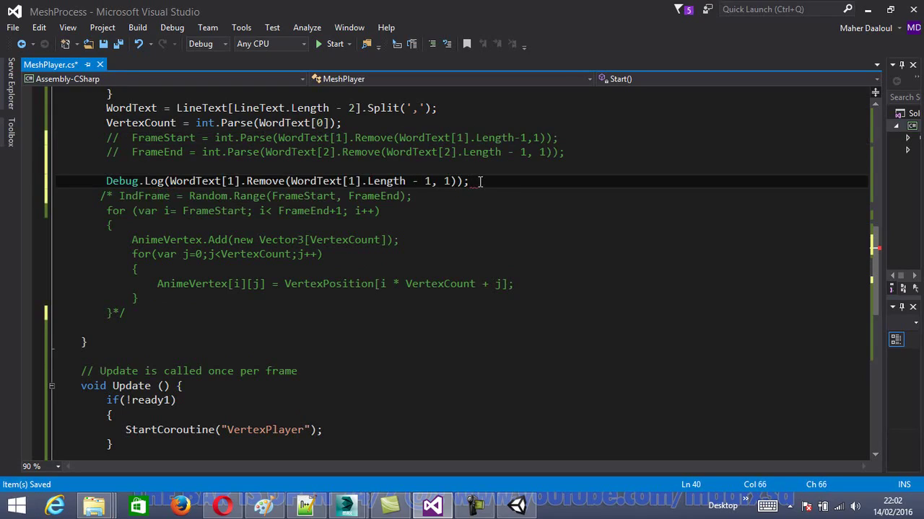
Step: Duplicate the Debug.Log line and switch both indices to WordText[2] for frame end
left_click_drag(480, 181, 108, 179)
key("ctrl+c")
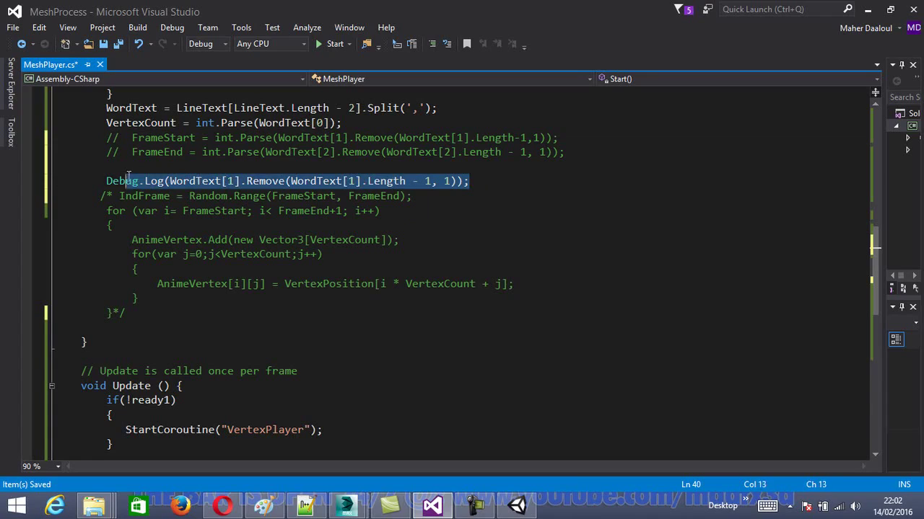
left_click(501, 182)
key("Return")
key("ctrl+v")
key("Left")
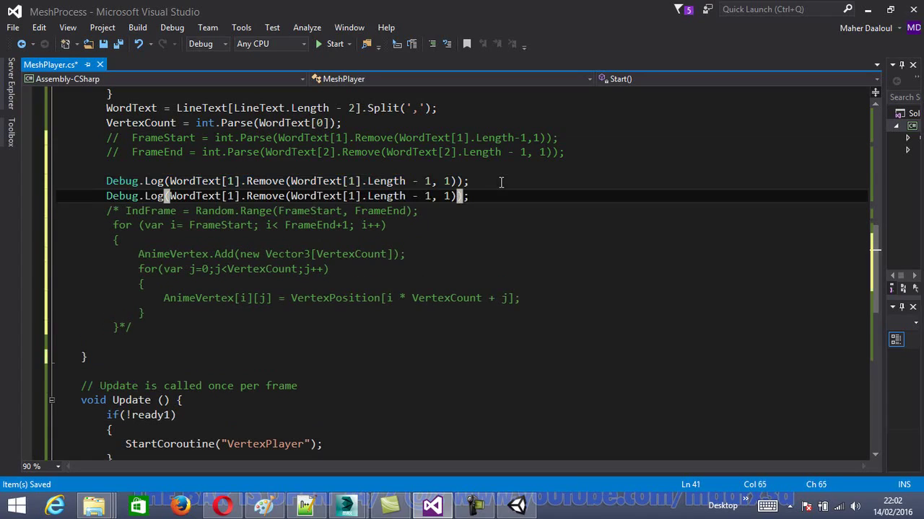
key("Left")
key("Left")
key("Left")
key("Left")
key("Left")
key("Left")
key("Left")
key("Left")
key("BackSpace")
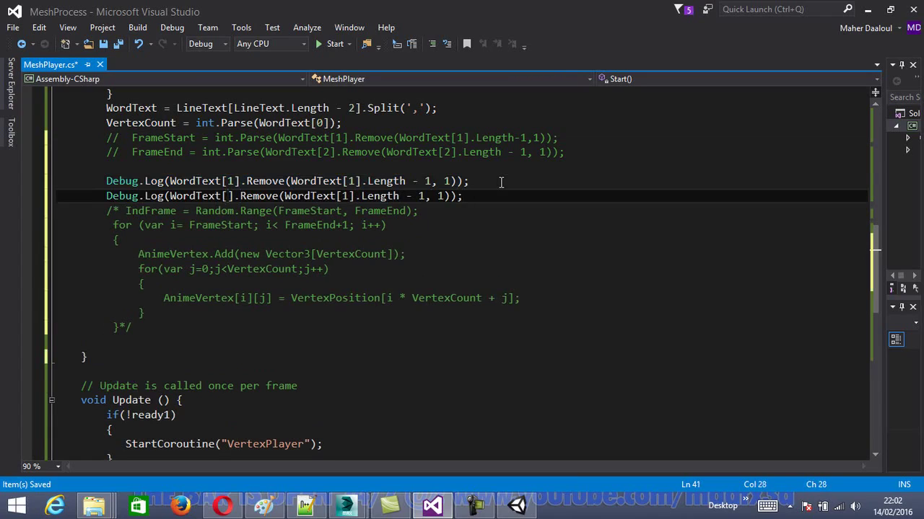
type("2")
key("Right")
key("Right")
key("Right")
key("Right")
key("Right")
key("Right")
key("Right")
key("BackSpace")
type("2")
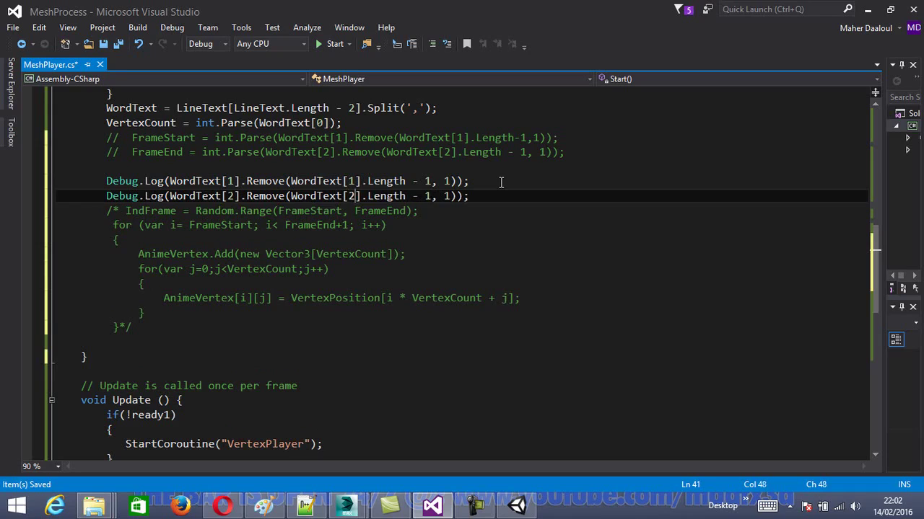
Step: Comment out the StartCoroutine call in Update, save MeshPlayer.cs, and minimize Visual Studio
scroll(396, 247, "down", 4)
left_click(116, 268)
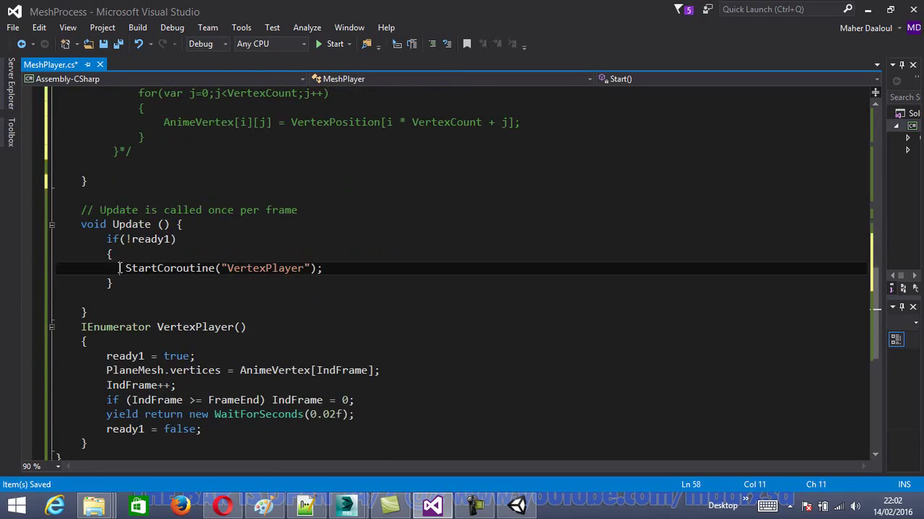
type("//")
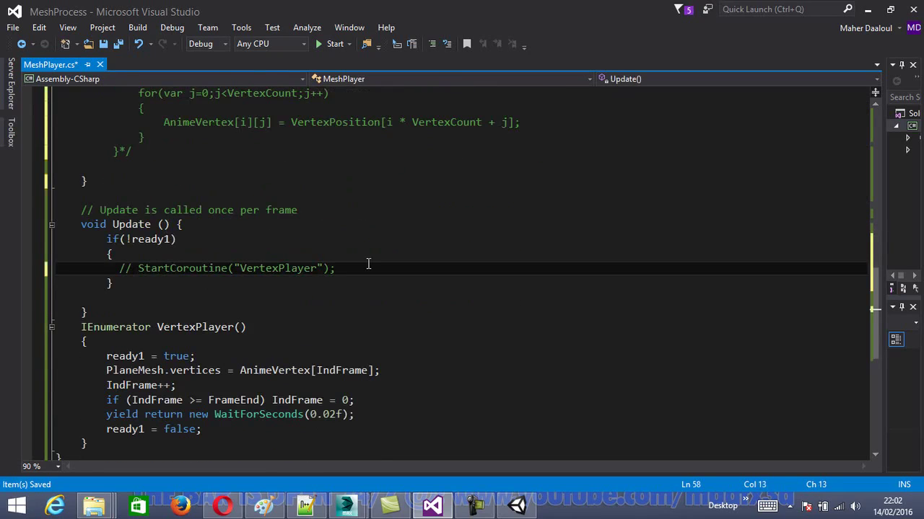
scroll(368, 263, "up", 6)
key("ctrl+s")
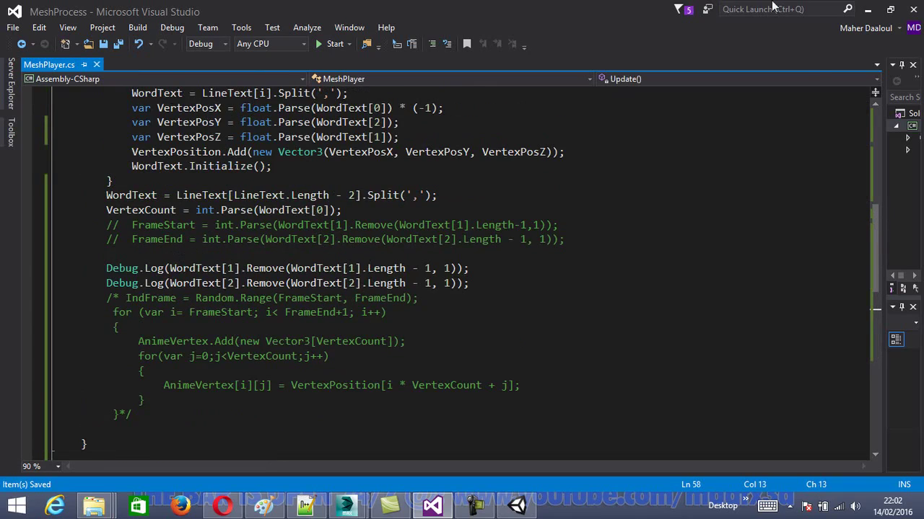
left_click(870, 15)
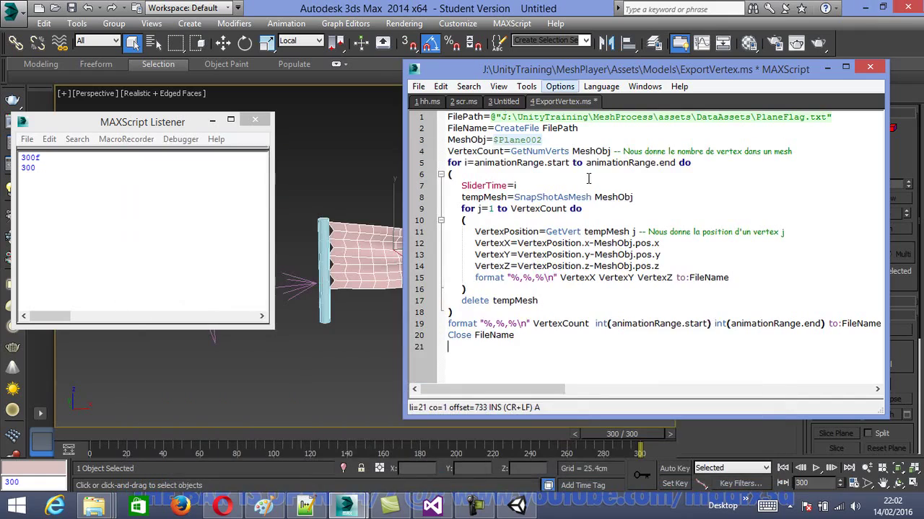
Step: Run a Unity play test, confirm the Console logs 0 and 300f, then return to Visual Studio
left_click(516, 505)
left_click_drag(286, 67, 466, 62)
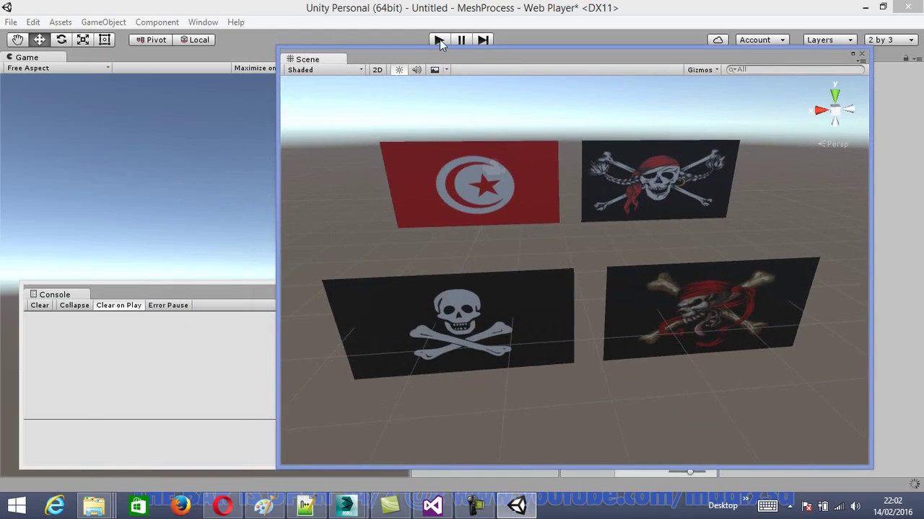
left_click(439, 39)
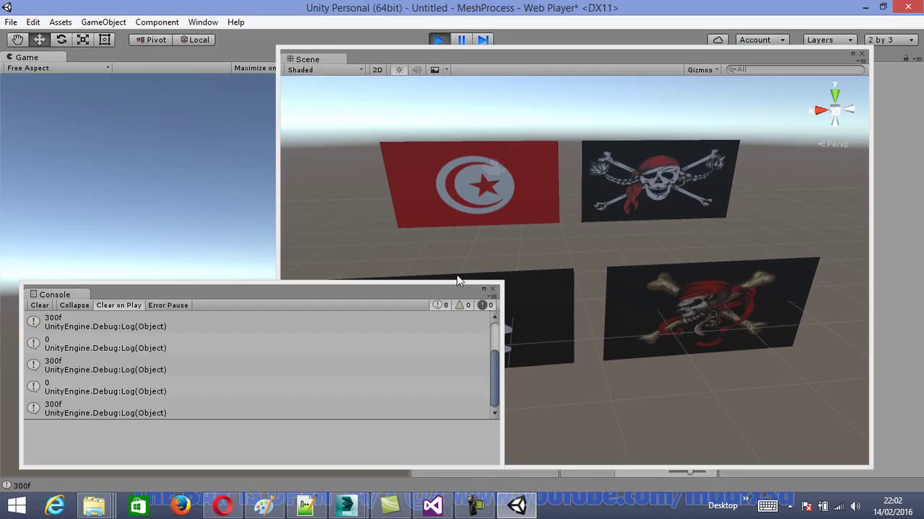
left_click_drag(494, 378, 482, 327)
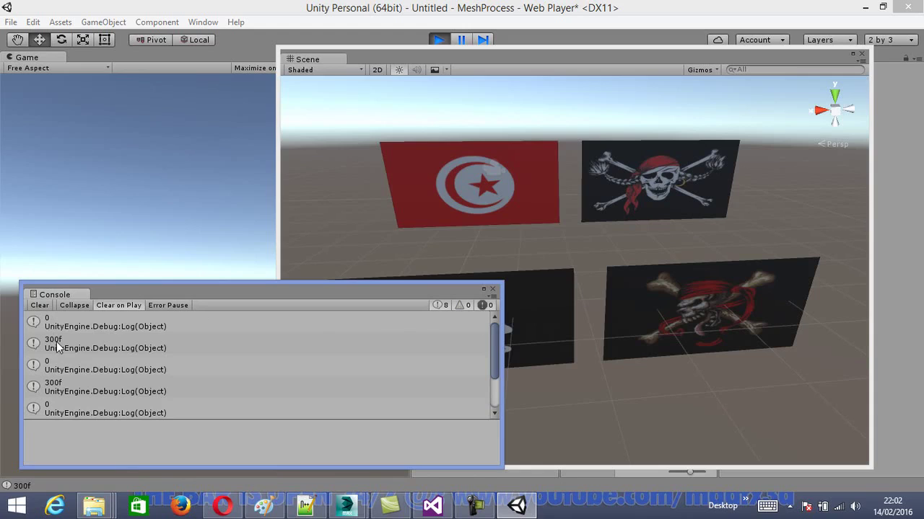
left_click(438, 40)
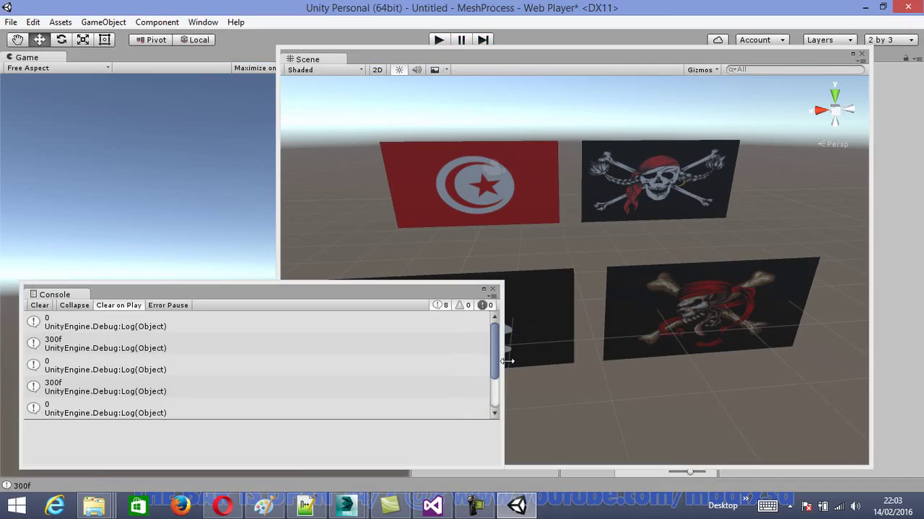
left_click(432, 505)
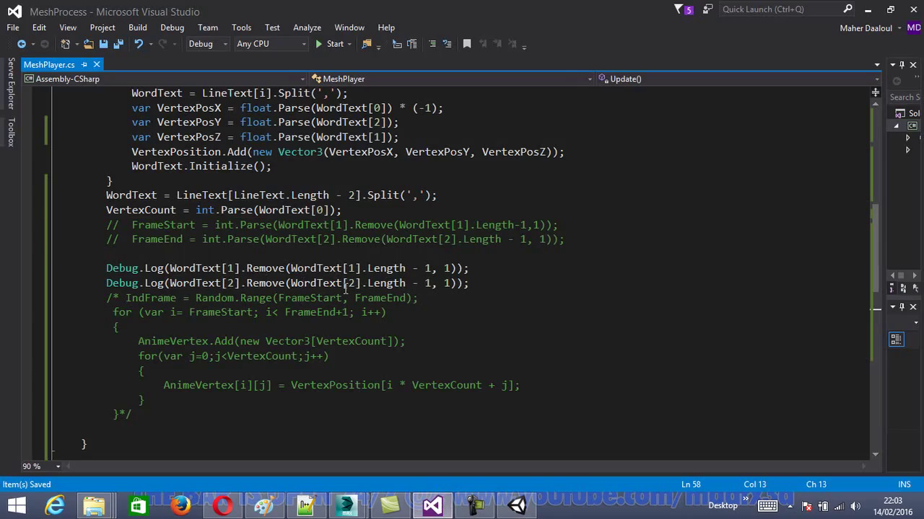
Step: Change the second Debug.Log's Remove arguments to Length - 2, 2 and save MeshPlayer.cs
left_click_drag(331, 286, 408, 285)
left_click(424, 283)
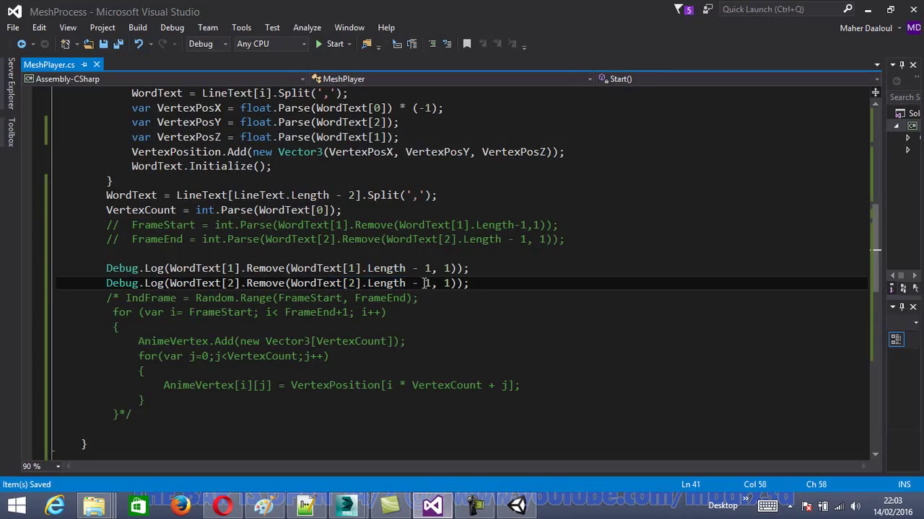
double_click(427, 284)
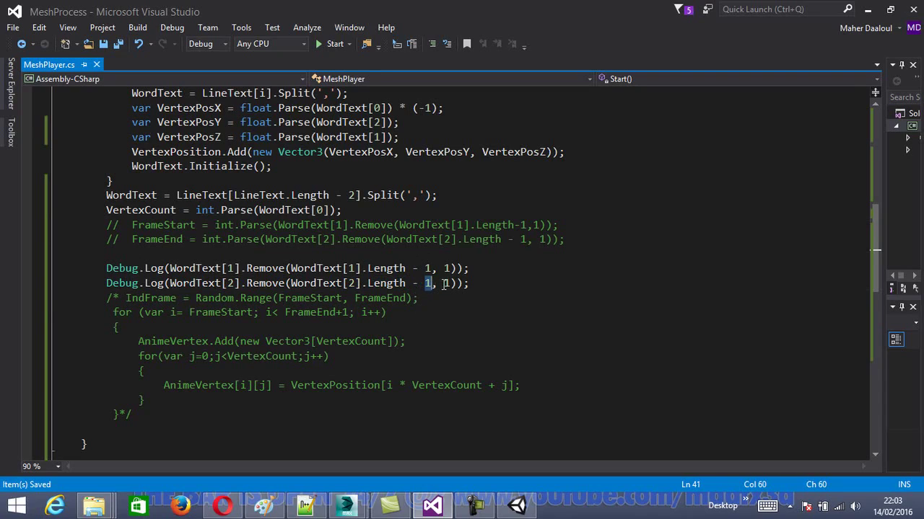
left_click(427, 284)
double_click(427, 284)
type("2")
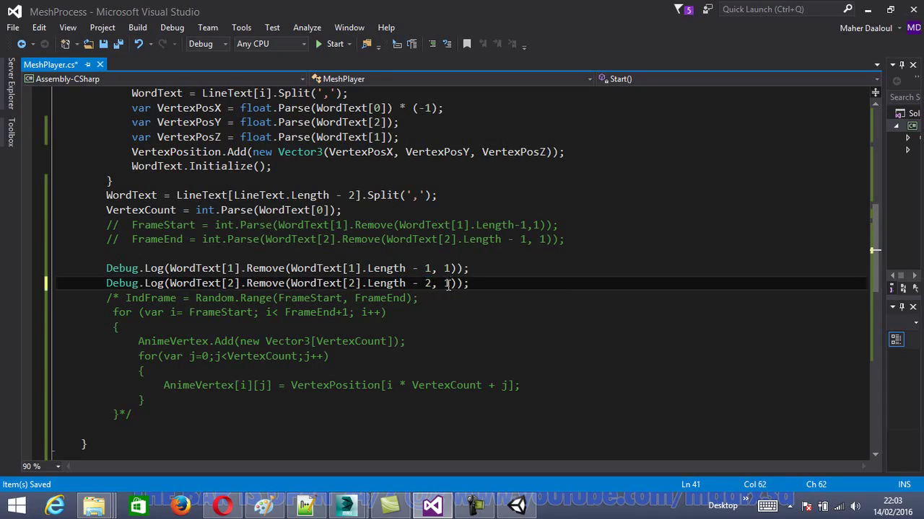
double_click(448, 283)
type("2")
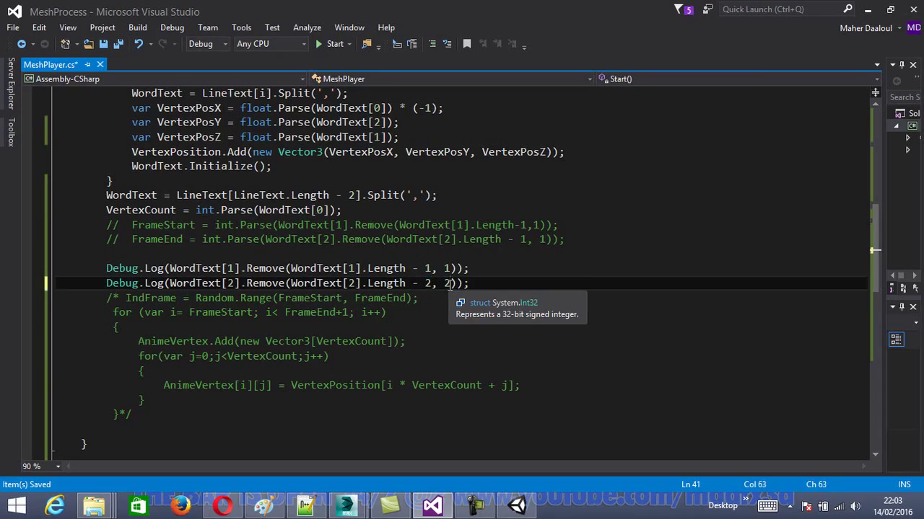
key("ctrl+s")
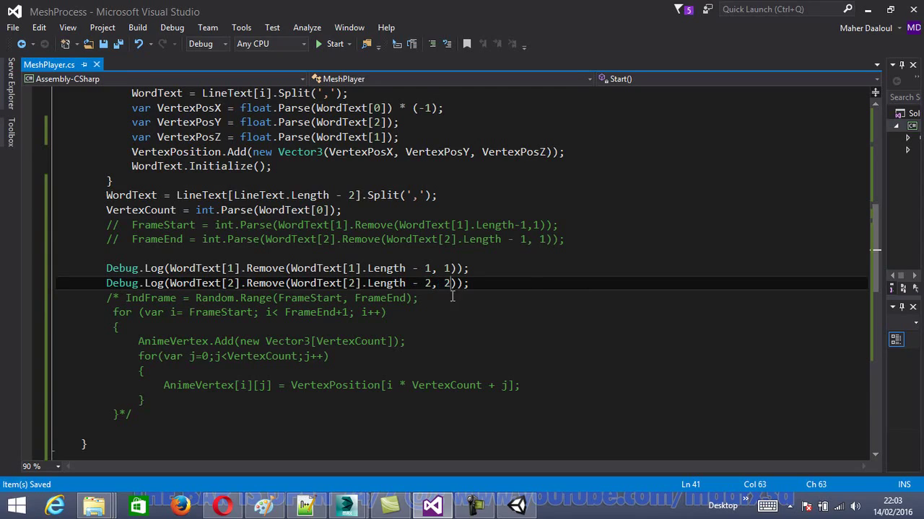
left_click(517, 507)
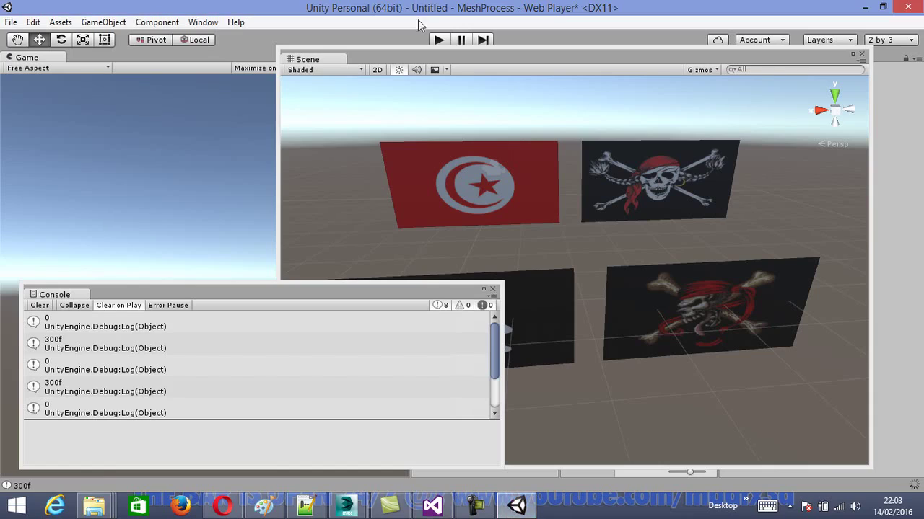
Step: Rerun the Unity scene to confirm the Console now logs 0 and 300 without the trailing f
left_click(439, 40)
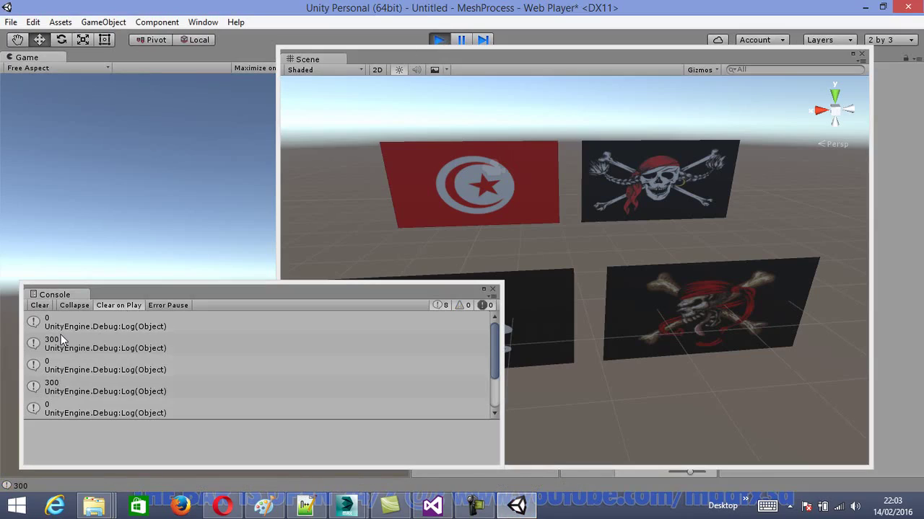
left_click(447, 40)
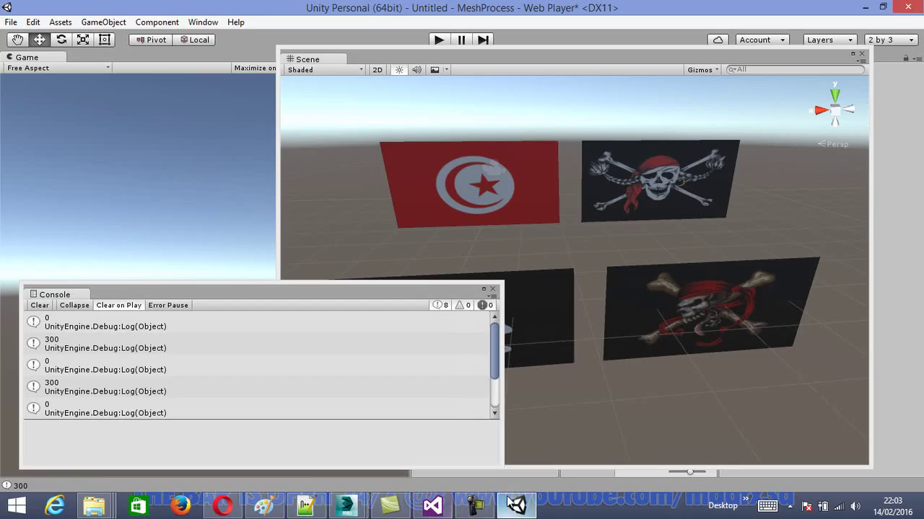
left_click(510, 501)
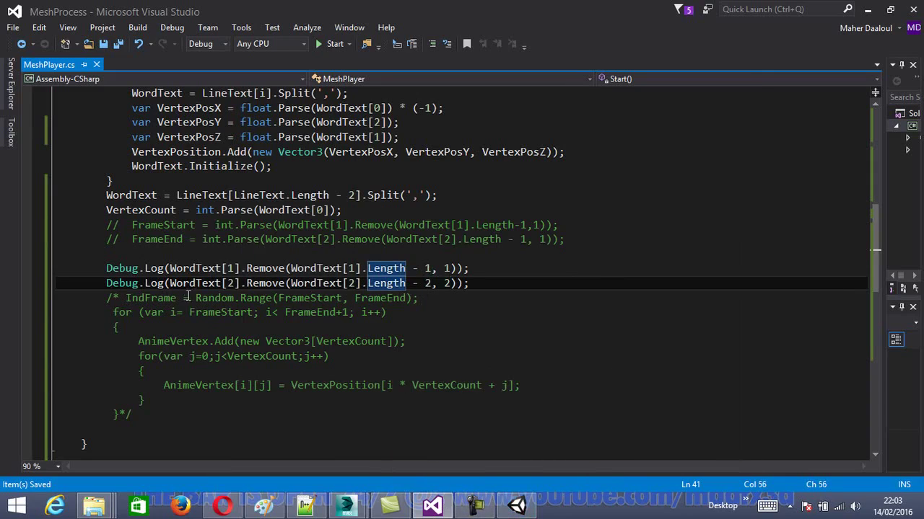
Step: Delete the // comment markers before the FrameStart and FrameEnd parsing lines
left_click_drag(106, 225, 128, 228)
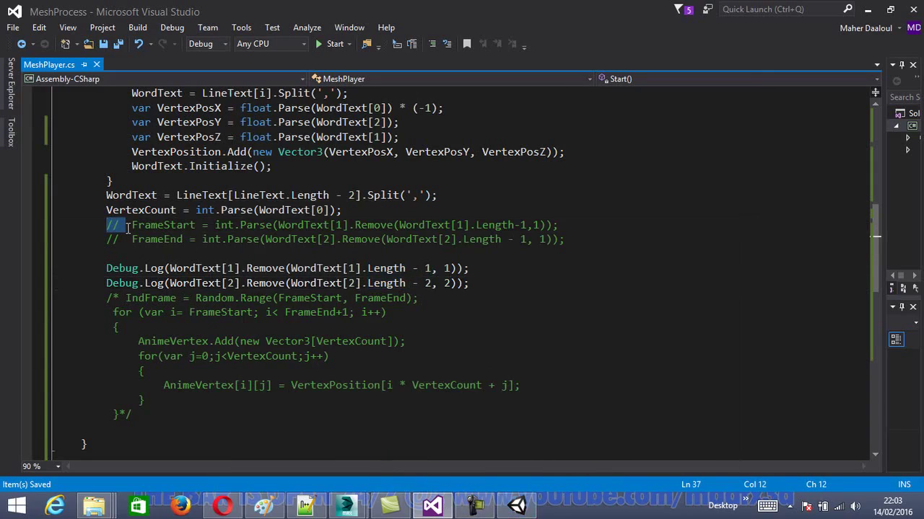
key("Delete")
left_click_drag(106, 240, 115, 240)
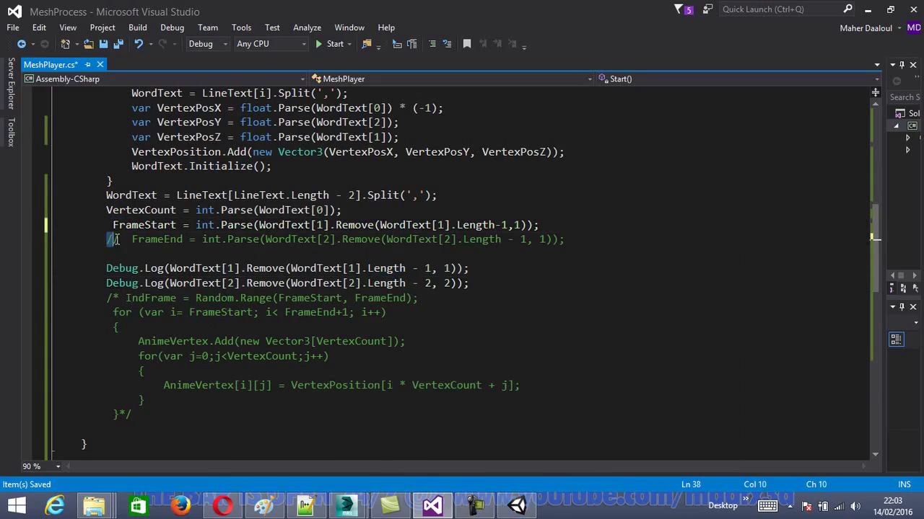
key("Delete")
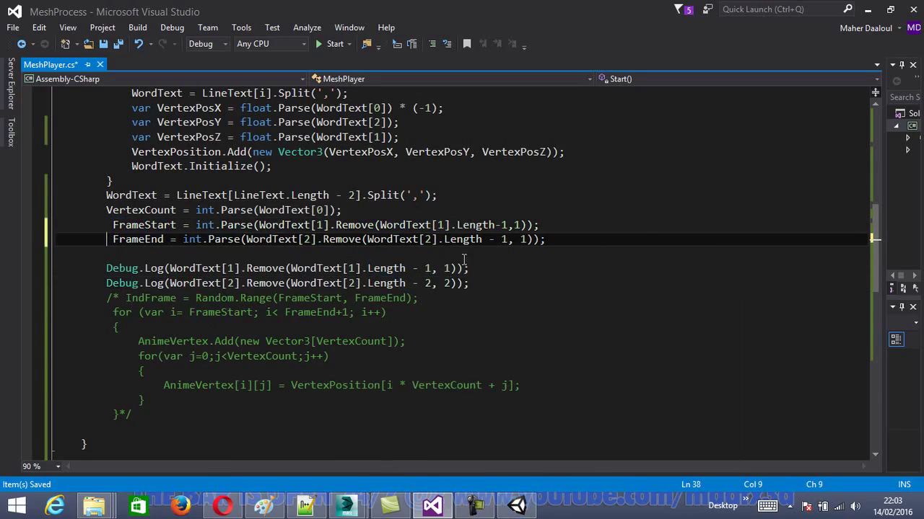
Step: Change FrameEnd's Remove arguments to Length - 2, 2 and save MeshPlayer.cs
double_click(505, 239)
type("2")
double_click(523, 239)
type("2")
key("ctrl+s")
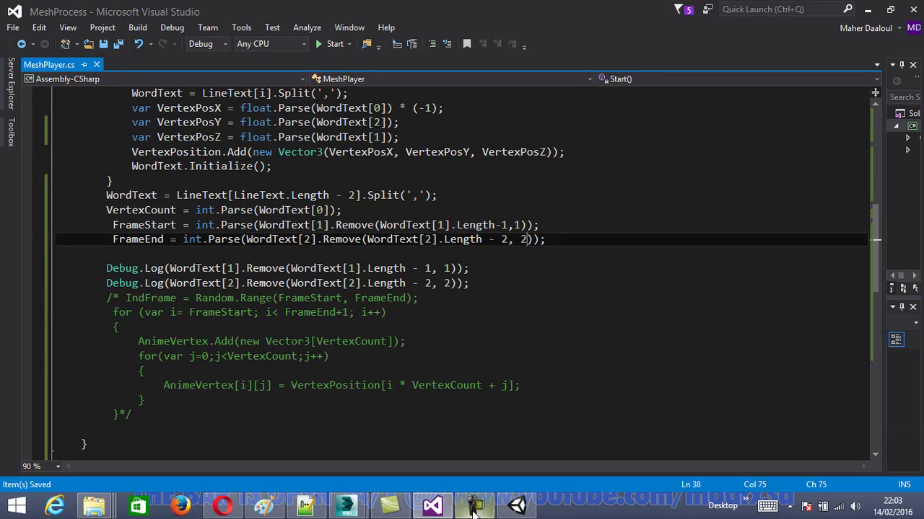
mouse_move(222, 506)
left_click(517, 505)
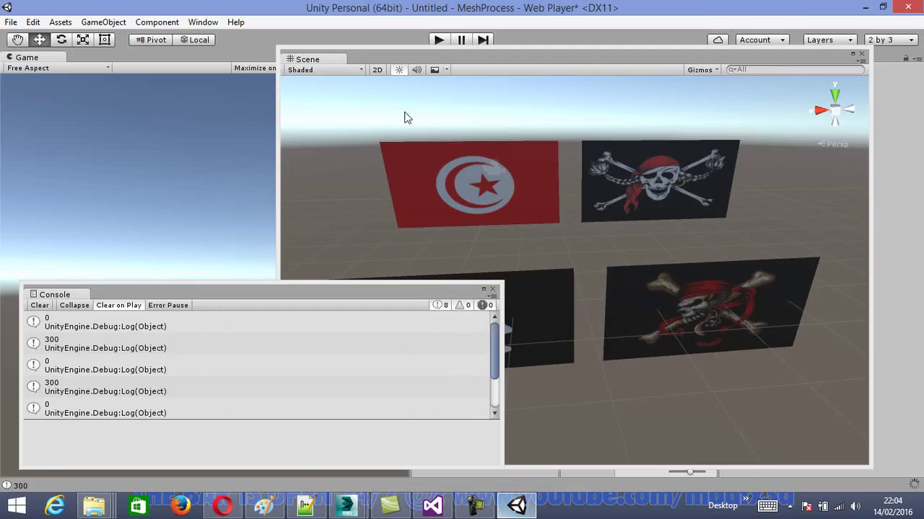
Step: Play-test the scene again, check the Console shows 0 and 300, then bring up PlaneFlag.txt
left_click(439, 41)
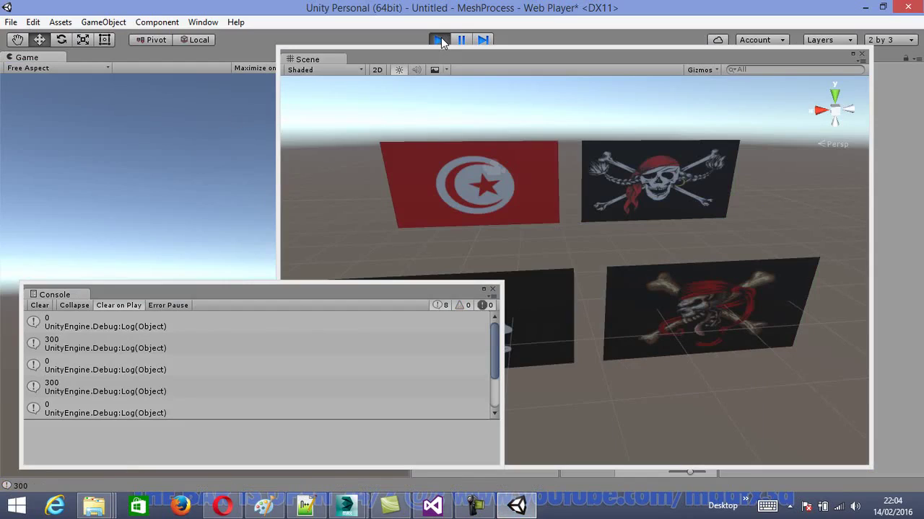
left_click(491, 339)
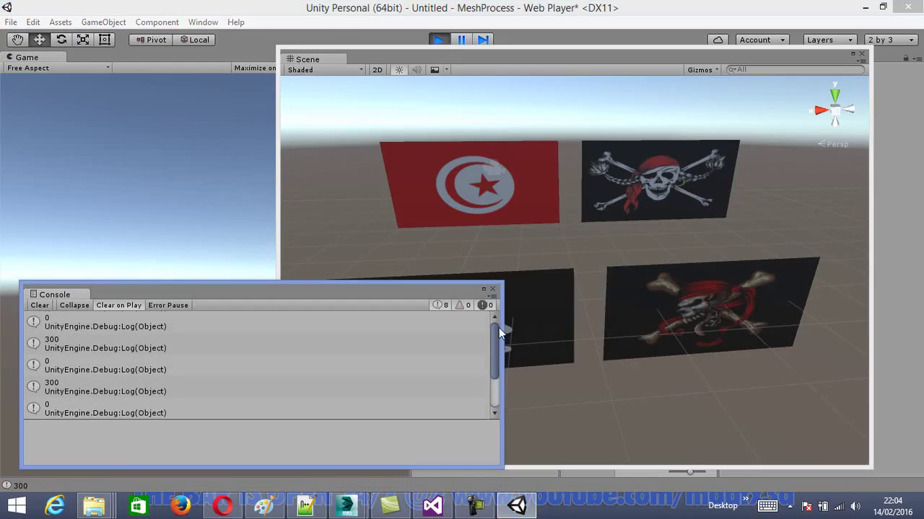
left_click(445, 44)
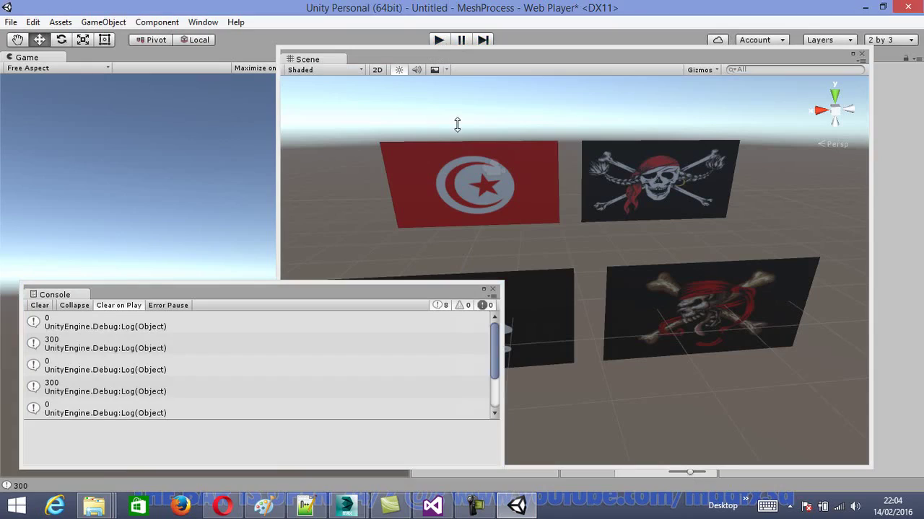
left_click(308, 507)
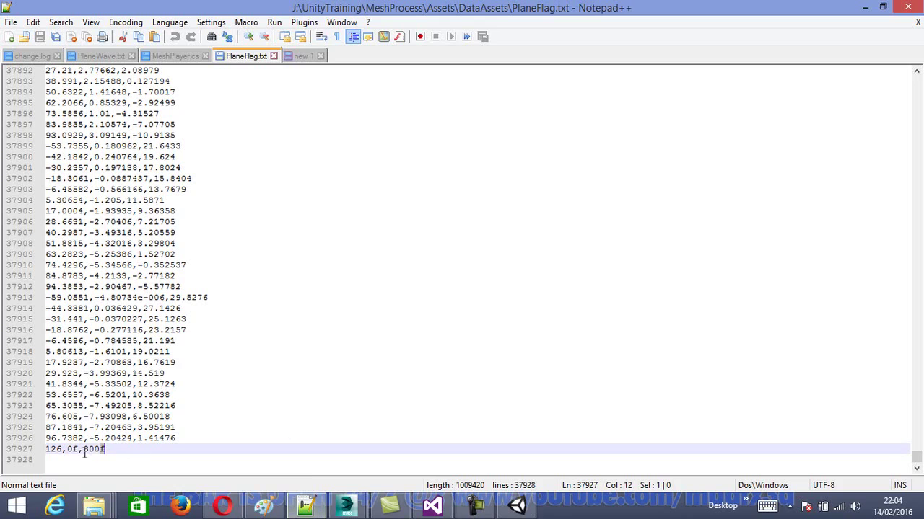
Step: Inspect PlaneFlag.txt's final lines, highlighting the trailing f in 126,0f,300f, then minimize Notepad++
left_click(110, 449)
left_click(192, 438)
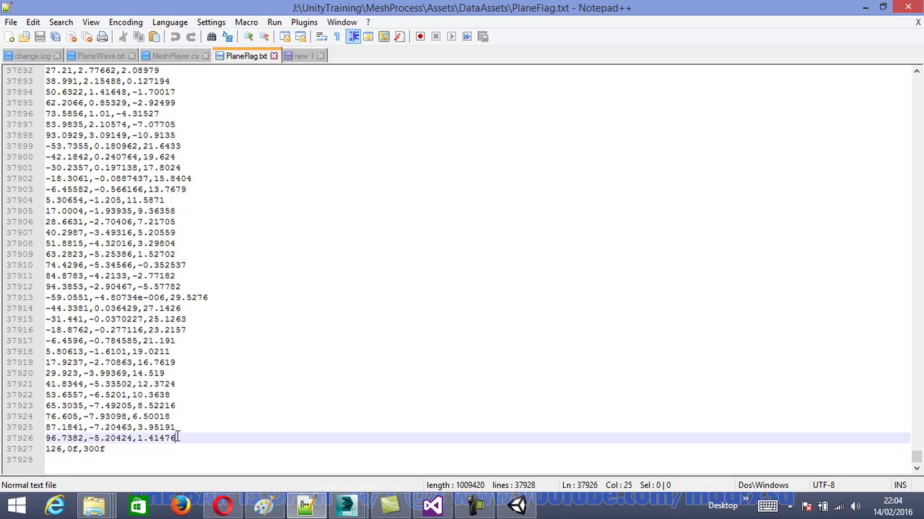
left_click(180, 424)
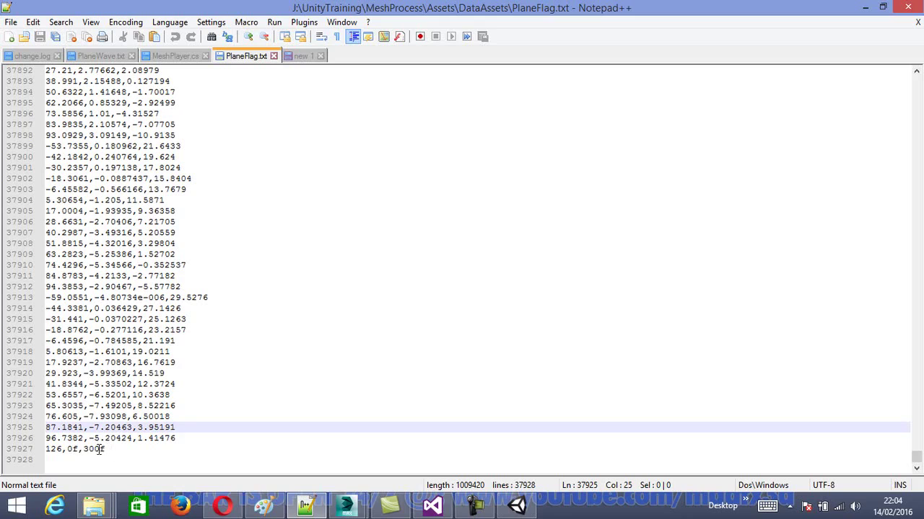
left_click_drag(100, 449, 106, 448)
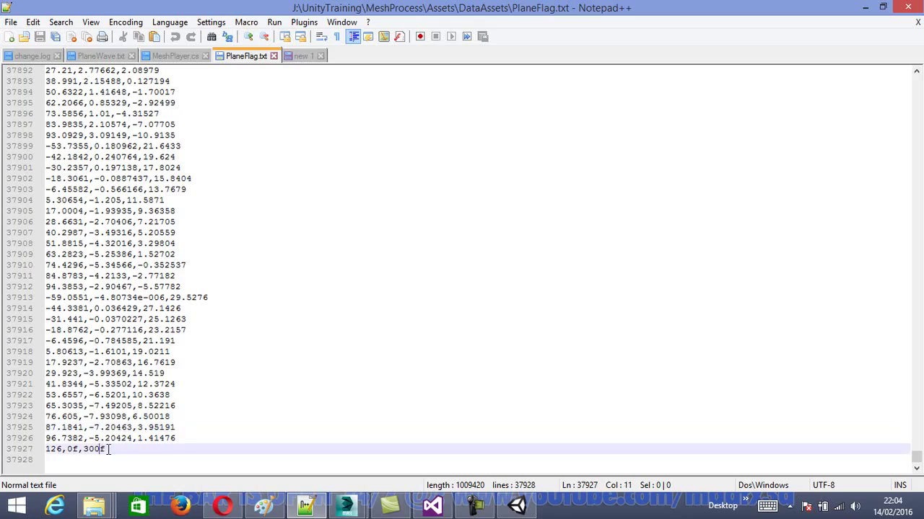
left_click(866, 9)
Step: Delete the two Debug.Log lines from MeshPlayer.cs
left_click(431, 507)
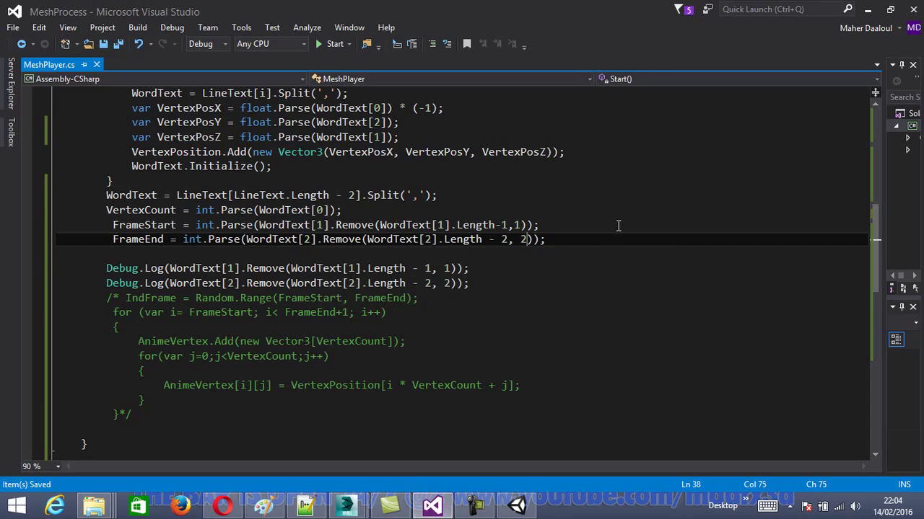
left_click_drag(106, 268, 472, 284)
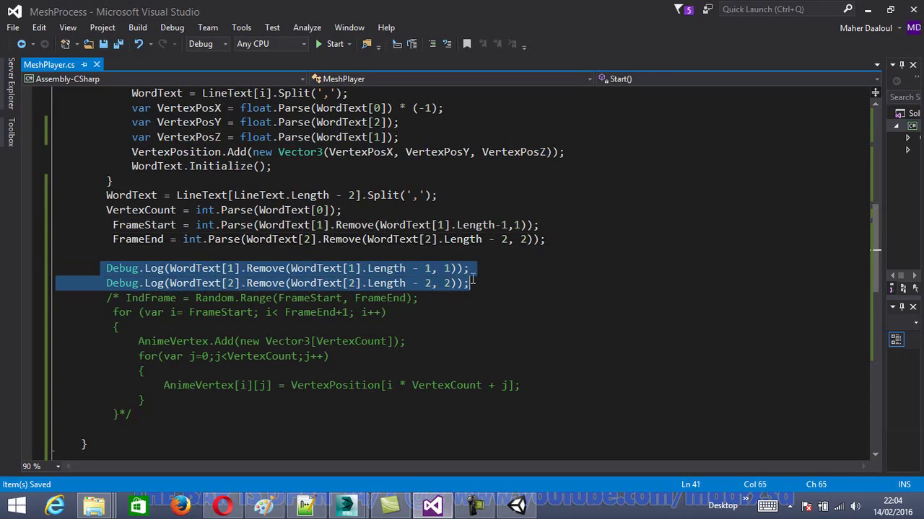
left_click(192, 225)
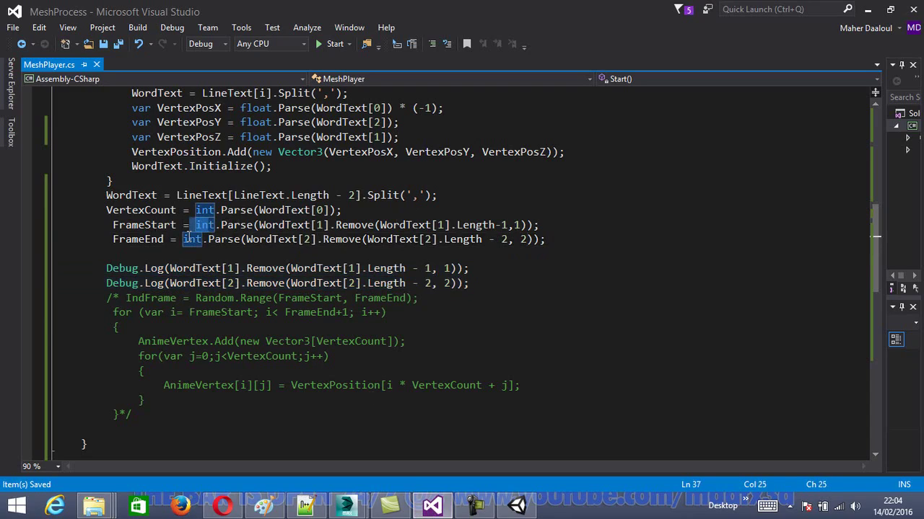
left_click(407, 326)
left_click_drag(106, 268, 484, 279)
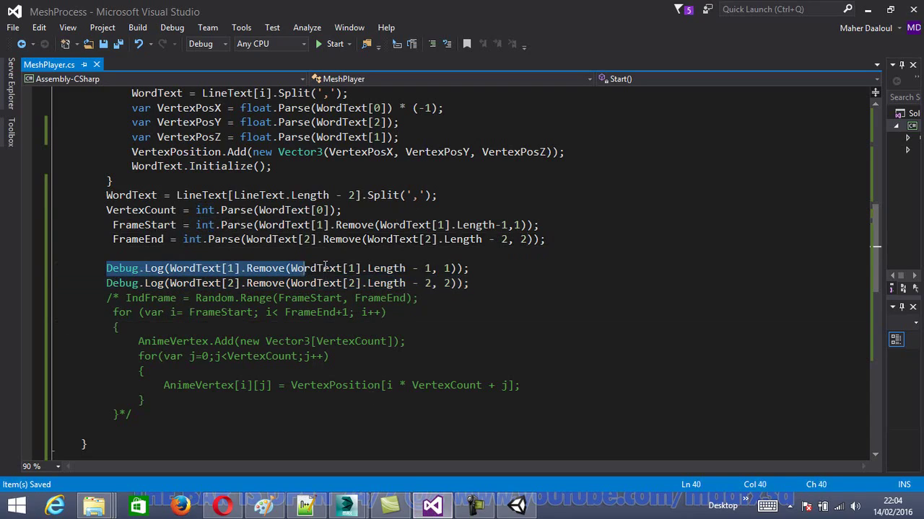
key("Delete")
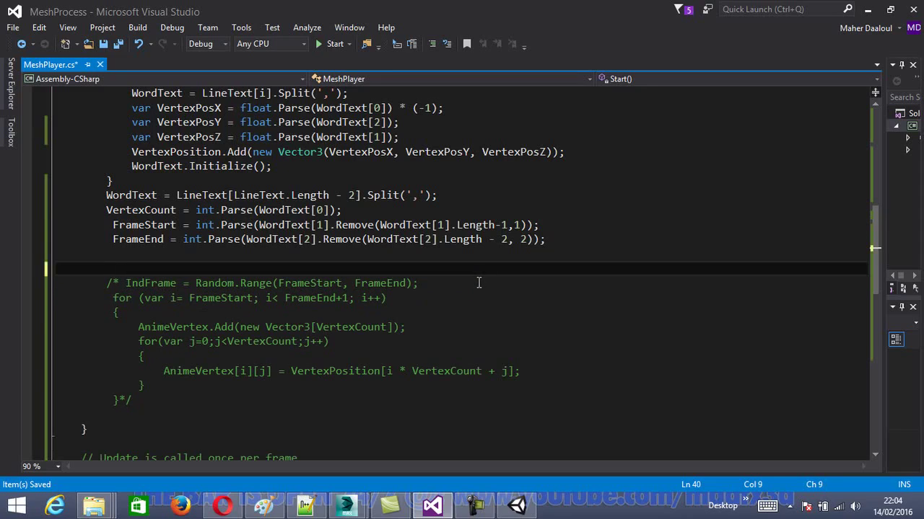
Step: Remove the /* and */ markers around the frame-copying loop
key("Delete")
key("Delete")
key("Delete")
key("Delete")
key("Delete")
key("Delete")
key("Delete")
key("Delete")
key("Delete")
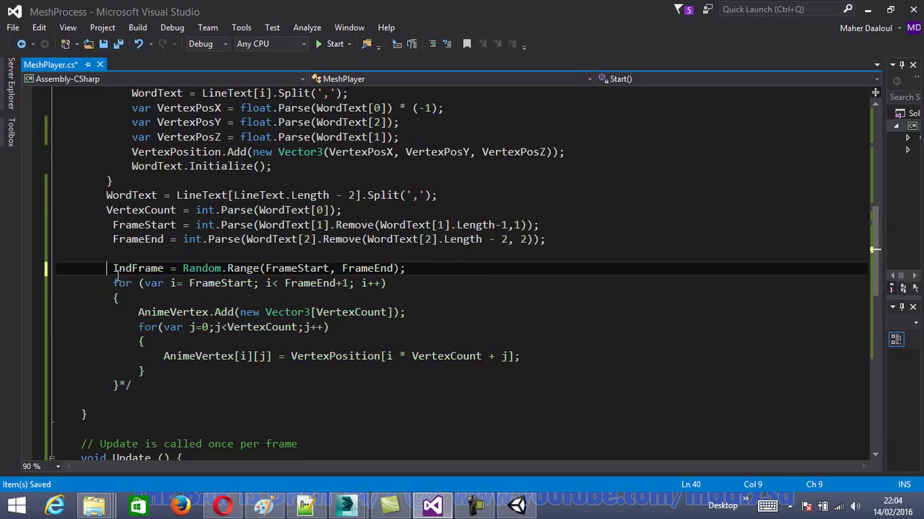
scroll(173, 335, "down", 2)
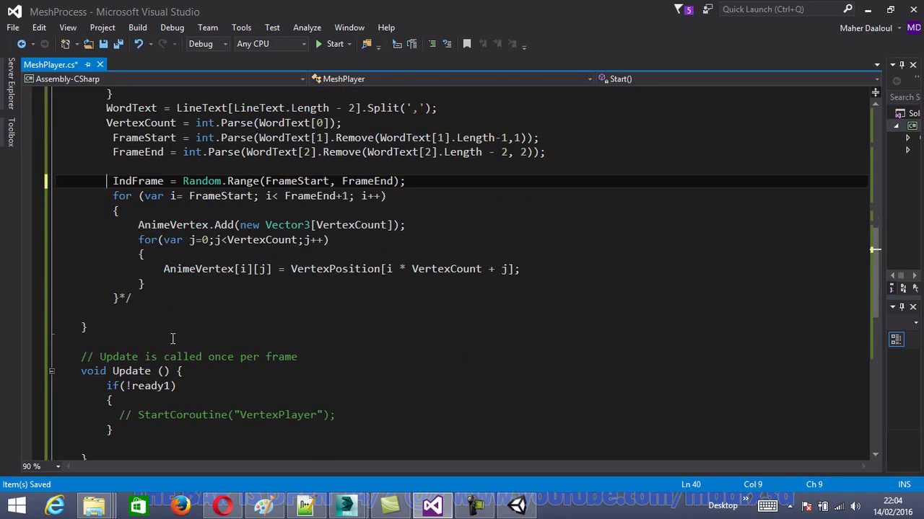
left_click(134, 298)
key("BackSpace")
key("BackSpace")
Step: Uncomment the StartCoroutine("VertexPlayer") call in Update and save MeshPlayer.cs
scroll(159, 321, "down", 1)
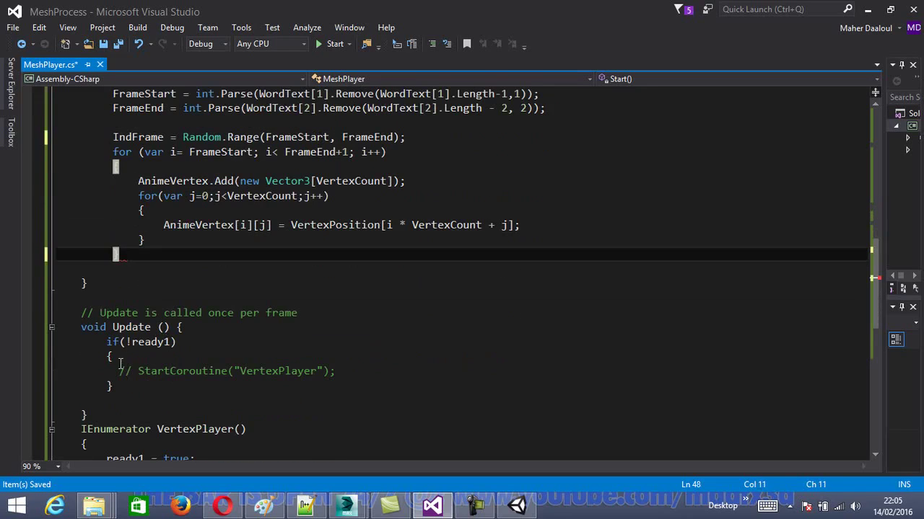
left_click(131, 371)
key("BackSpace")
key("BackSpace")
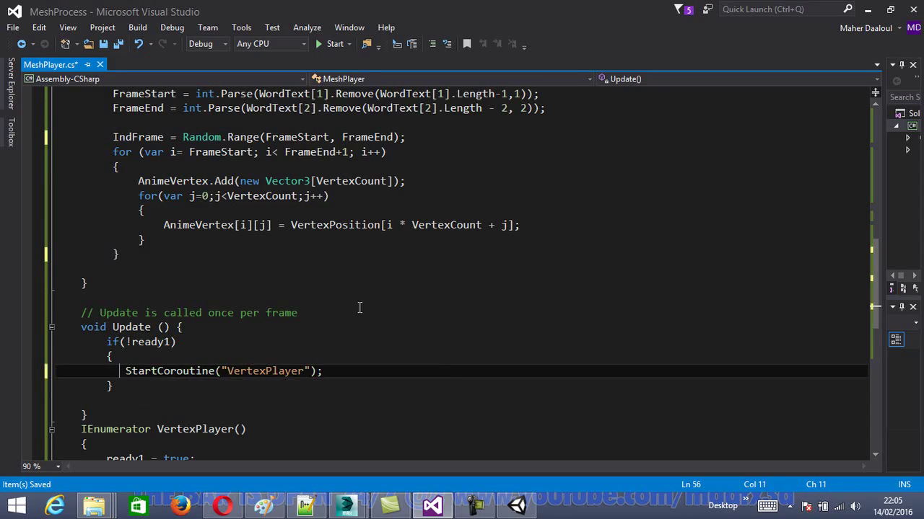
left_click(359, 308)
scroll(382, 262, "up", 2)
scroll(371, 215, "up", 2)
key("ctrl+s")
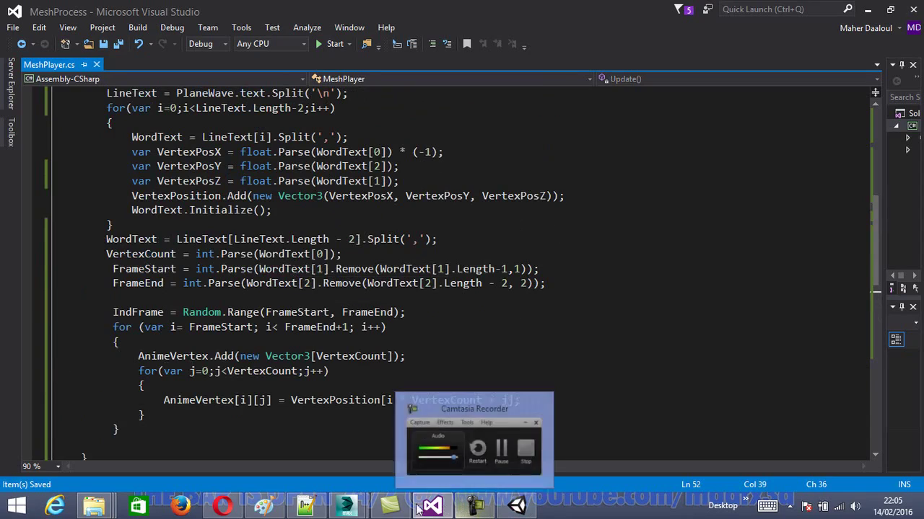
mouse_move(347, 506)
left_click(285, 449)
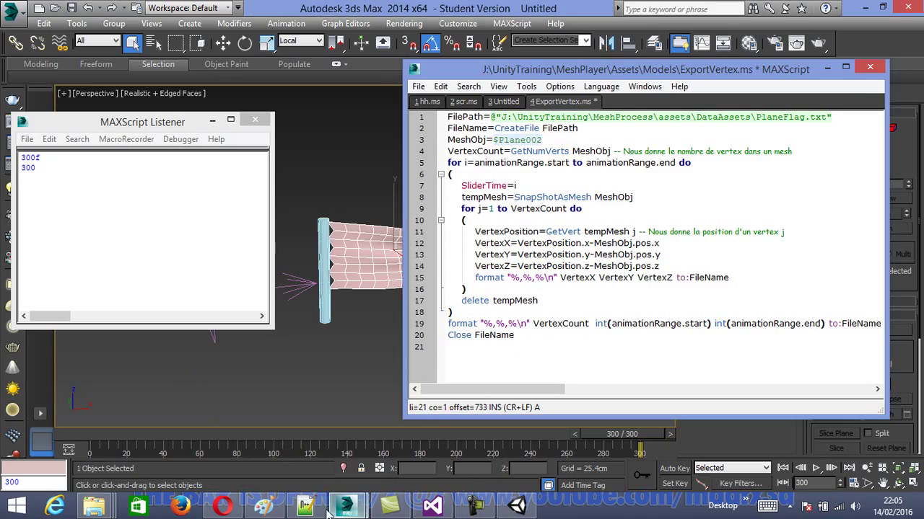
left_click(517, 507)
left_click(432, 508)
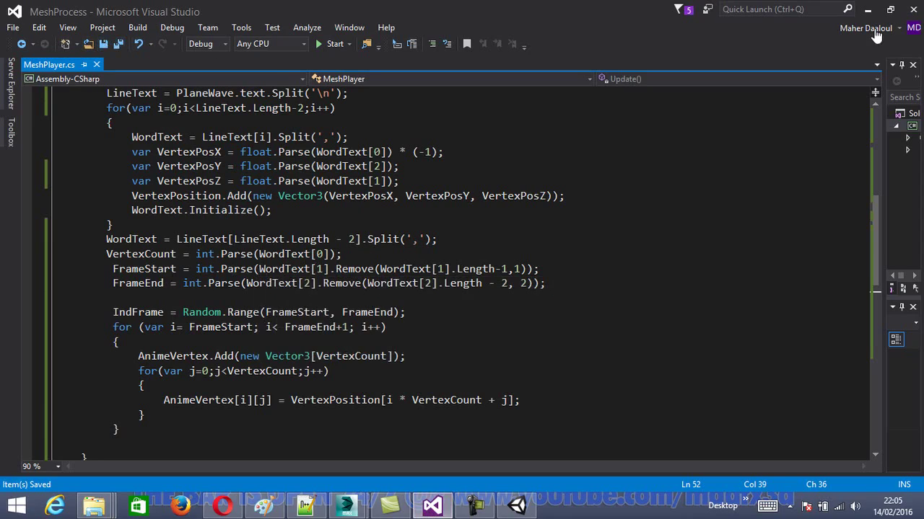
Step: Play the Unity scene to watch all four flags wave with no Console errors, then return to Visual Studio
left_click(867, 9)
left_click(440, 39)
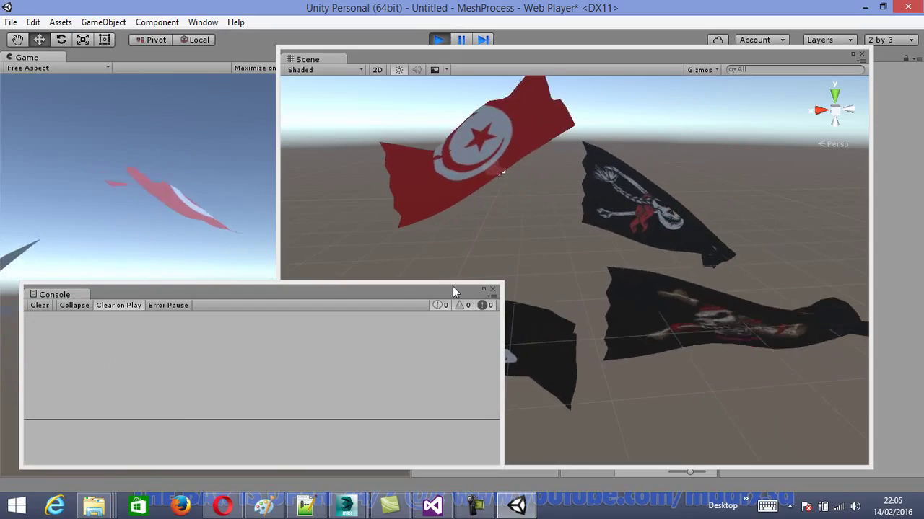
mouse_move(453, 286)
left_mouse_down()
mouse_move(283, 259)
mouse_move(245, 207)
left_mouse_up()
left_click(439, 41)
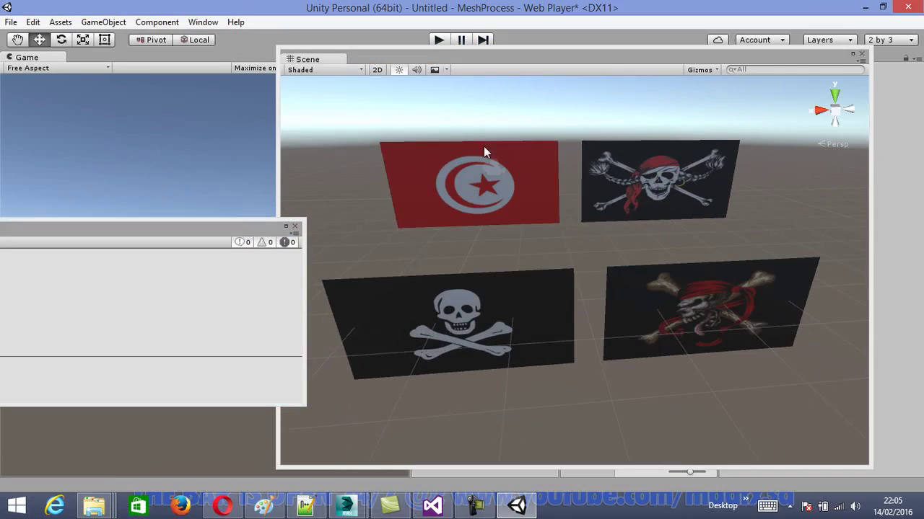
mouse_move(432, 506)
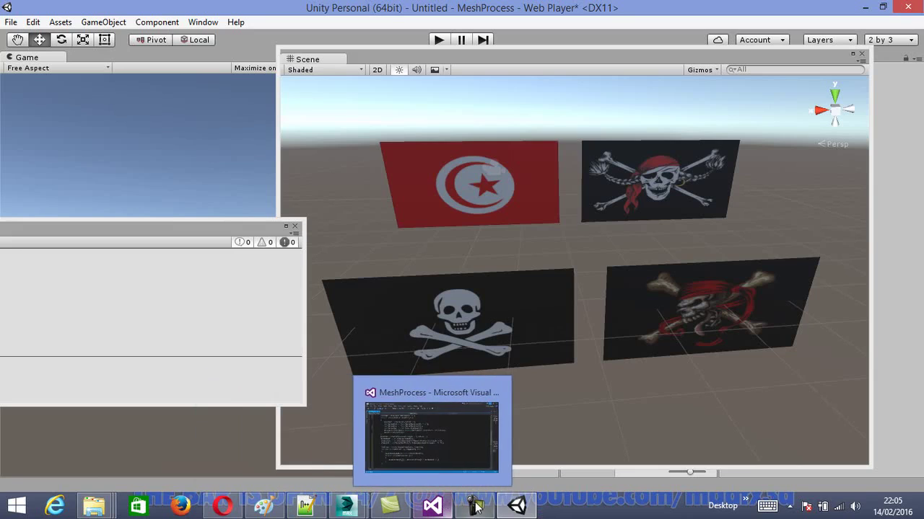
left_click(432, 507)
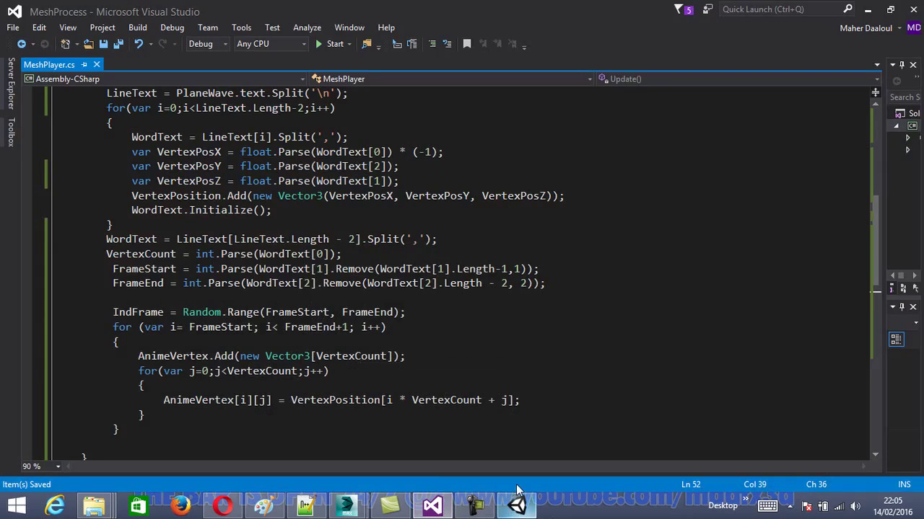
Step: Drop the Remove calls so FrameStart and FrameEnd parse WordText[1] and WordText[2] directly, and save
left_click_drag(331, 269, 527, 269)
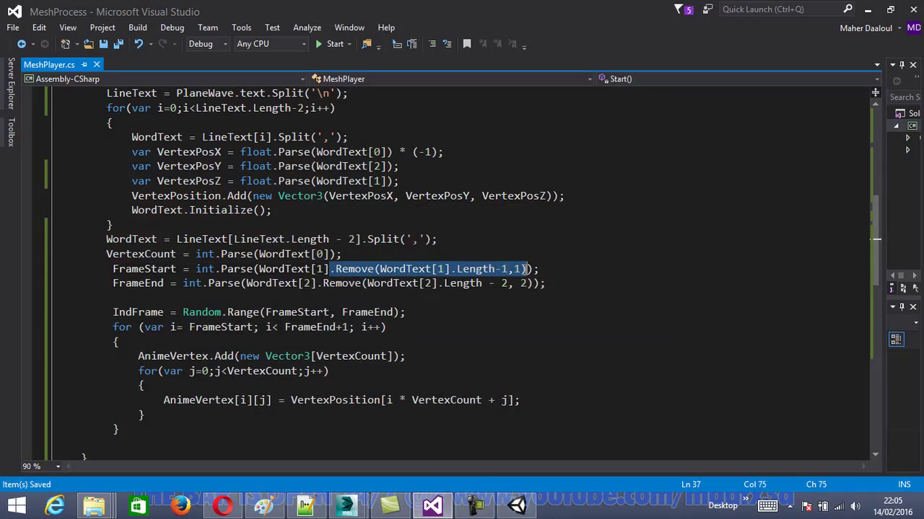
key("Delete")
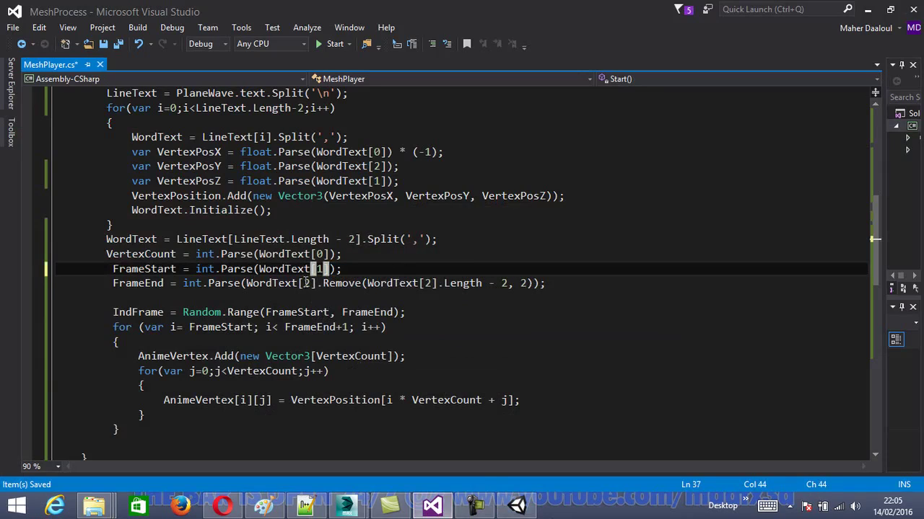
left_click_drag(318, 284, 530, 284)
key("Delete")
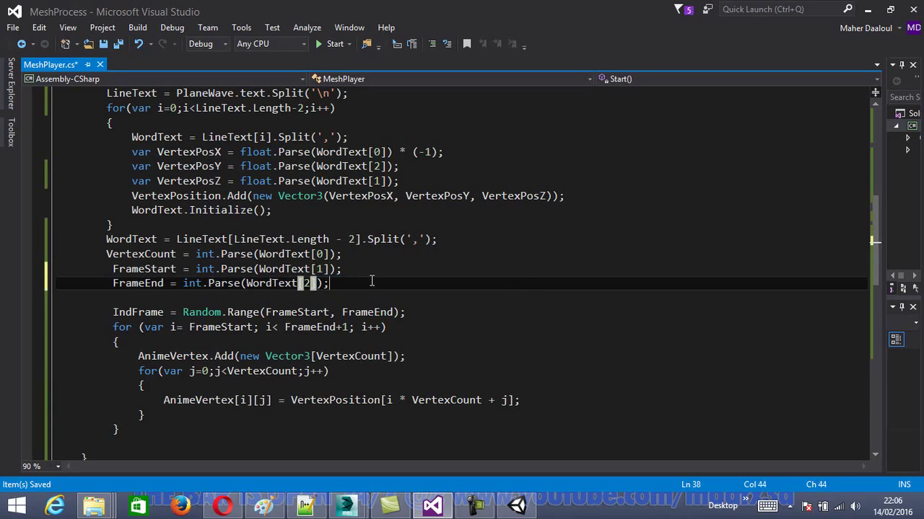
left_click(324, 312)
key("ctrl+s")
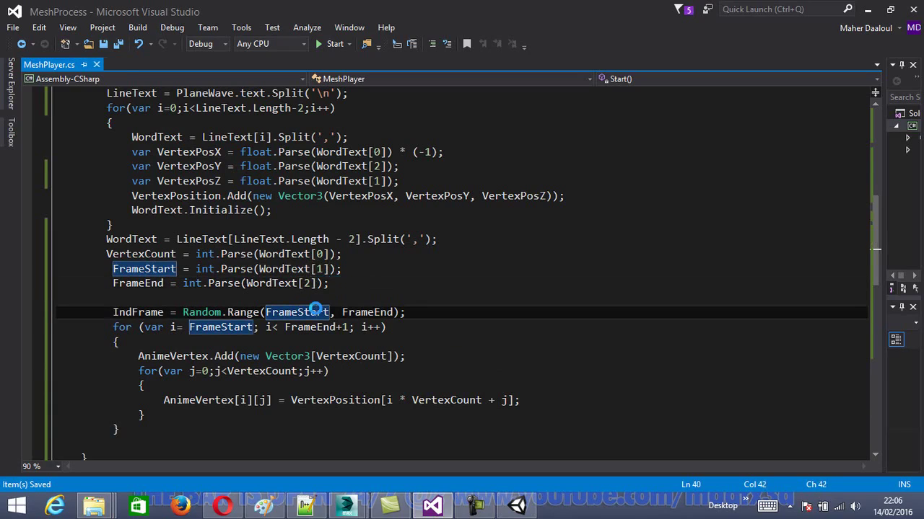
left_click(347, 505)
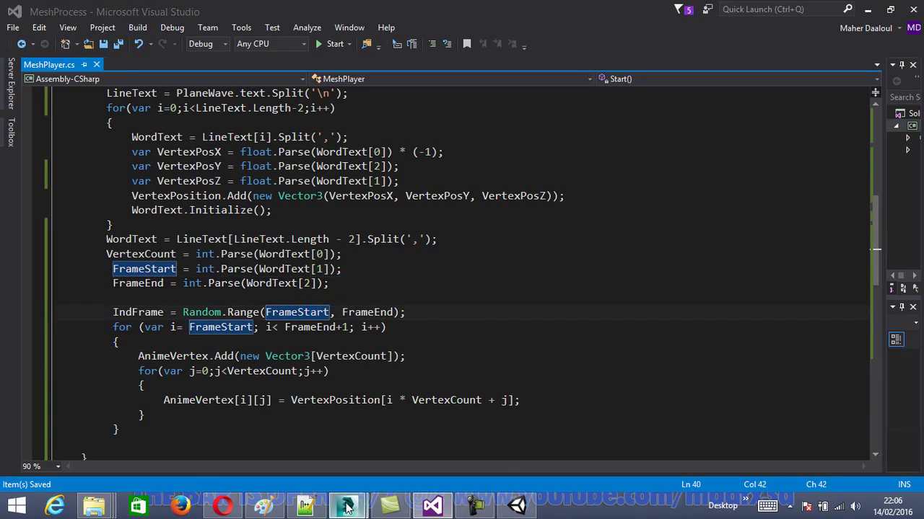
left_click(306, 454)
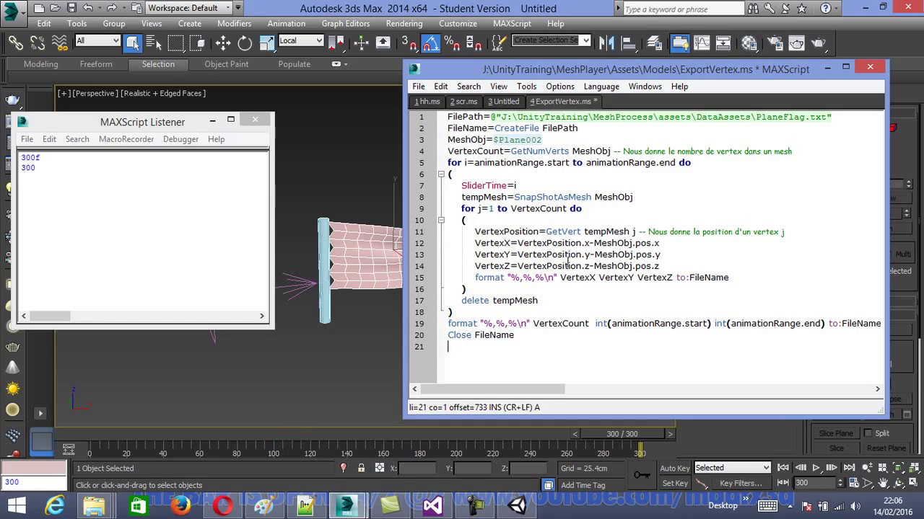
Step: Compare the export line's VertexCount and frame-end values against the current PlaneFlag.txt
left_click(545, 324)
left_click(771, 324)
left_click(306, 507)
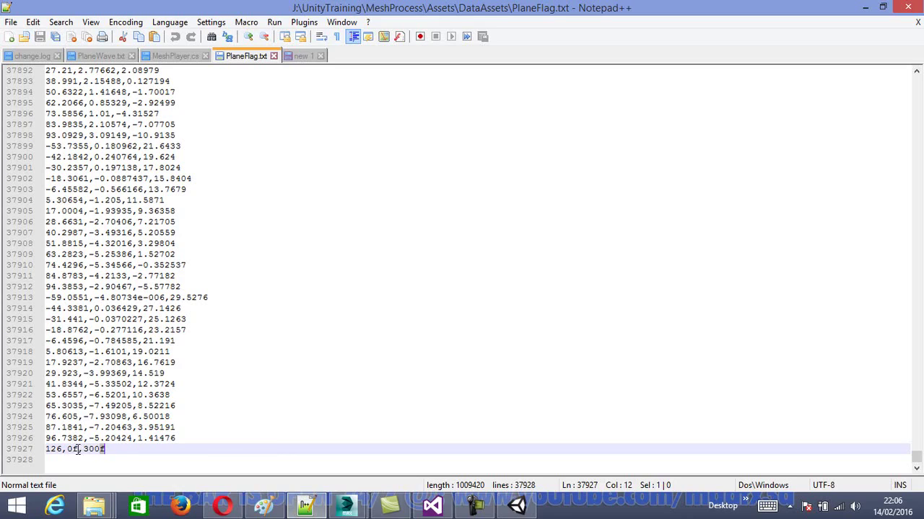
left_click(865, 7)
Step: Save ExportVertex.ms, run it with Evaluate All, and reload the rewritten PlaneFlag.txt in Notepad++
left_click(542, 232)
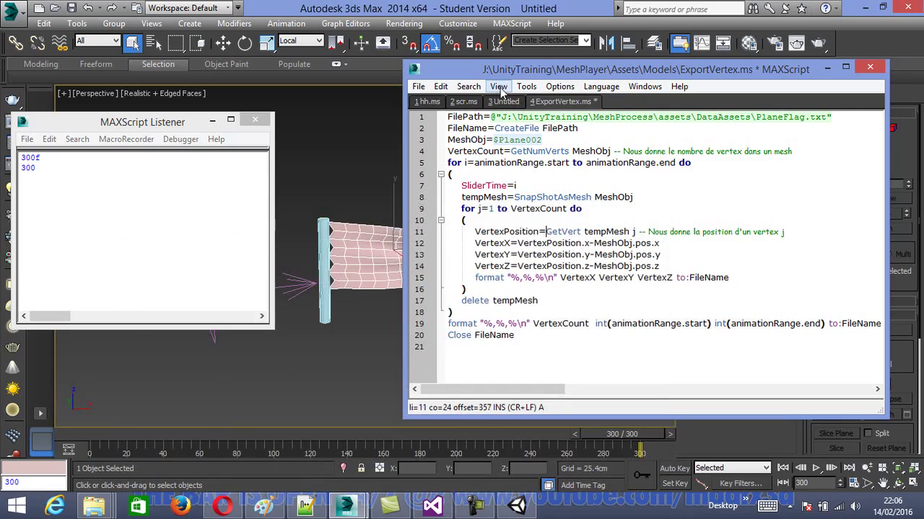
left_click(526, 90)
left_click(526, 87)
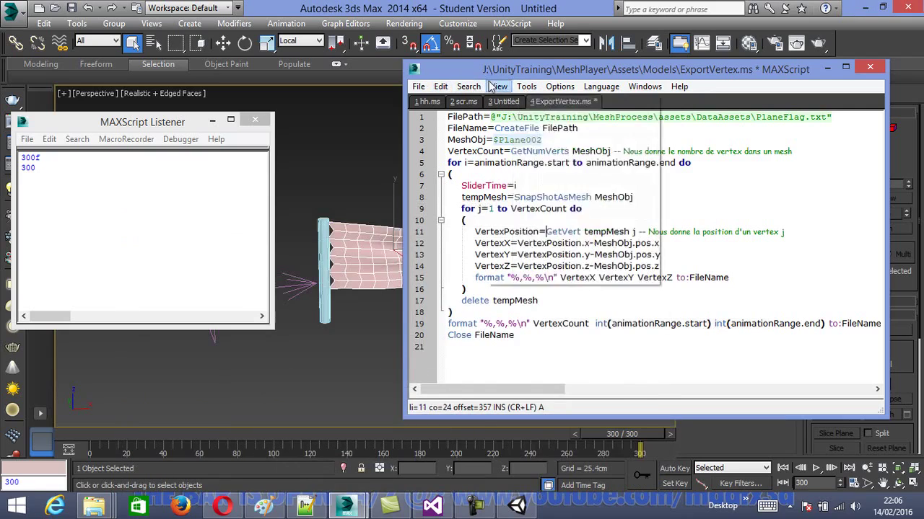
left_click(419, 87)
left_click(439, 167)
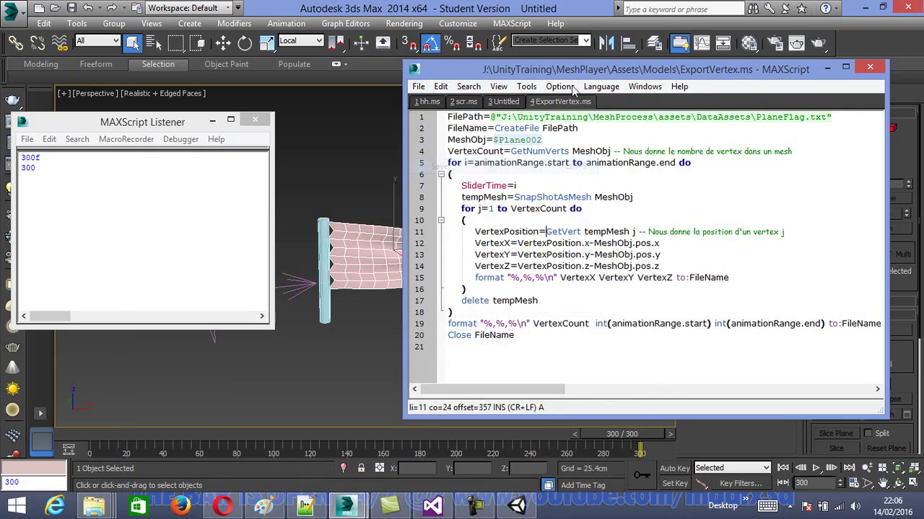
left_click(560, 86)
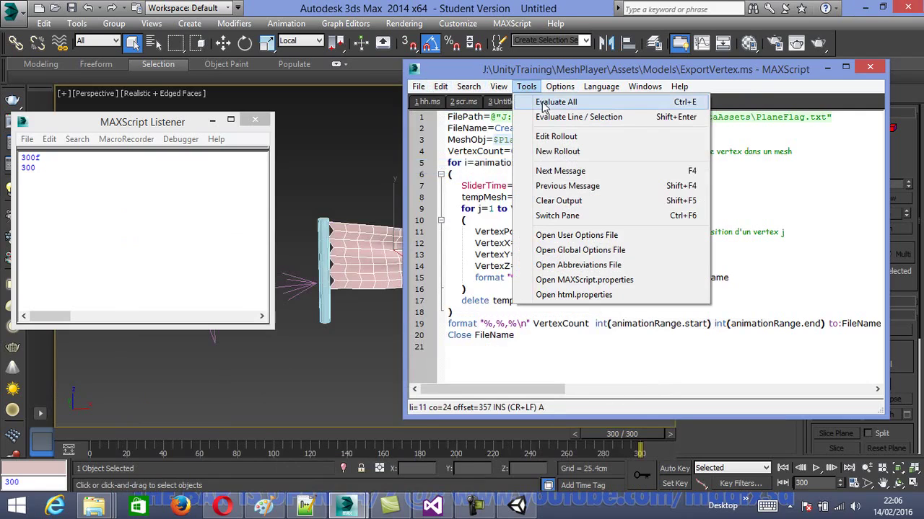
left_click(545, 103)
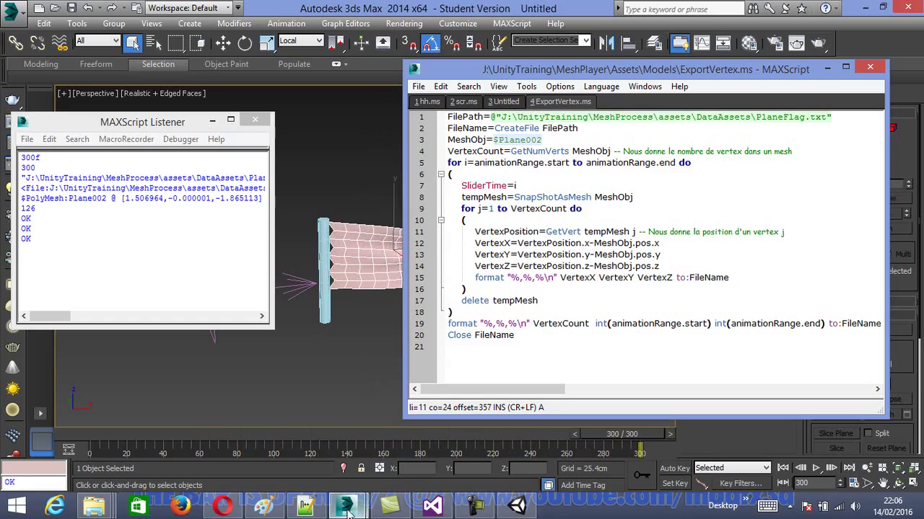
left_click(305, 507)
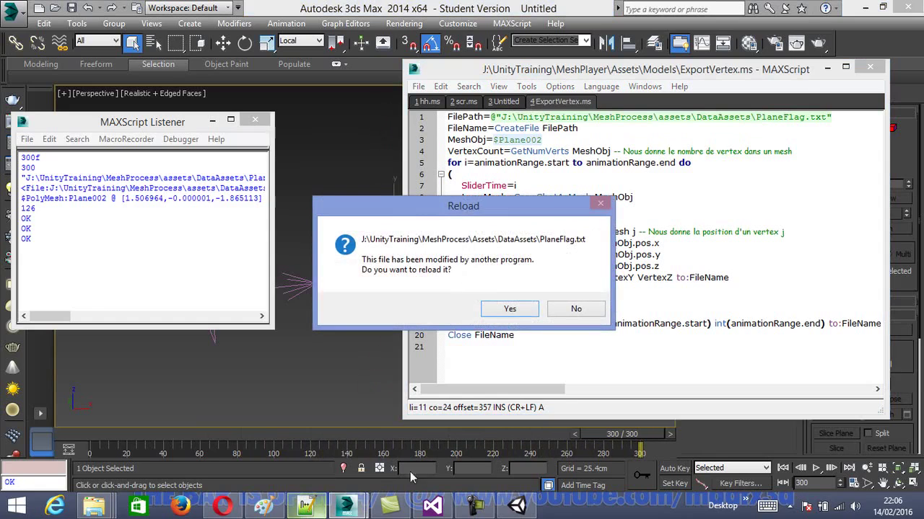
left_click(503, 310)
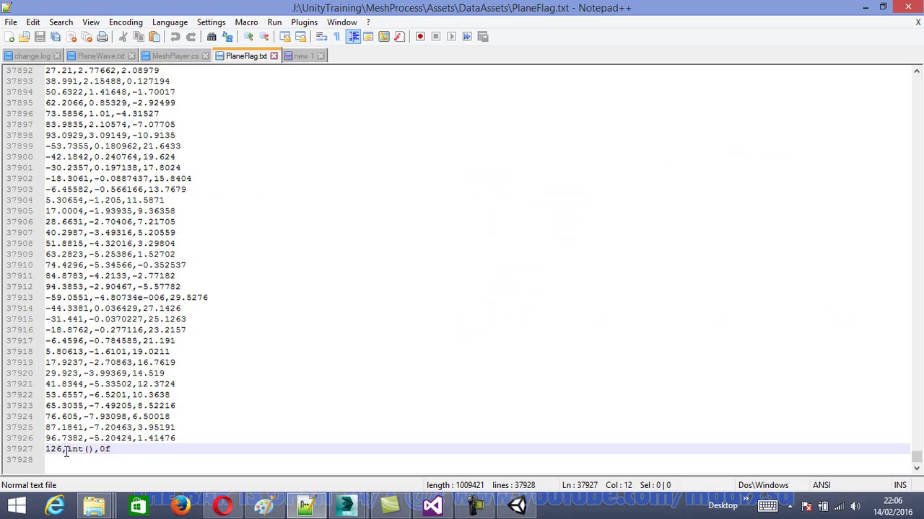
Step: Select int() on PlaneFlag.txt's last line, then minimize Notepad++ to return to the 3ds Max script
left_click_drag(67, 449, 93, 449)
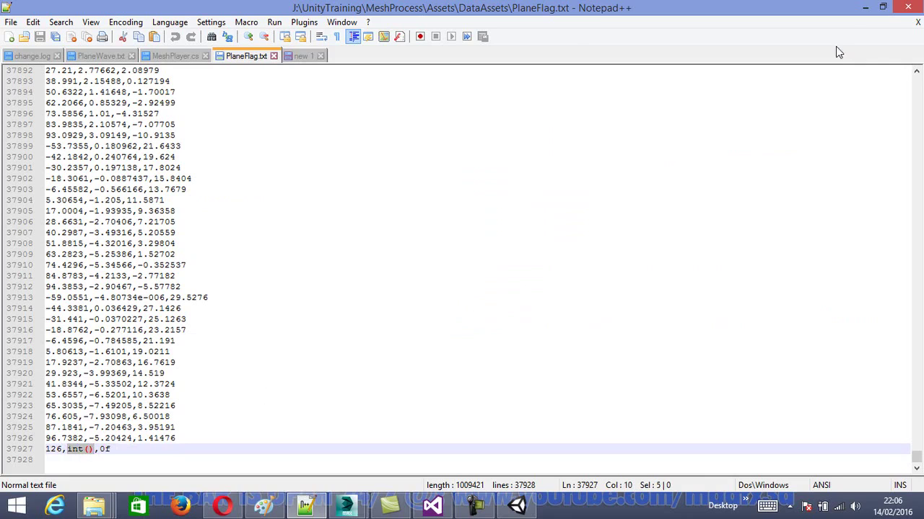
left_click(864, 8)
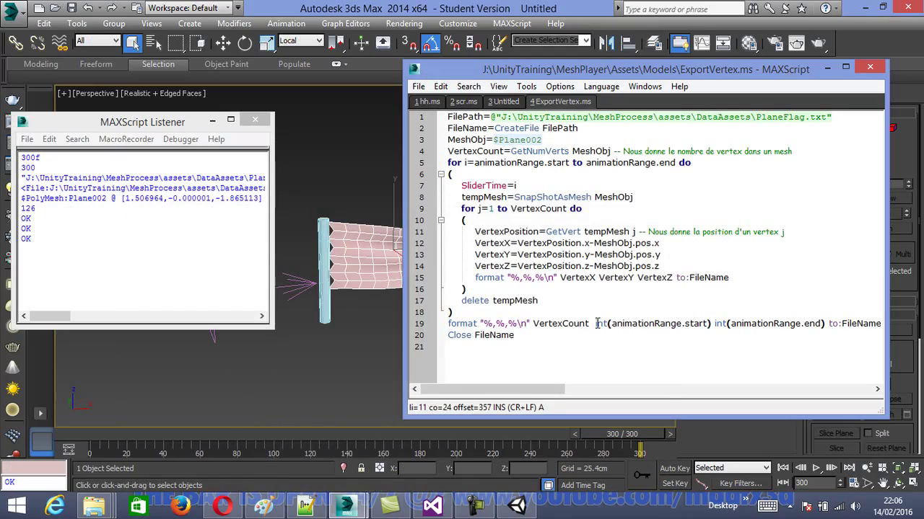
Step: Delete int(animationRange.start) from line 19's format call and add a blank line above it
left_click_drag(596, 324, 711, 324)
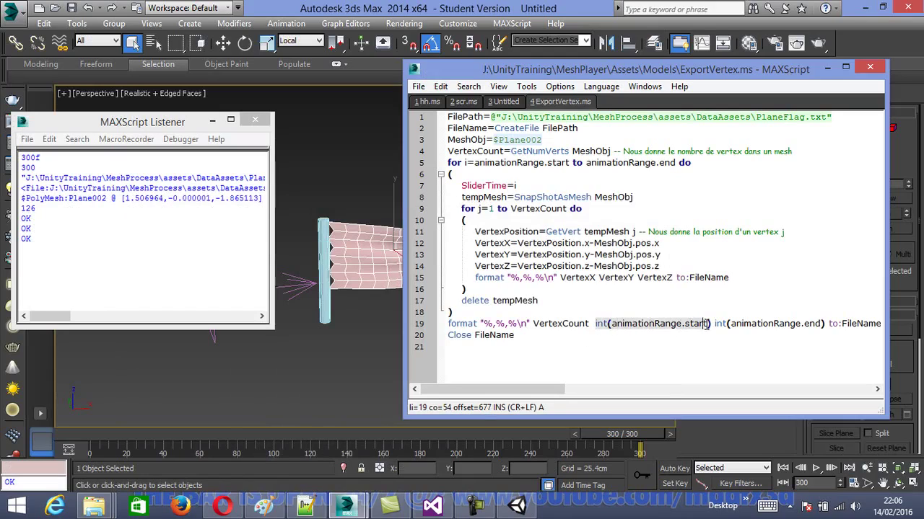
left_click(641, 315)
left_click_drag(594, 323, 710, 323)
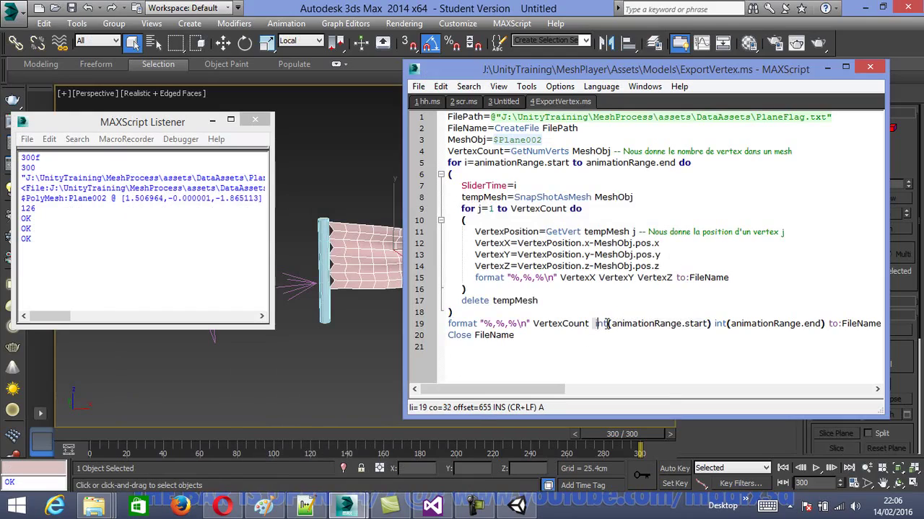
left_click(682, 336)
left_click_drag(594, 323, 711, 325)
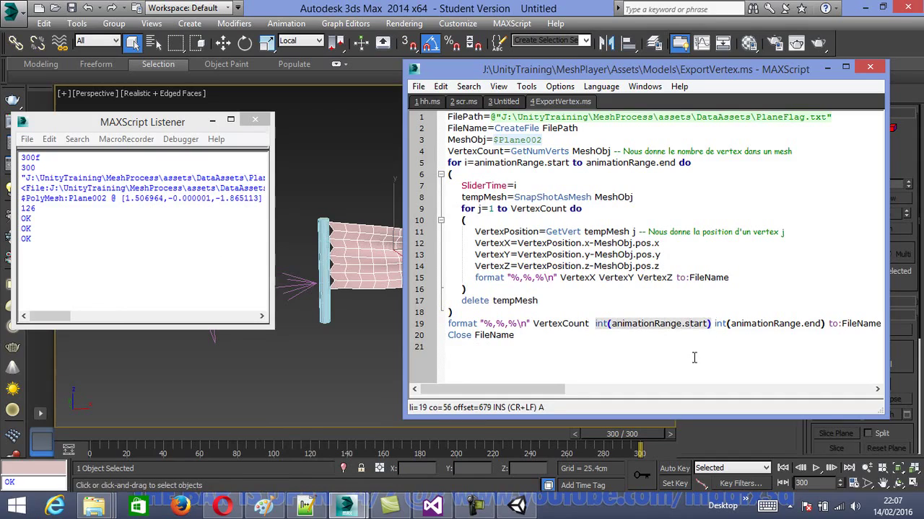
key("Delete")
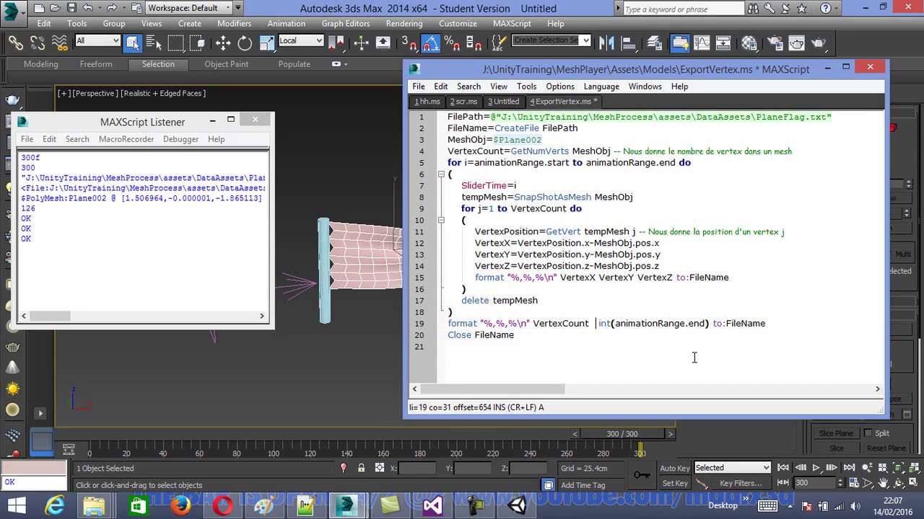
key("Home")
key("Return")
key("Up")
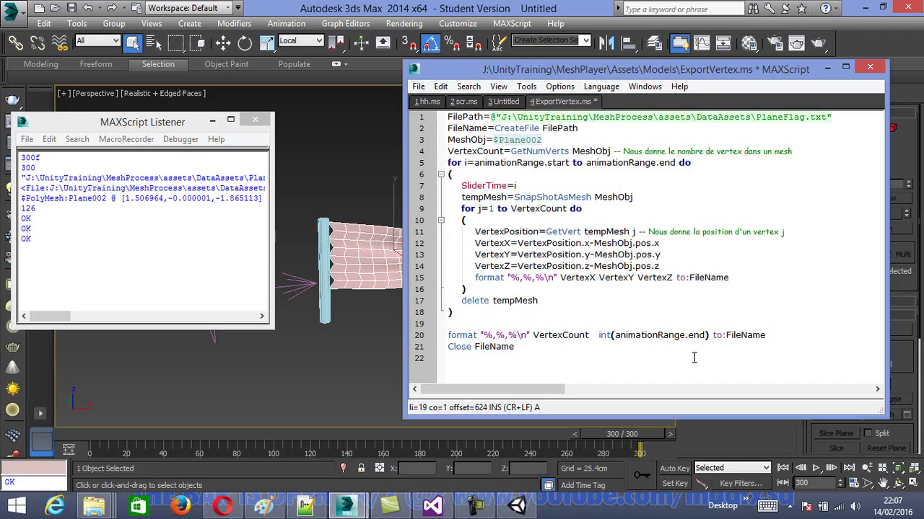
Step: Add a FrameStart=int(animationRange.start) line and start a FrameEnd= line below it
type("FrameSa")
key("BackSpace")
type("tart=")
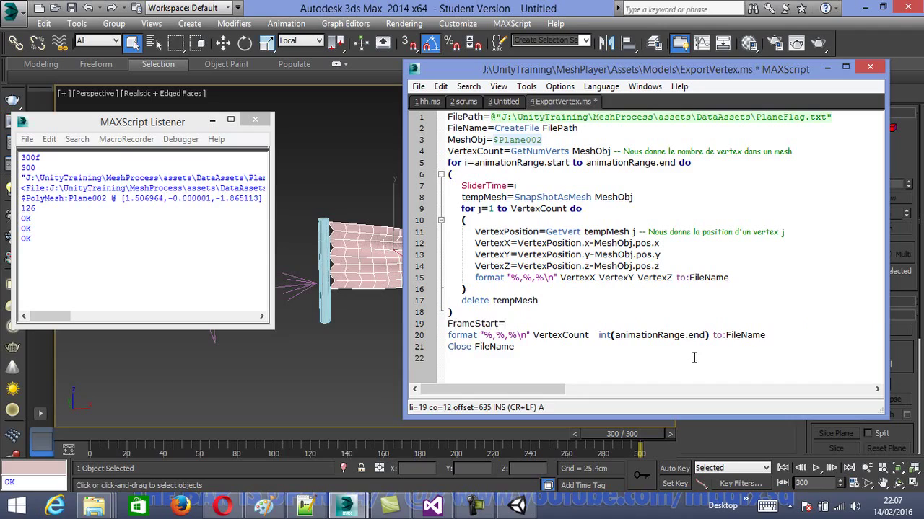
type("int(animationRange.start)")
key("Return")
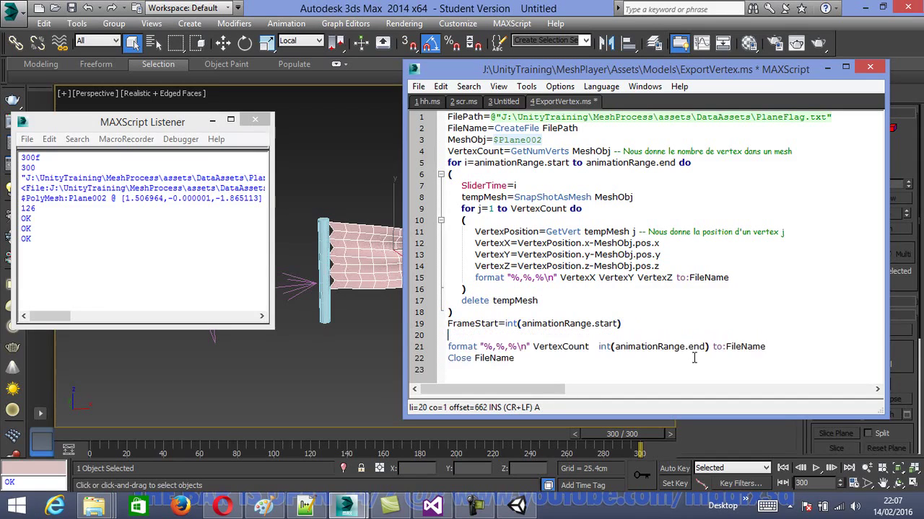
type("Frame")
type("End")
type("=")
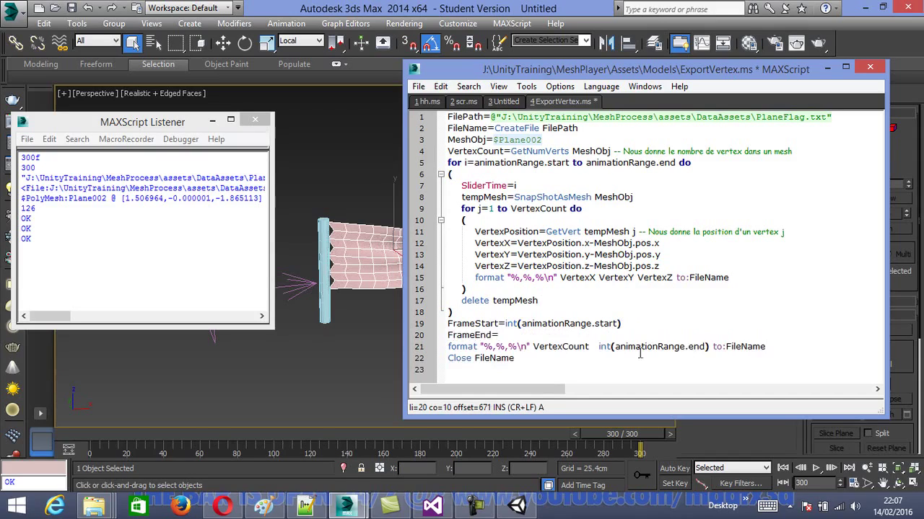
Step: Move int(animationRange.end) into FrameEnd and make the format call write FrameStart FrameEnd
left_click_drag(599, 347, 710, 347)
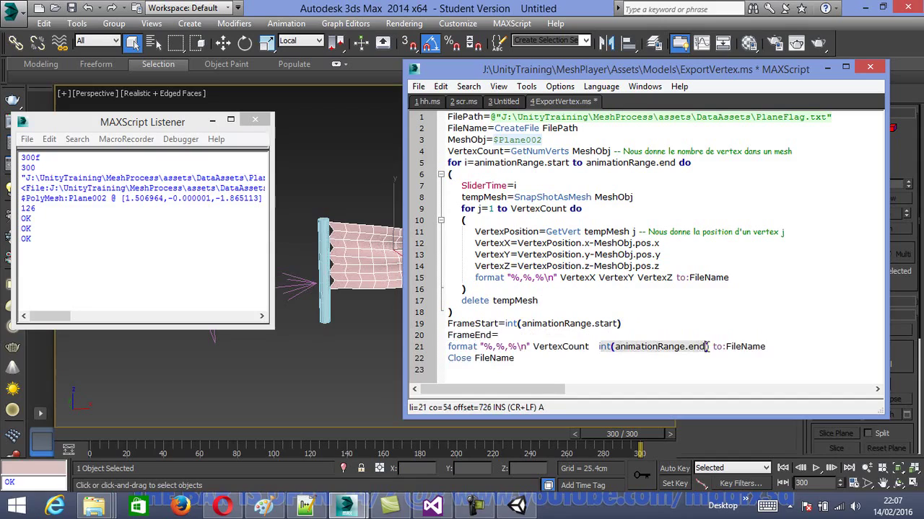
key("ctrl+x")
left_click(513, 337)
key("ctrl+v")
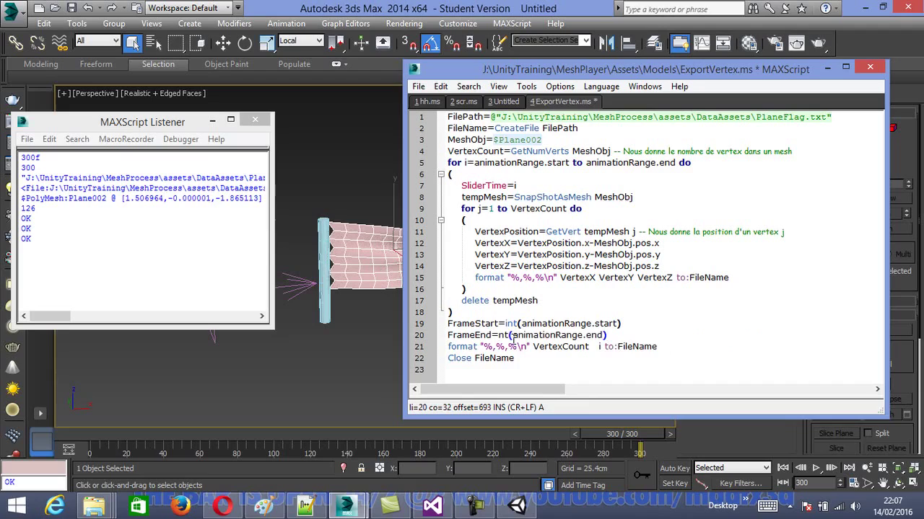
left_click(499, 336)
type("i")
left_click(601, 347)
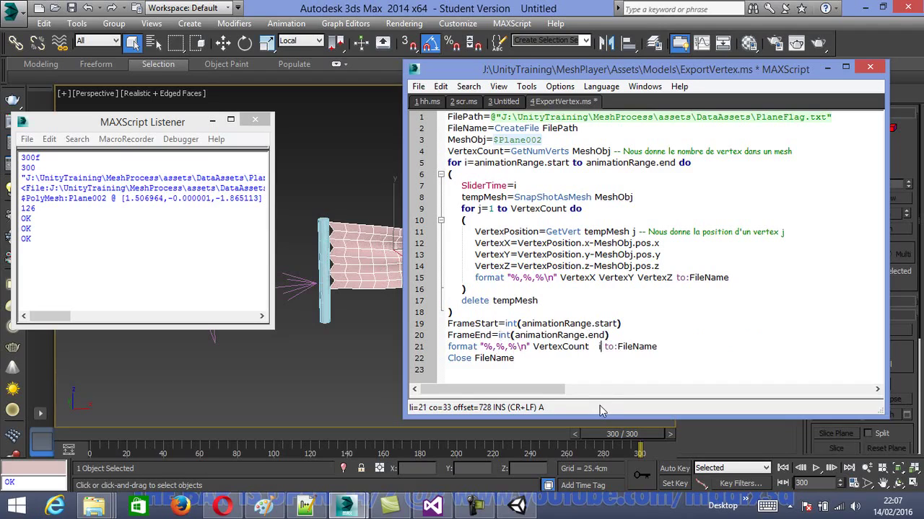
key("BackSpace")
key("Left")
key("Left")
type("FrameStart FrameEnd")
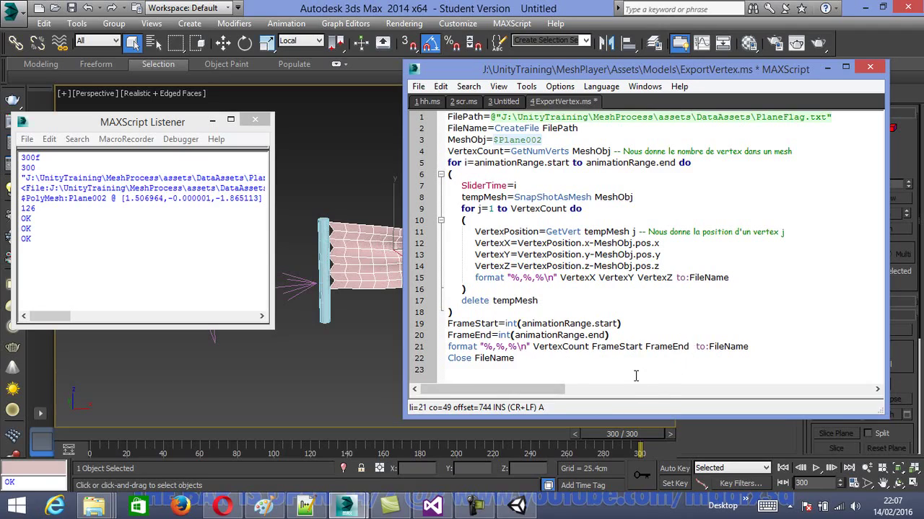
left_click(529, 172)
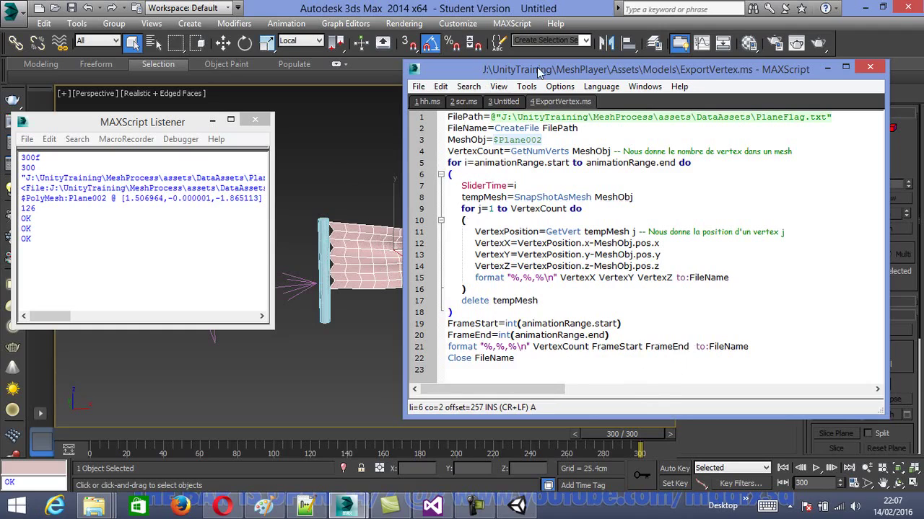
Step: Run ExportVertex.ms with Evaluate All and reload PlaneFlag.txt, now ending in 126,0,300
left_click(526, 86)
left_click(533, 98)
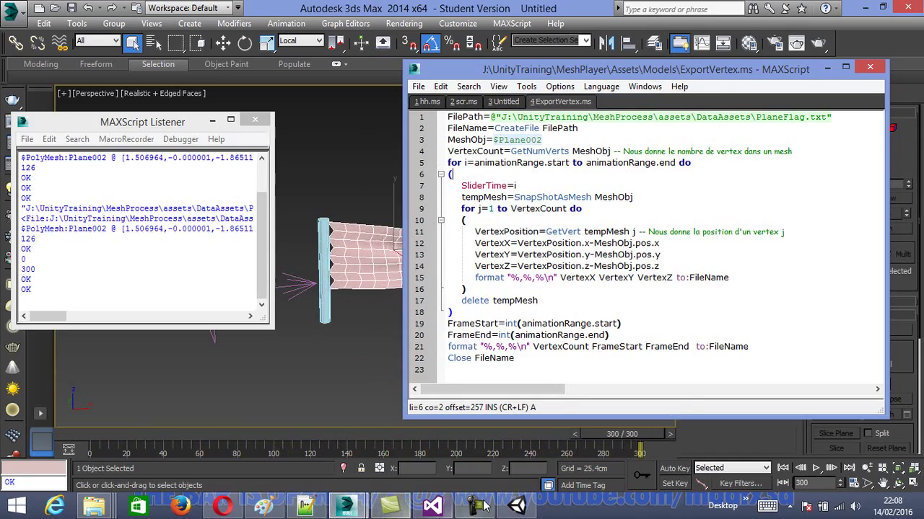
left_click(304, 507)
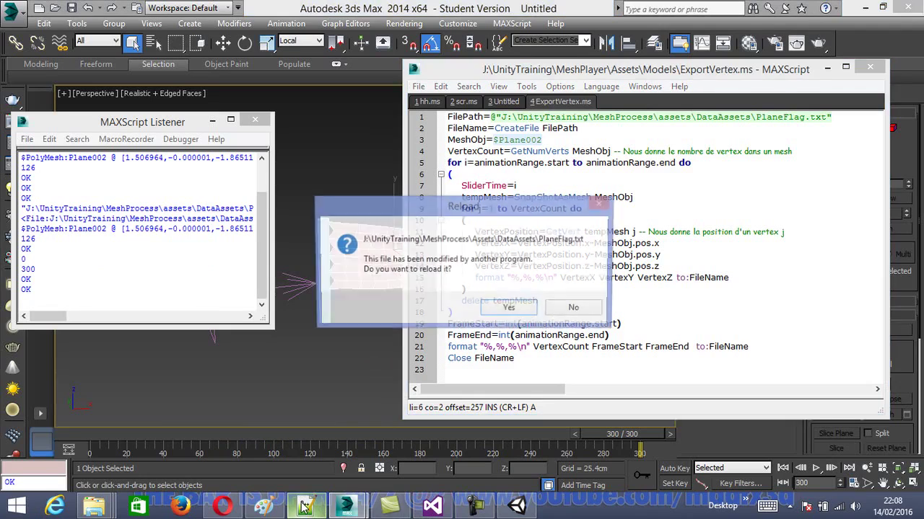
left_click(512, 311)
left_click_drag(136, 443, 110, 451)
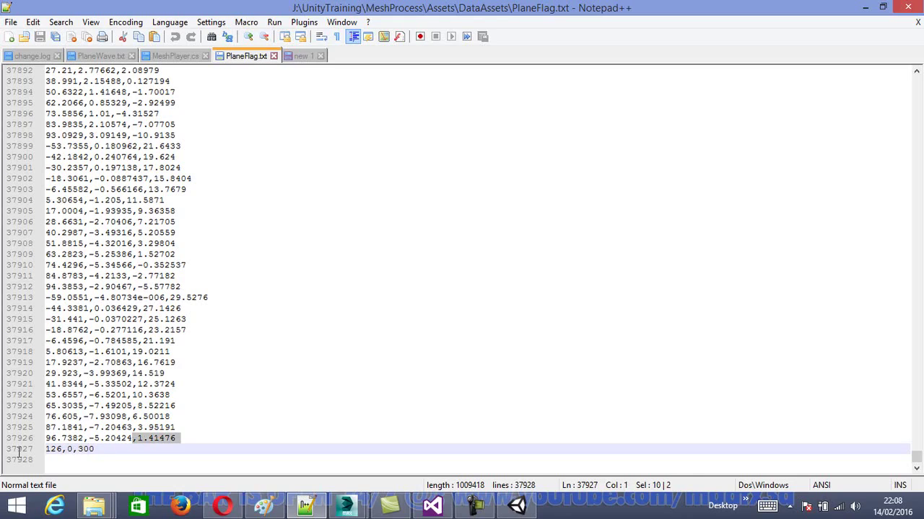
Step: Deselect PlaneFlag.txt's last lines, minimize Notepad++, and bring the Unity MeshProcess scene forward
left_click(111, 451)
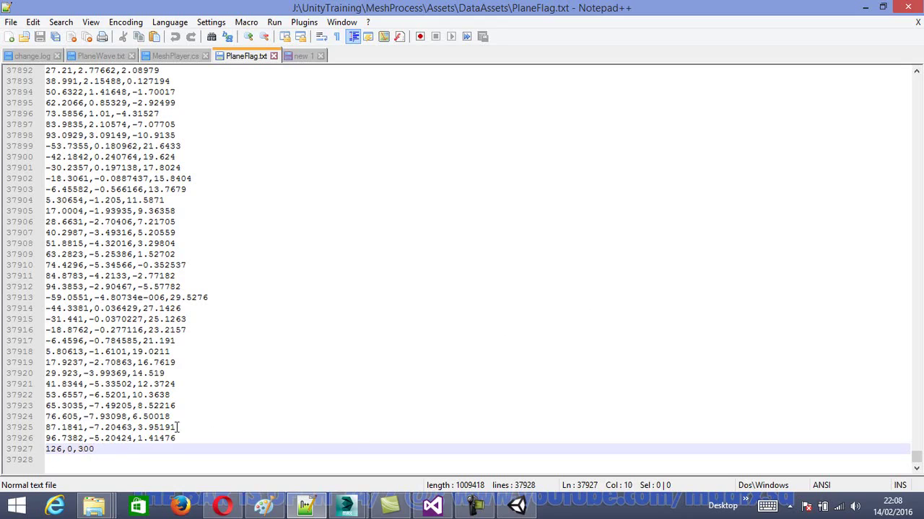
left_click(865, 7)
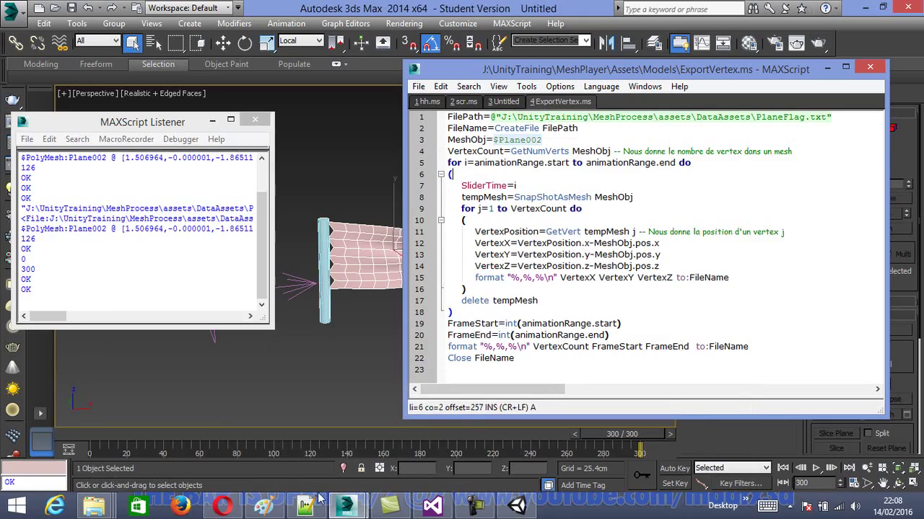
left_click(517, 507)
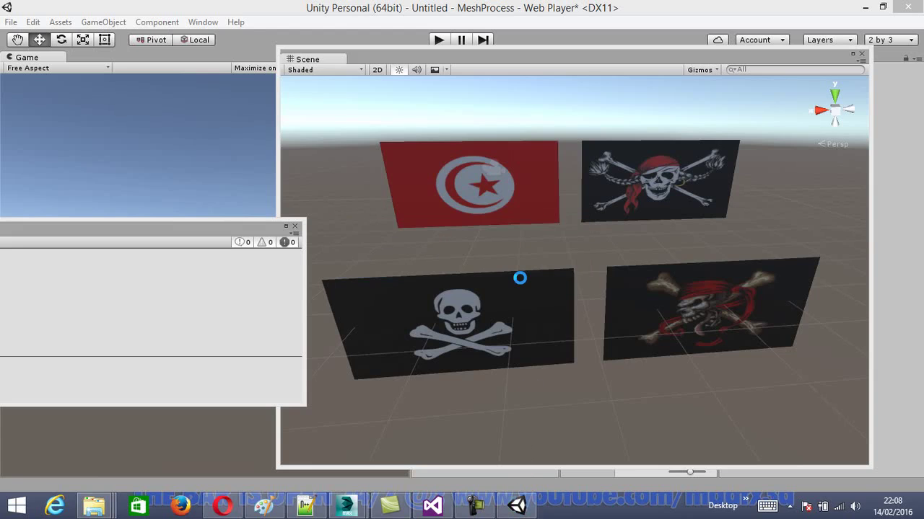
Step: Play the Unity scene to watch all four flags wave, then stop play mode
left_click(437, 40)
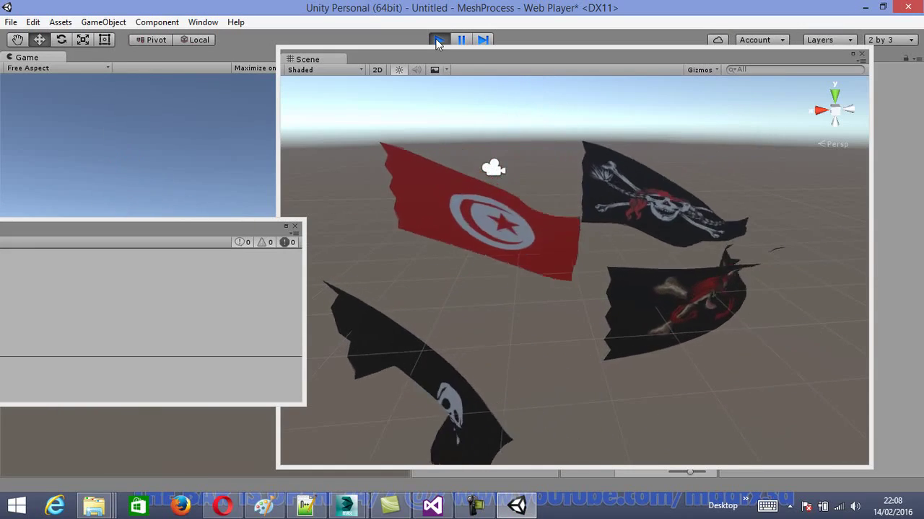
left_click(437, 41)
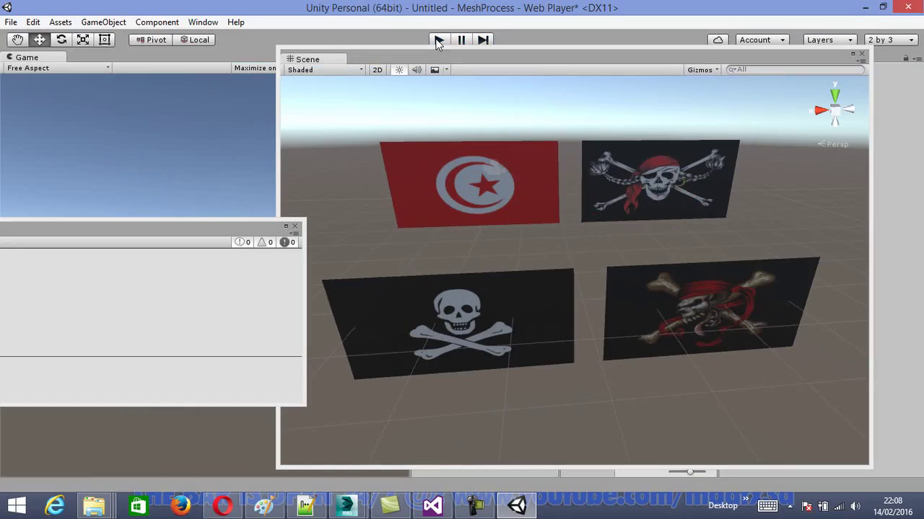